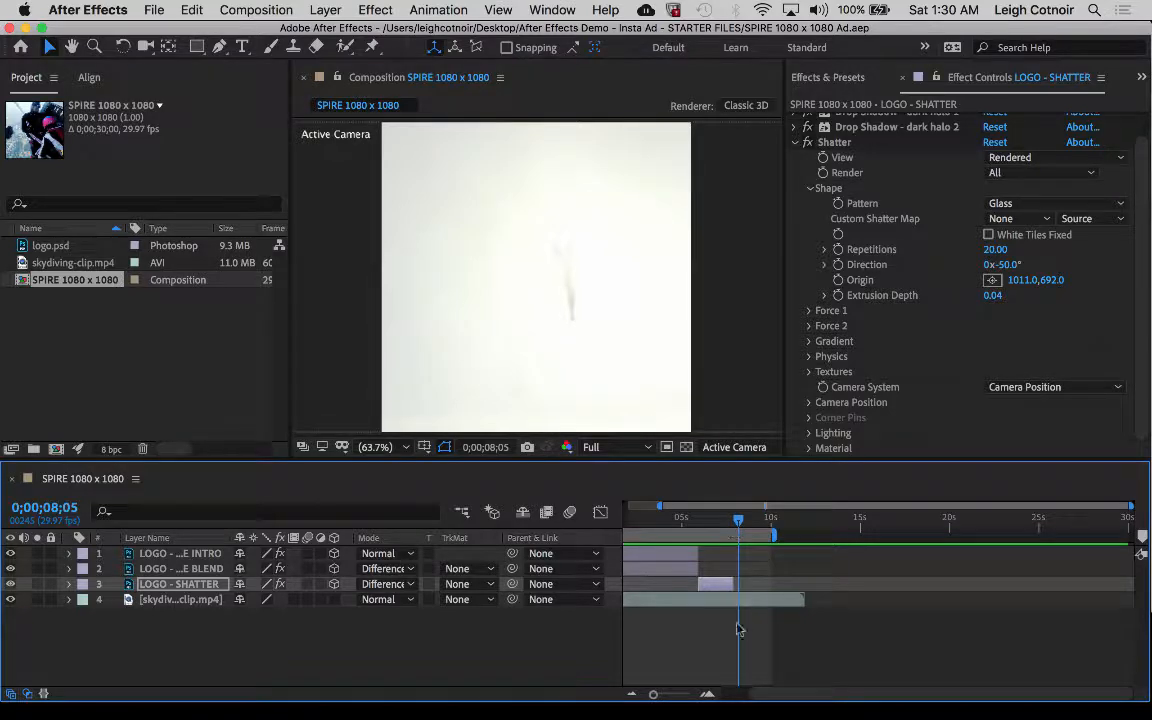
Place logo.psd between LOGO - SHATTER and the skydiving clip, trimmed to run from 0;00;08;05 to the work area's end at 10 seconds
{"action": "left_click", "coordinate": [24, 246]}
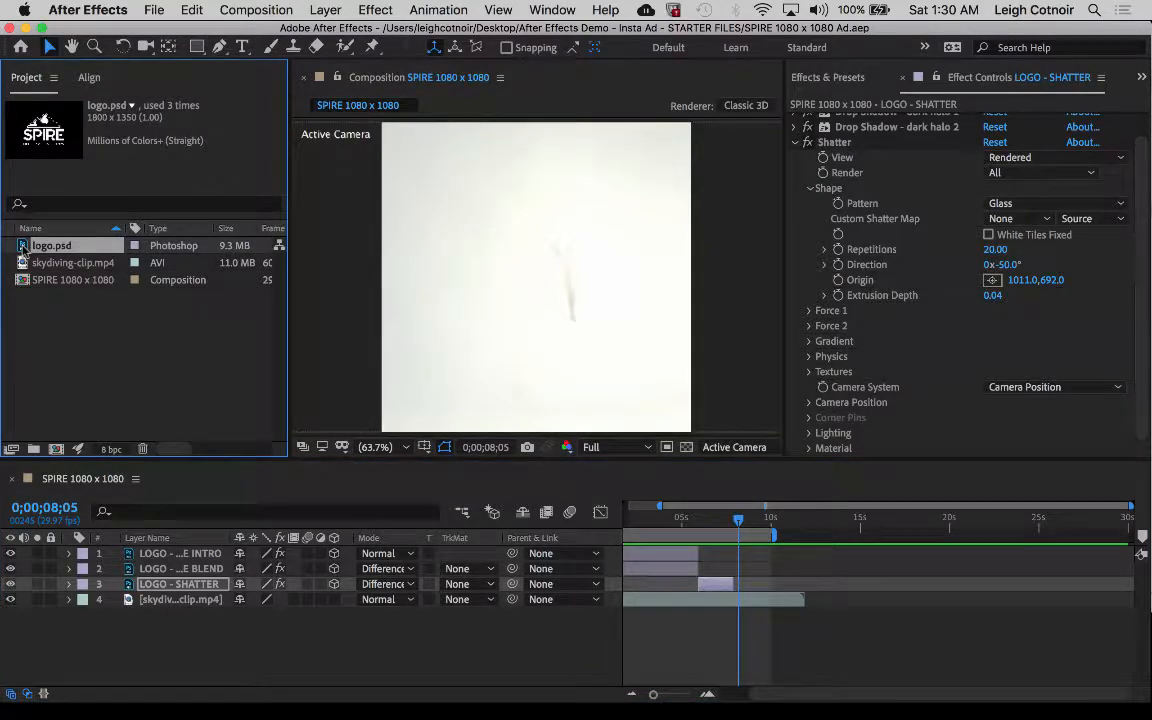
{"action": "left_click_drag", "start_coordinate": [24, 246], "coordinate": [98, 593]}
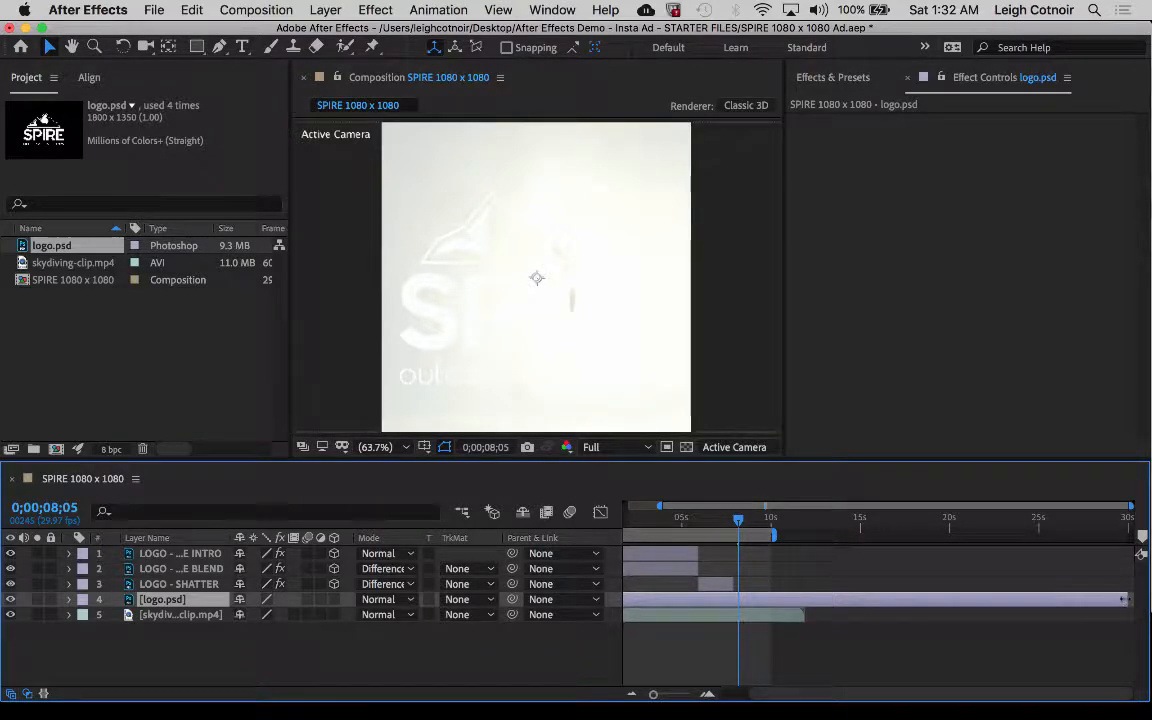
{"action": "left_click_drag", "start_coordinate": [1123, 599], "coordinate": [845, 602]}
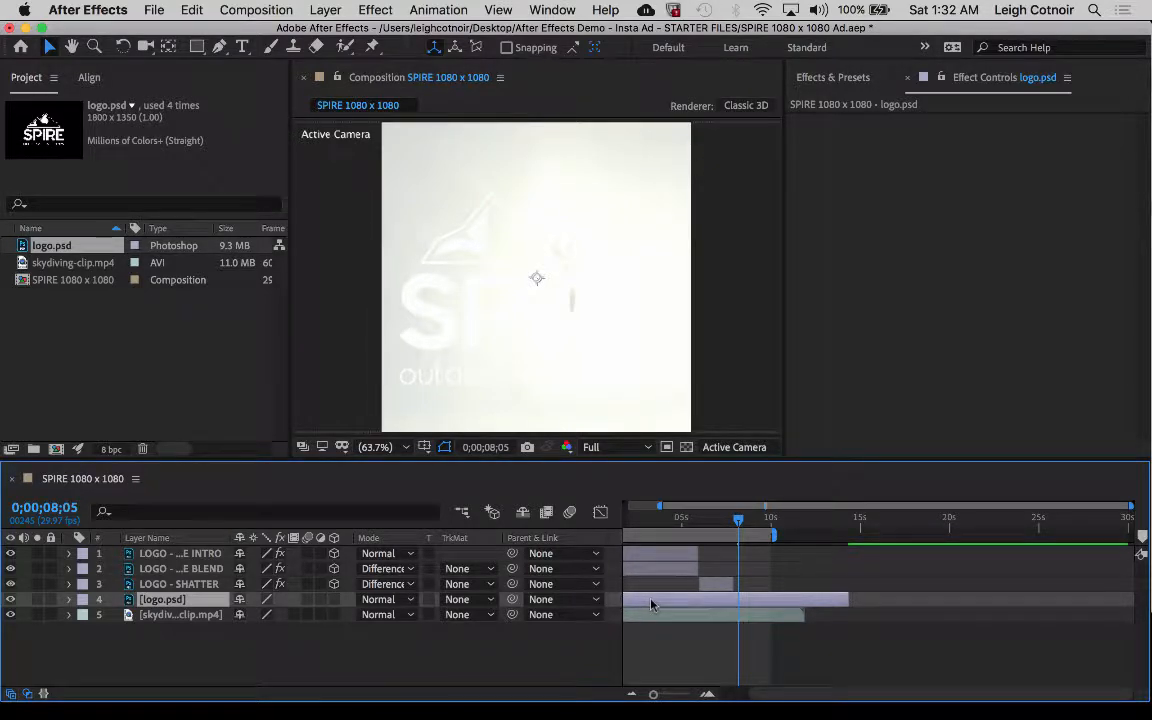
{"action": "left_click_drag", "start_coordinate": [651, 604], "coordinate": [745, 601]}
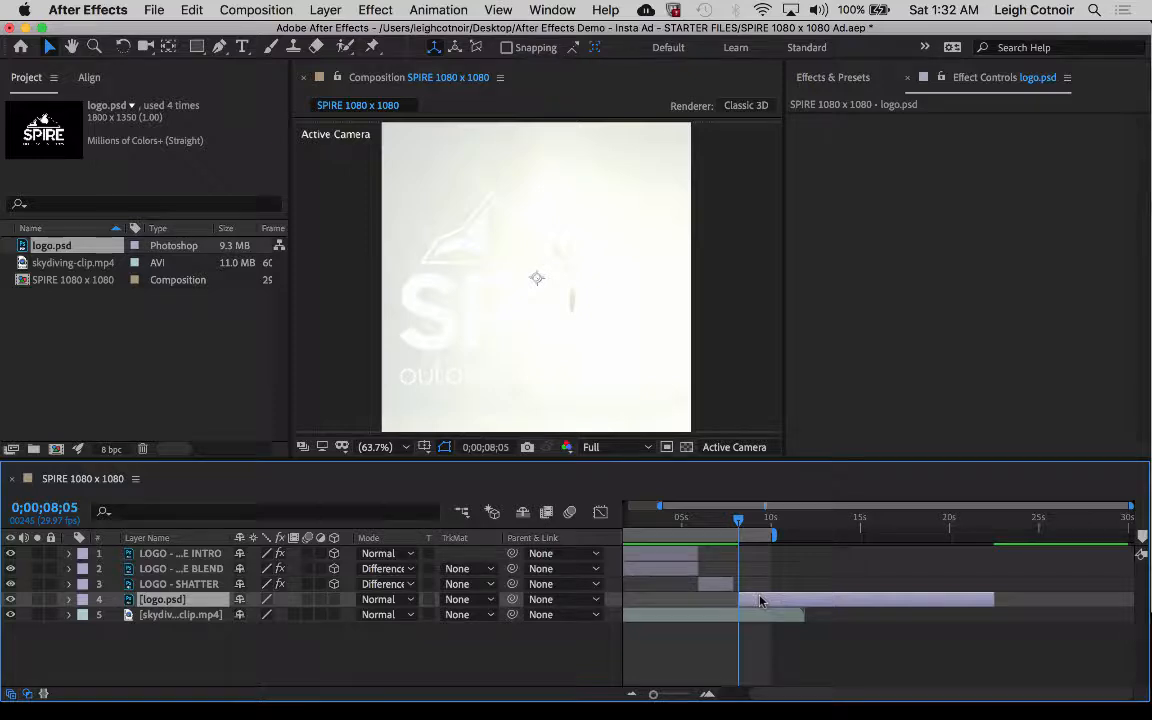
{"action": "left_click_drag", "start_coordinate": [993, 599], "coordinate": [771, 598]}
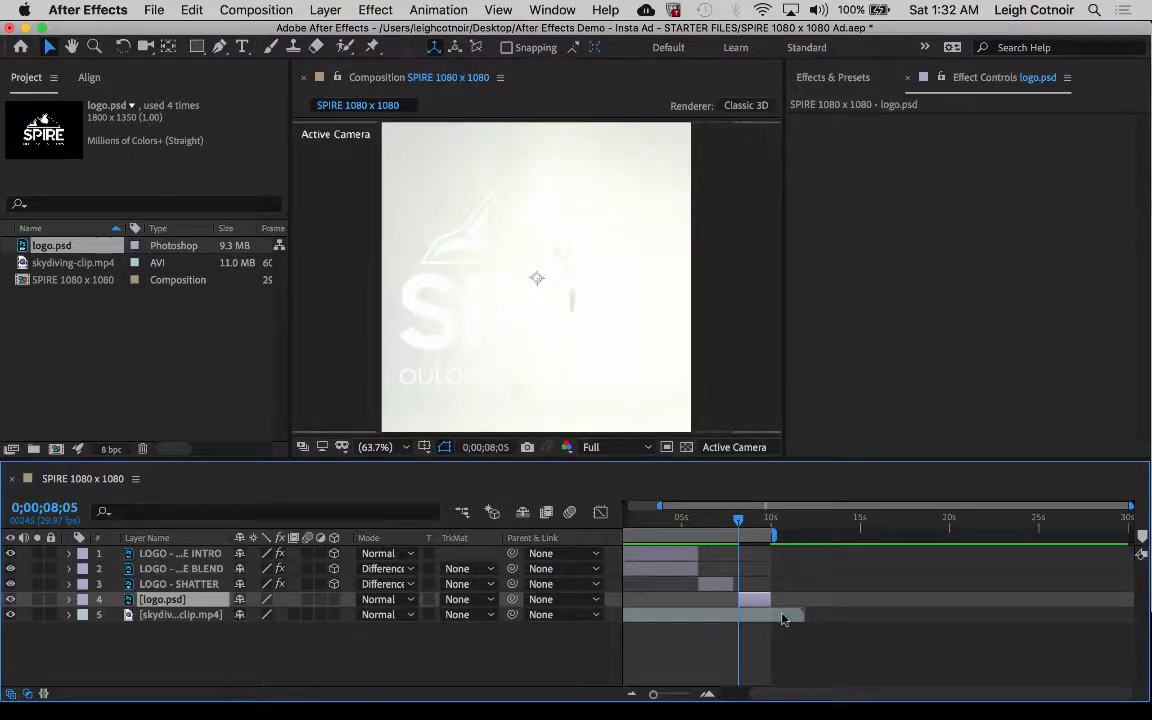
Set the logo.psd layer's blending mode to Exclusion, check it over the clip, and park the playhead at 0;00;10;00
{"action": "mouse_move", "coordinate": [738, 520]}
{"action": "left_mouse_down"}
{"action": "mouse_move", "coordinate": [725, 522]}
{"action": "mouse_move", "coordinate": [766, 530]}
{"action": "mouse_move", "coordinate": [725, 524]}
{"action": "left_mouse_up"}
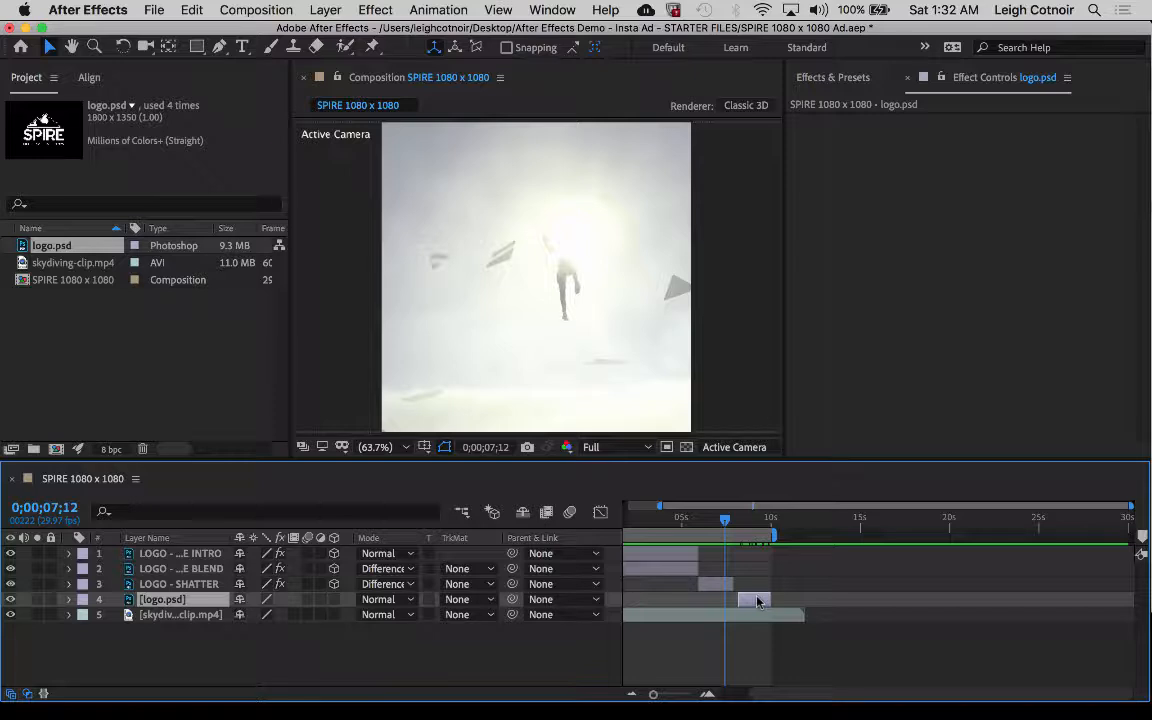
{"action": "left_click", "coordinate": [400, 600]}
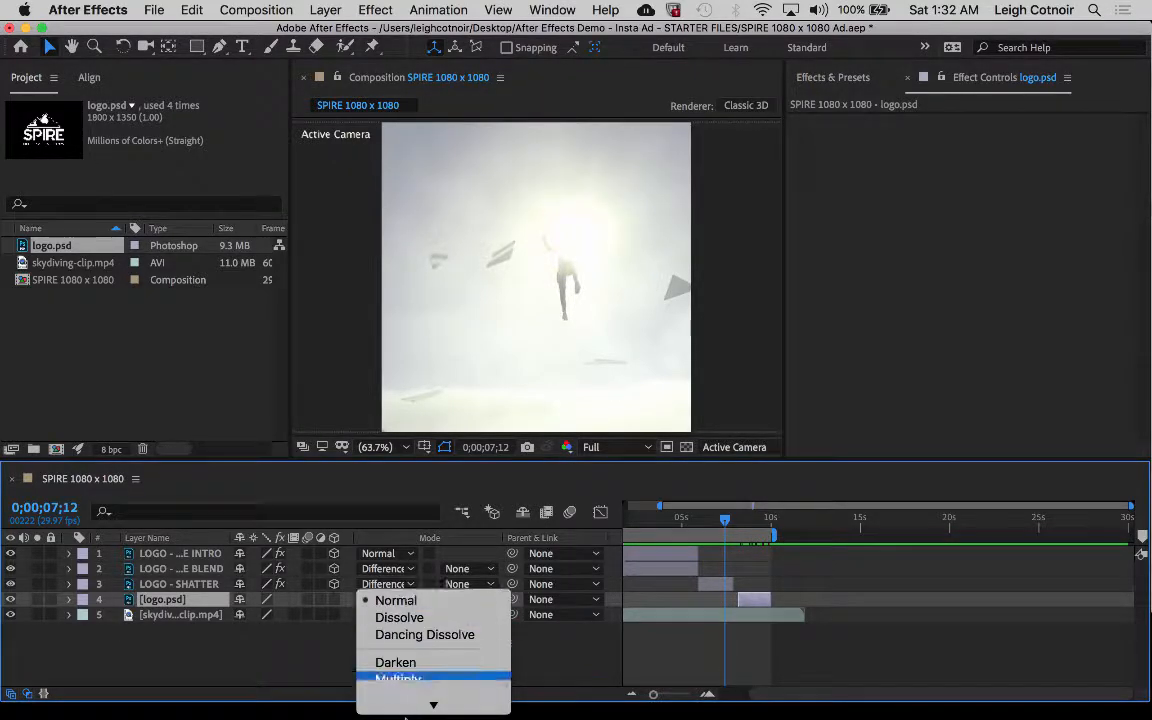
{"action": "mouse_move", "coordinate": [405, 718]}
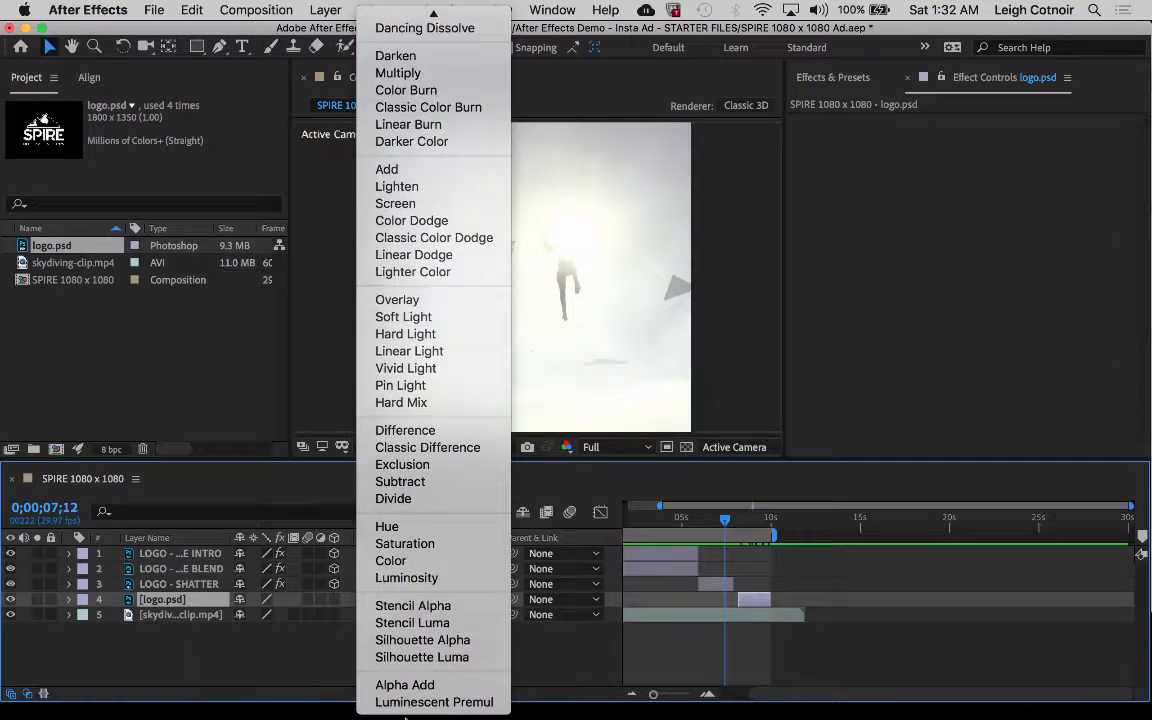
{"action": "left_click", "coordinate": [430, 465]}
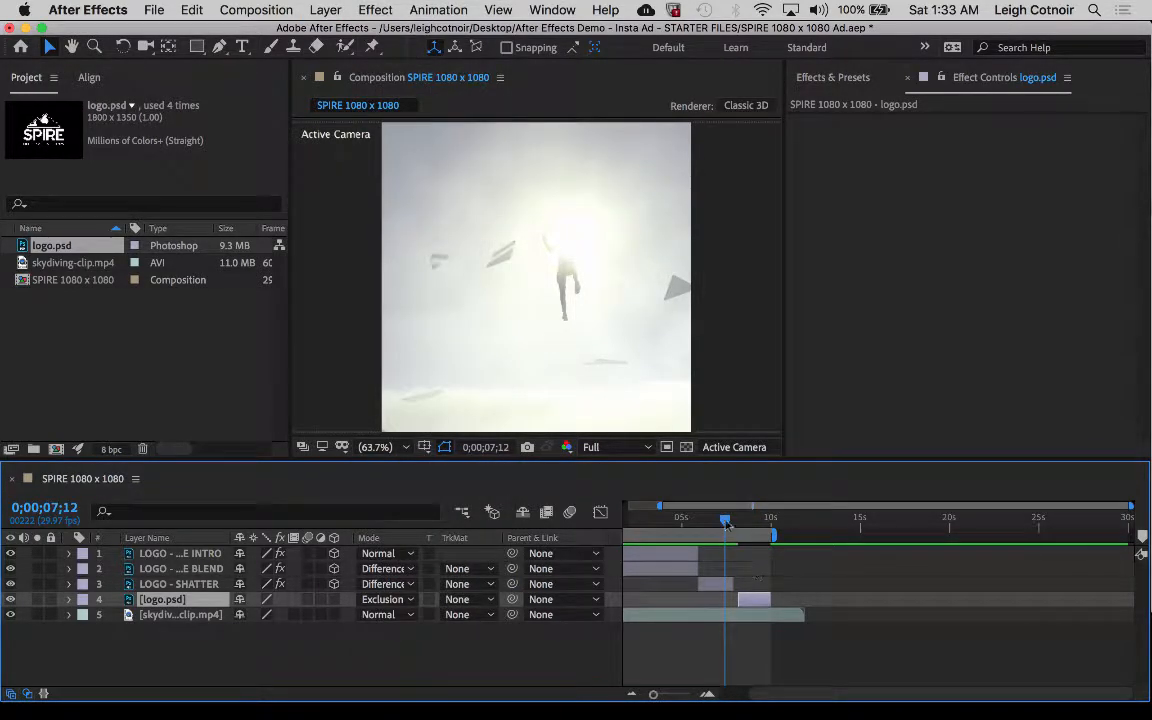
{"action": "mouse_move", "coordinate": [725, 521]}
{"action": "left_mouse_down"}
{"action": "mouse_move", "coordinate": [755, 521]}
{"action": "mouse_move", "coordinate": [718, 528]}
{"action": "mouse_move", "coordinate": [760, 530]}
{"action": "mouse_move", "coordinate": [742, 528]}
{"action": "left_mouse_up"}
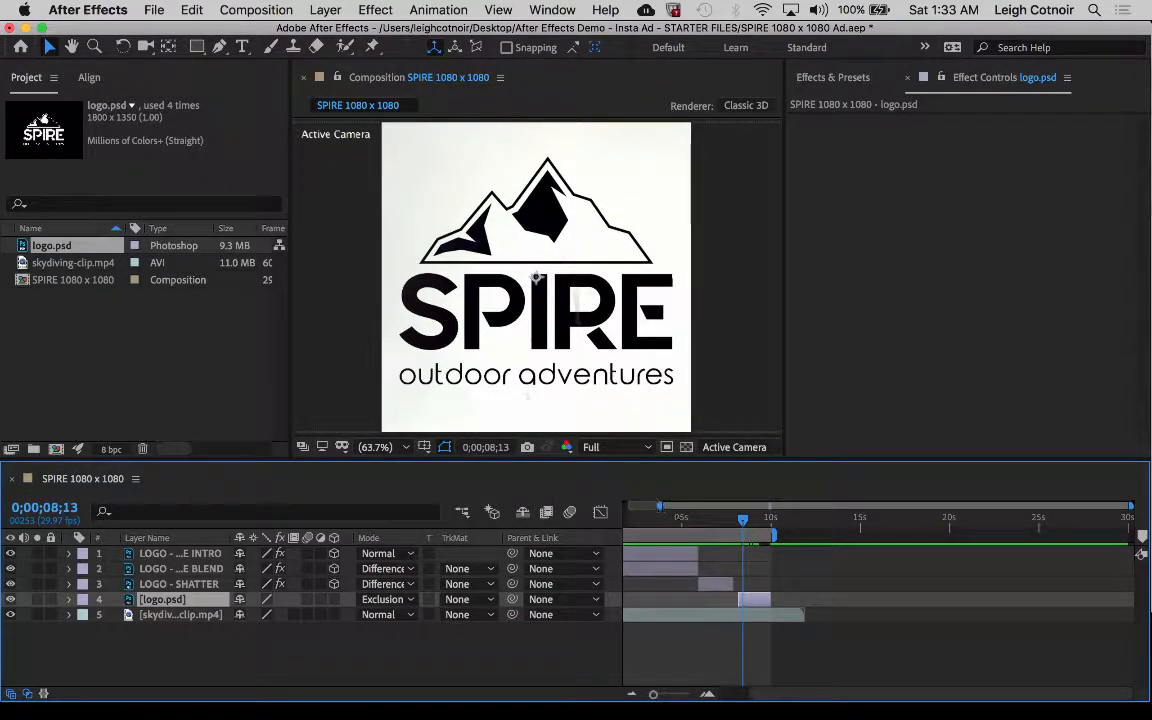
{"action": "left_click_drag", "start_coordinate": [742, 525], "coordinate": [769, 532]}
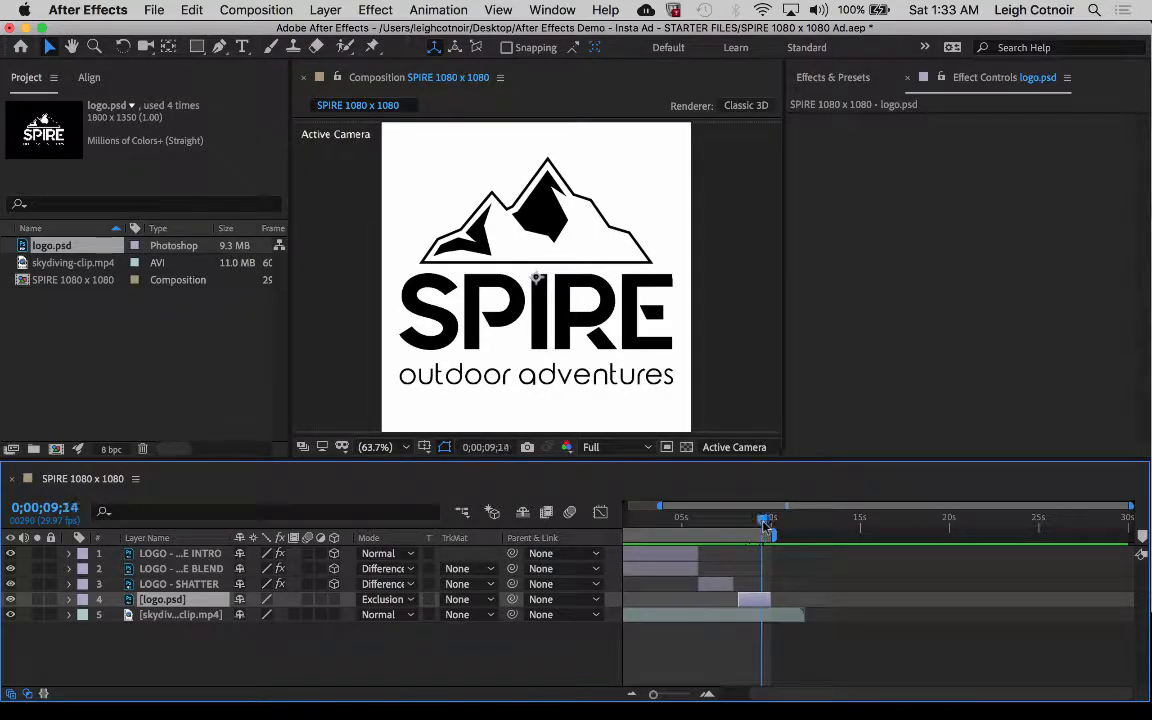
{"action": "left_click_drag", "start_coordinate": [770, 524], "coordinate": [772, 526]}
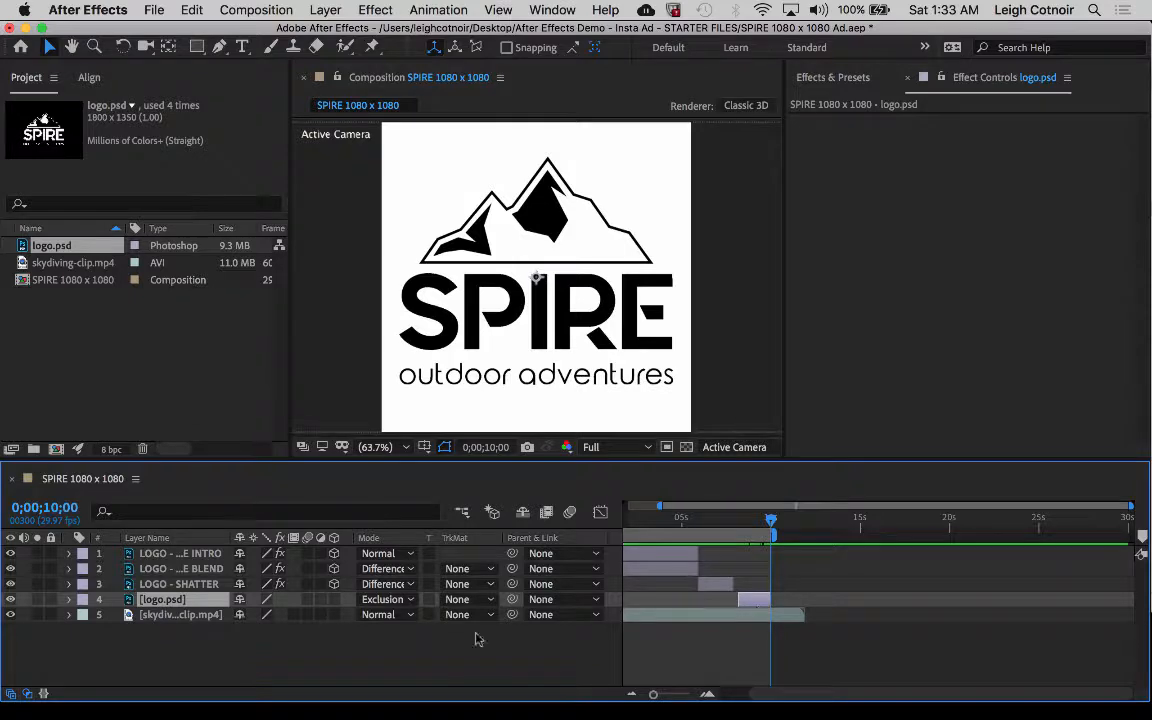
Expand the new logo.psd layer and rename it "LOGO - FLAT/END"
{"action": "left_click", "coordinate": [69, 599]}
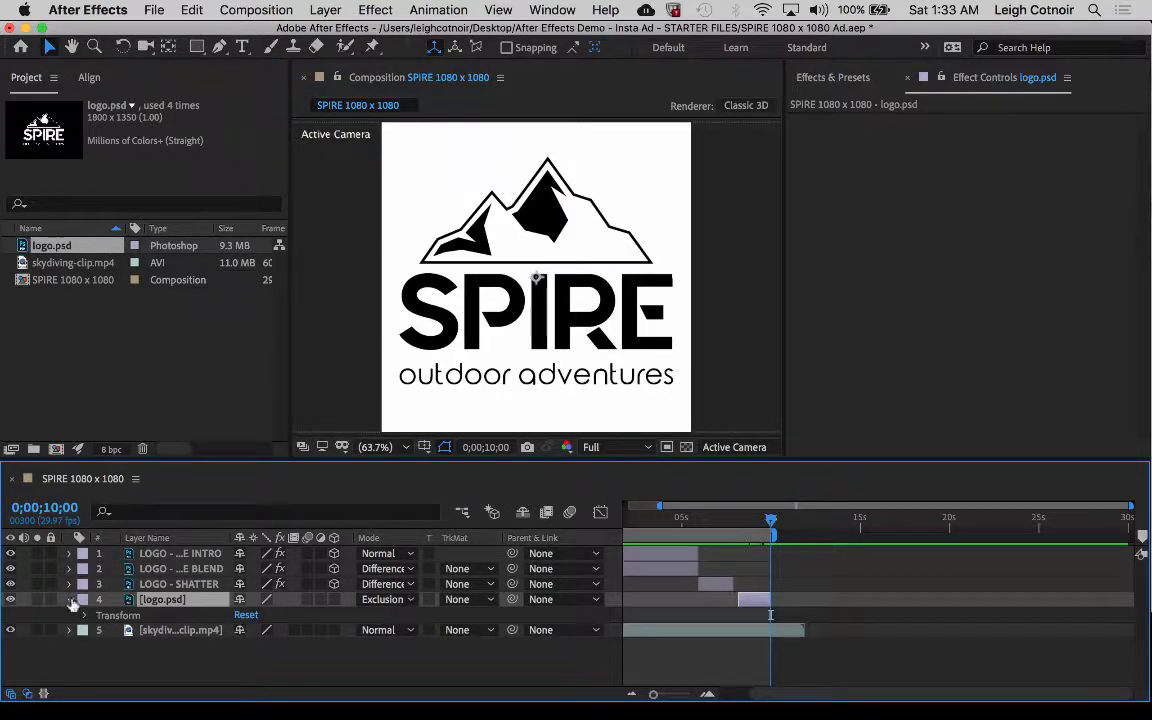
{"action": "right_click", "coordinate": [160, 602]}
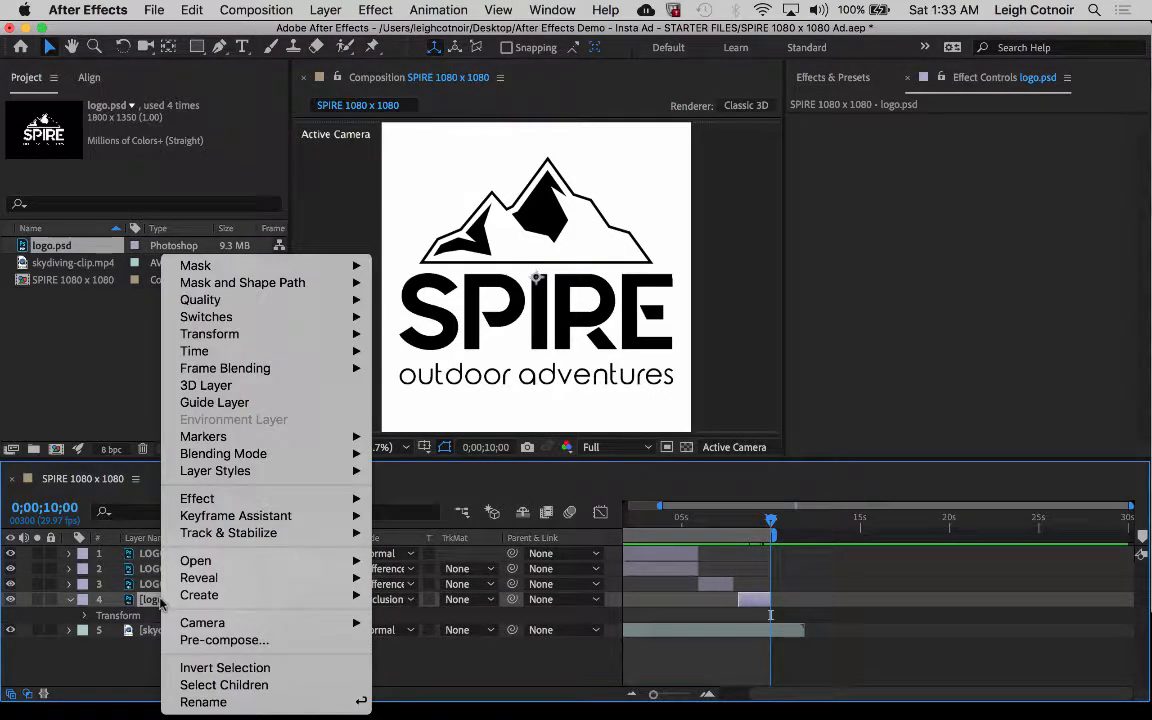
{"action": "left_click", "coordinate": [203, 701]}
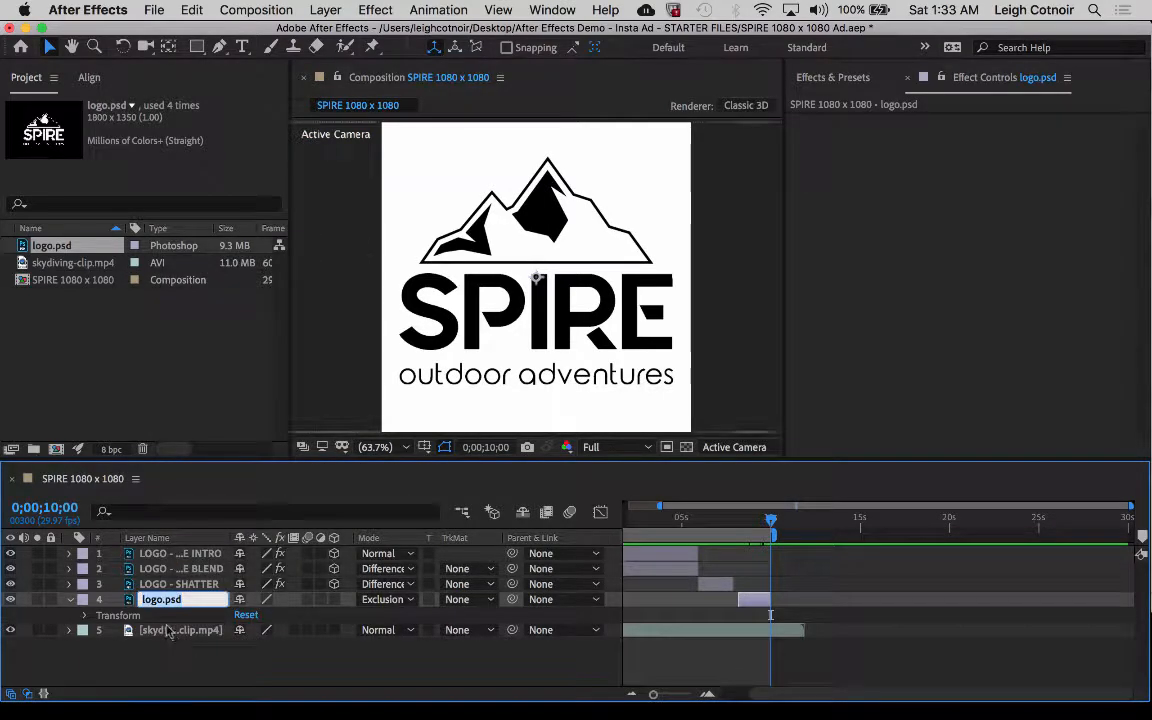
{"action": "type", "text": "LOGO - FLAT/"}
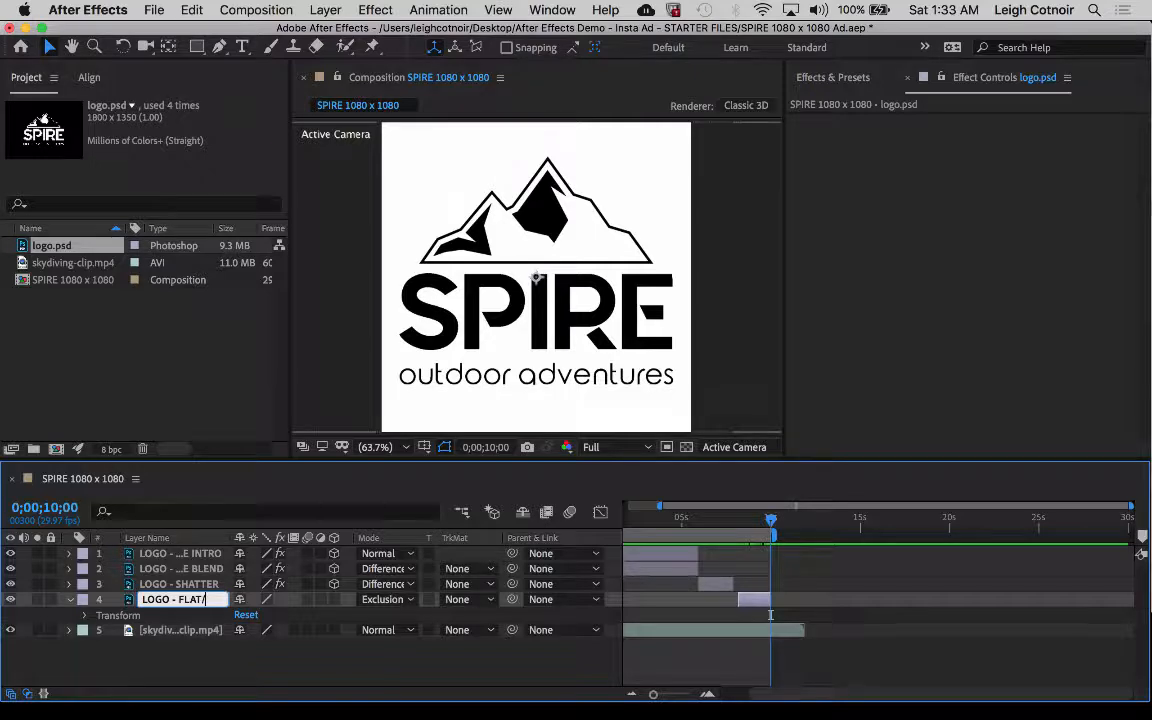
{"action": "type", "text": "ND"}
{"action": "key", "text": "Return"}
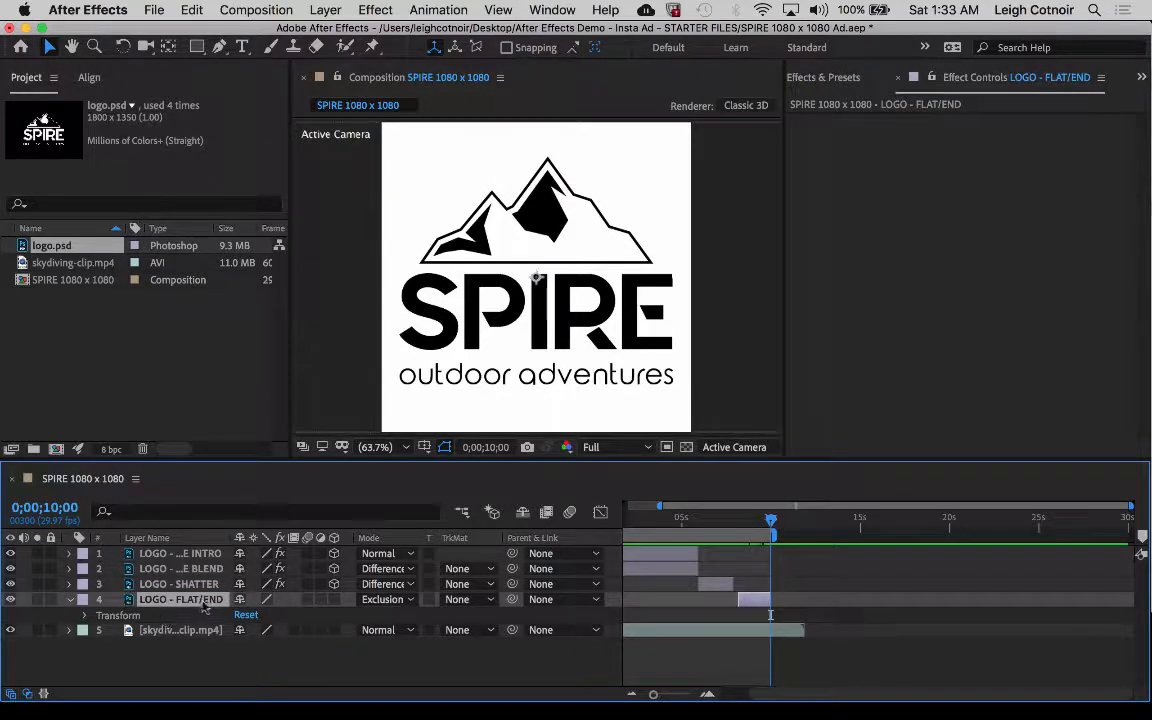
Add Position keyframes to the LOGO - FLAT/END layer at 0;00;10;00 and at its start, 0;00;08;05
{"action": "left_click", "coordinate": [84, 615]}
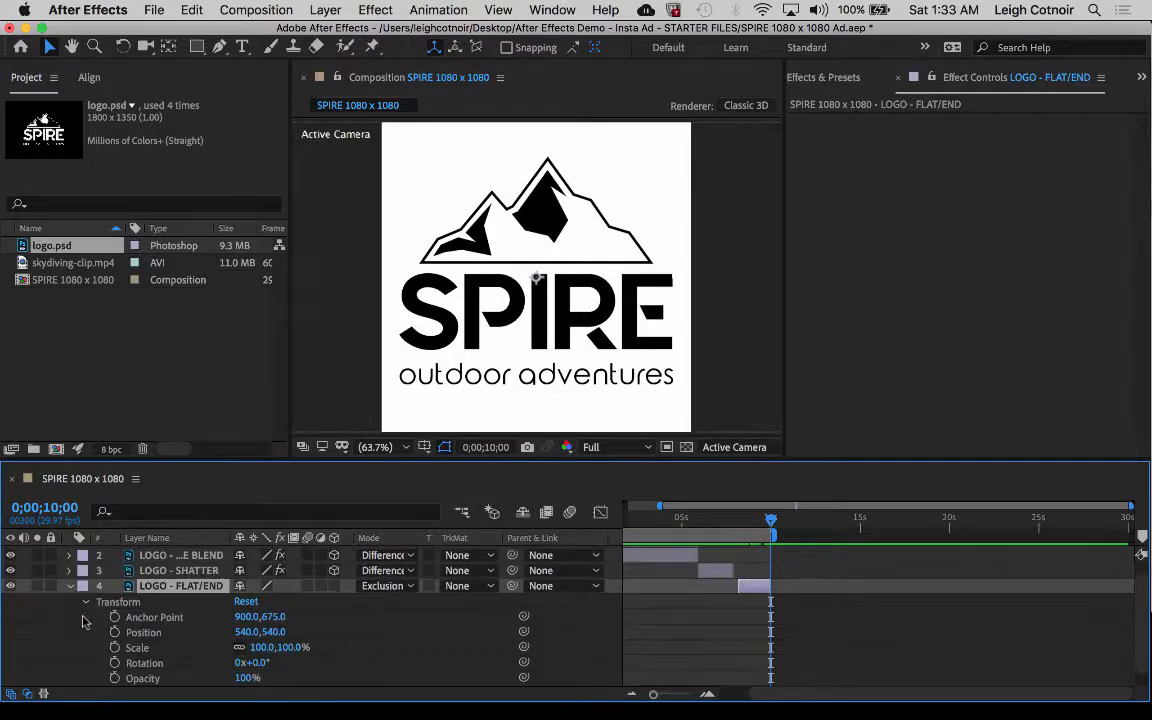
{"action": "scroll", "coordinate": [130, 580], "scroll_direction": "down", "scroll_amount": 1}
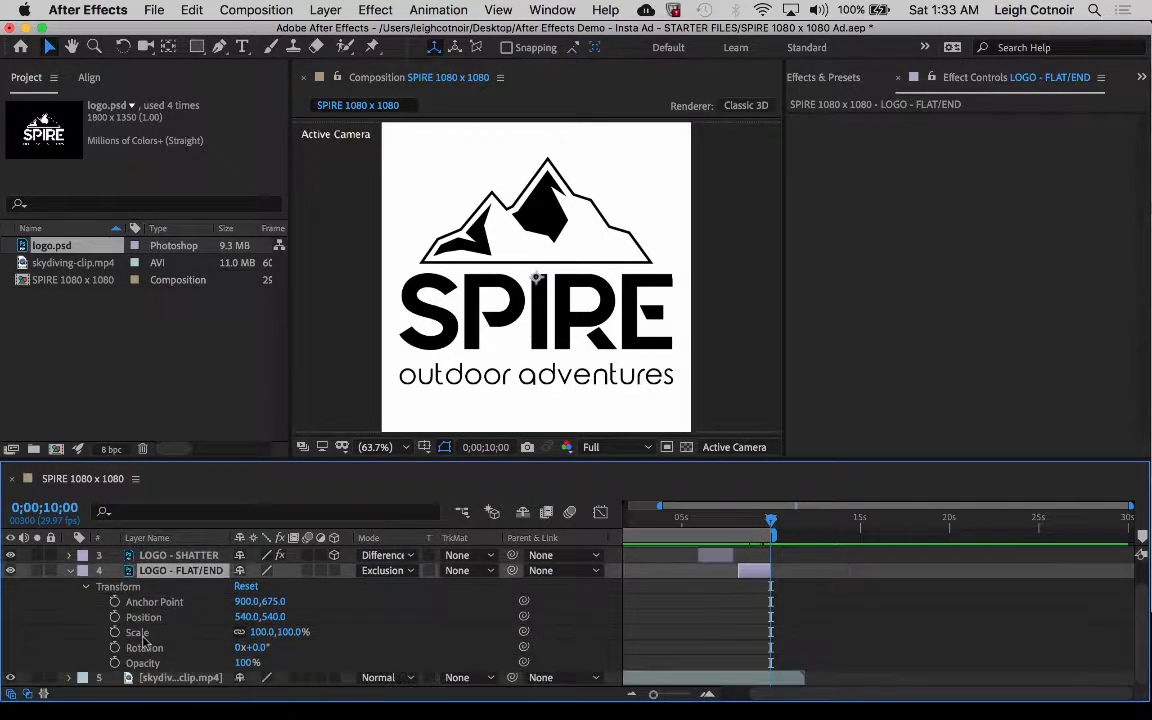
{"action": "left_click", "coordinate": [115, 617]}
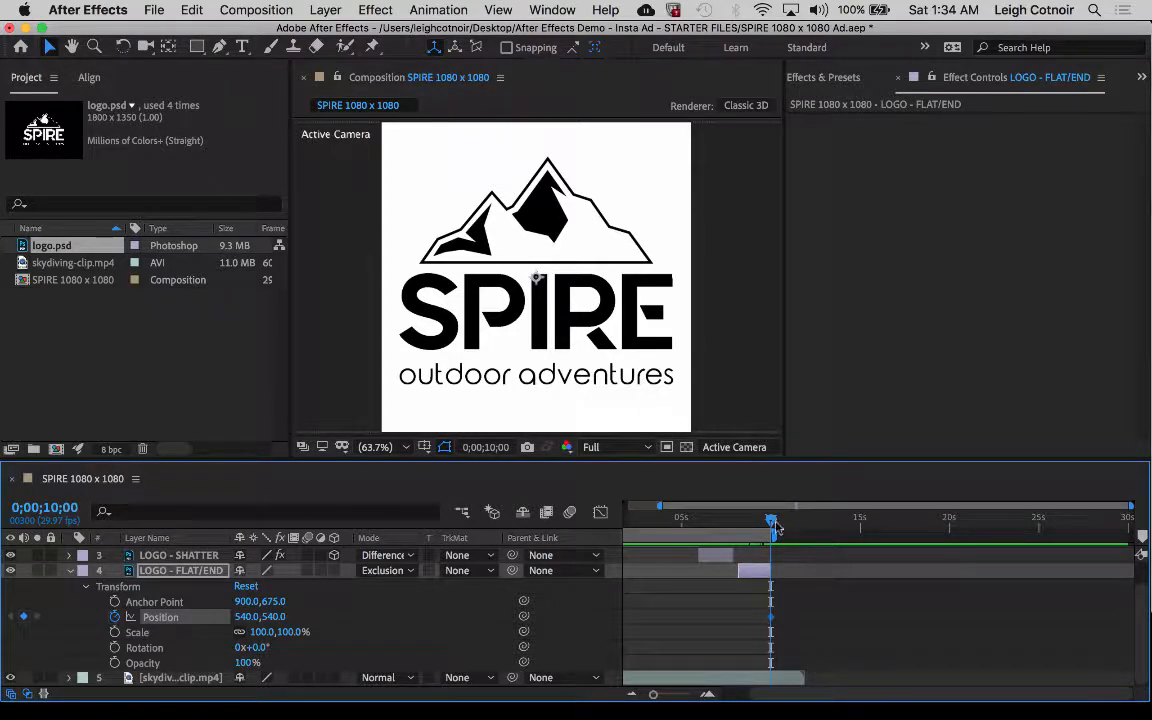
{"action": "left_click_drag", "start_coordinate": [771, 522], "coordinate": [740, 522]}
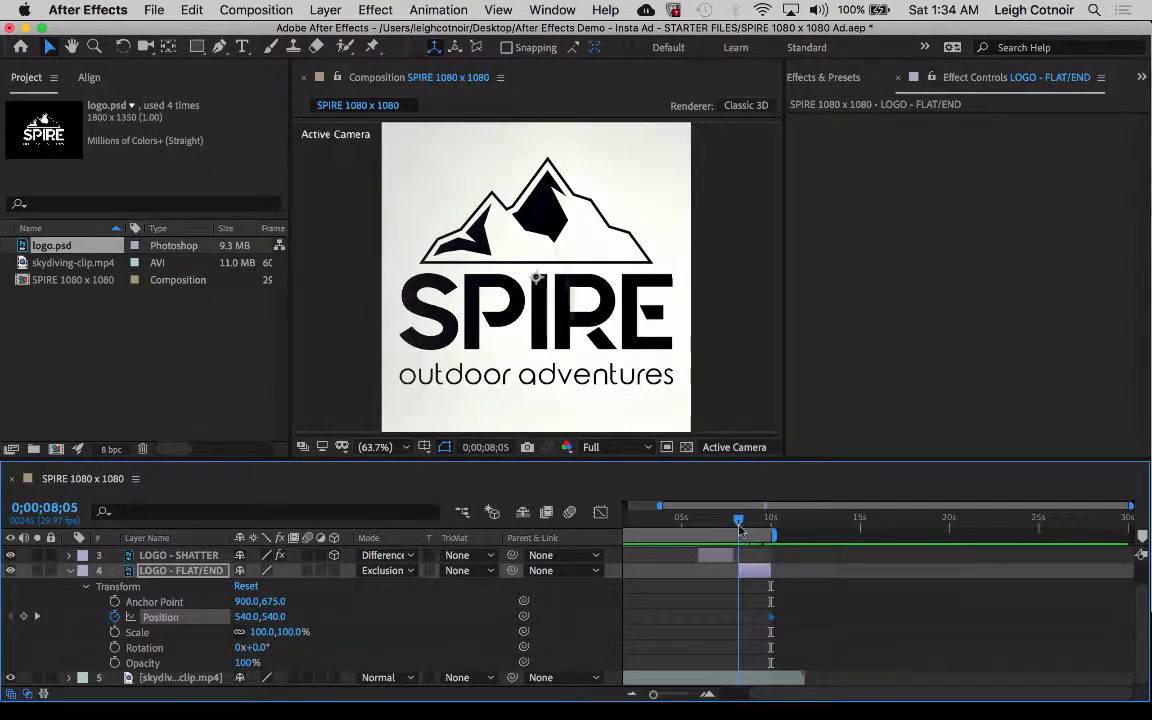
{"action": "left_click", "coordinate": [268, 617]}
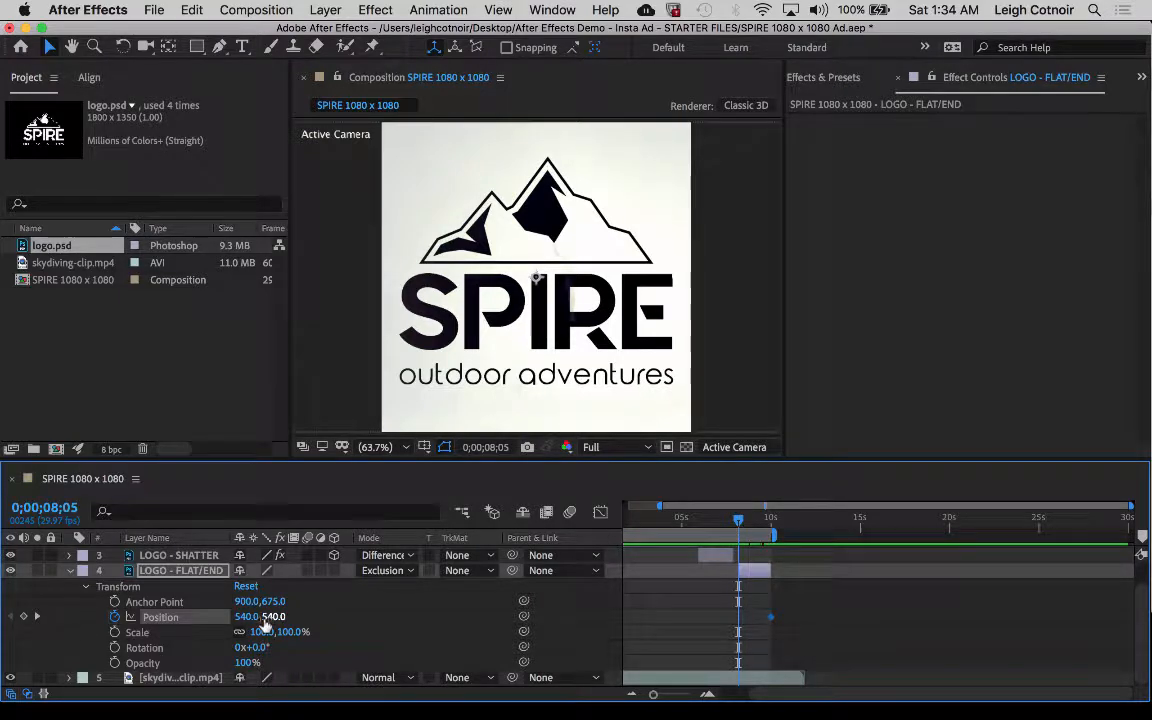
{"action": "key", "text": "Return"}
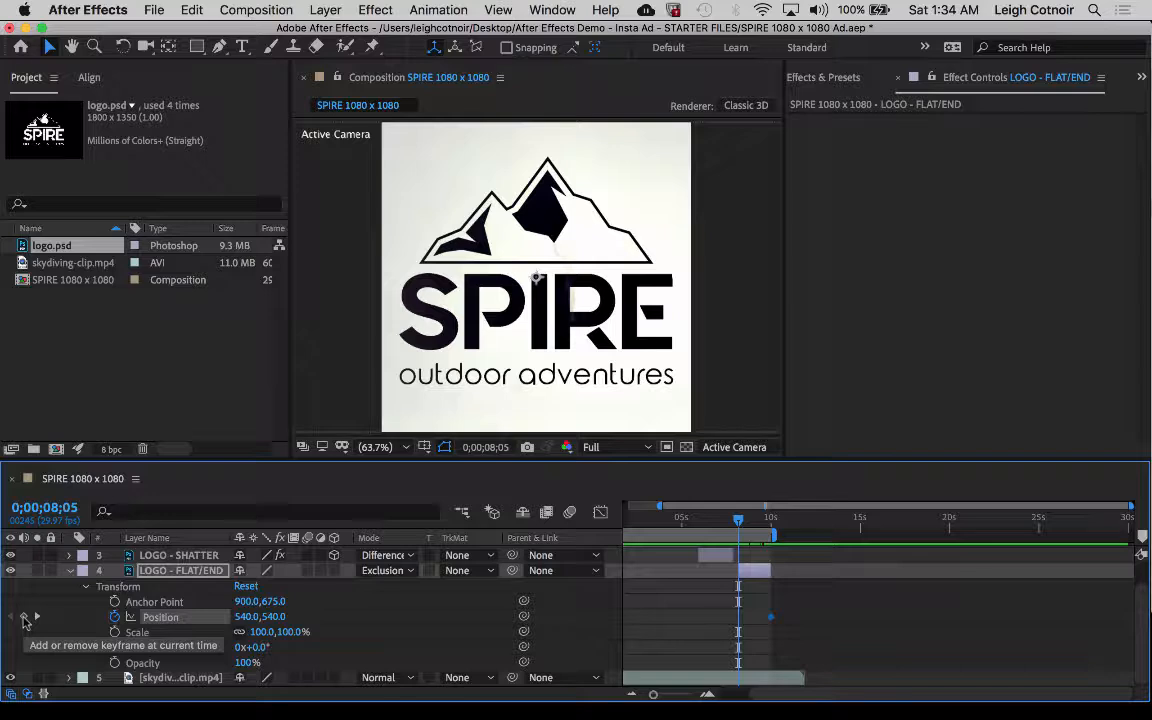
{"action": "left_click", "coordinate": [24, 618]}
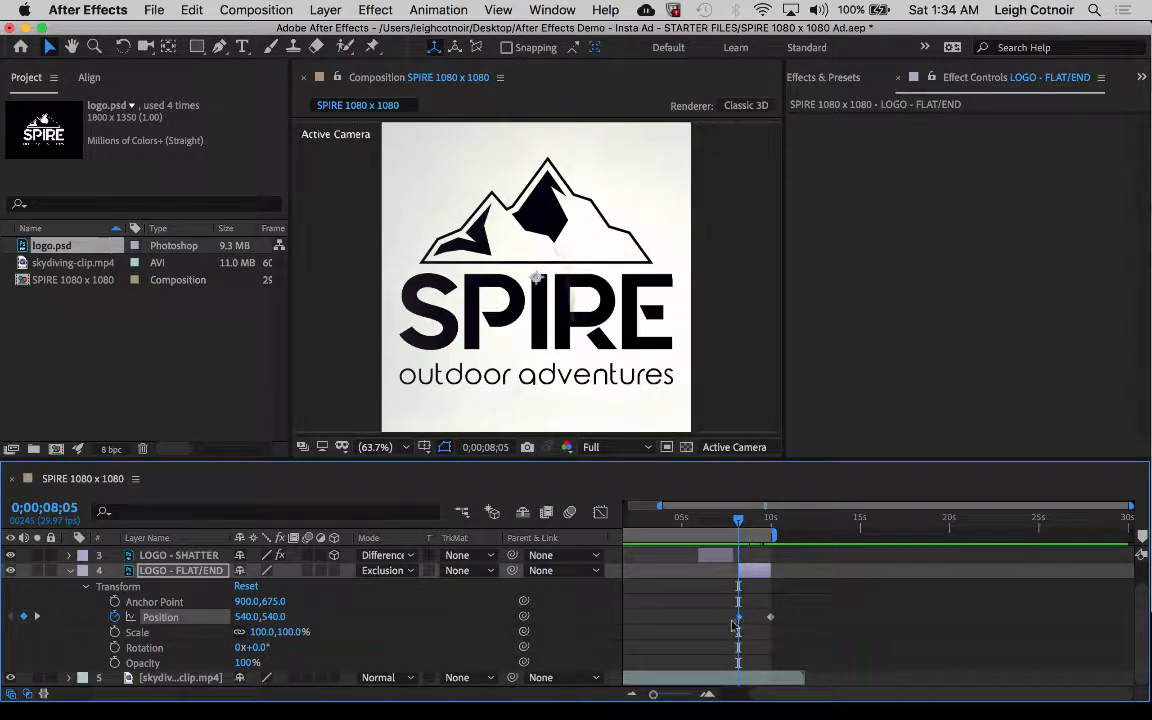
Set the X position at the 0;00;08;05 keyframe to -665, so the flat logo starts off-screen beyond the left edge of the frame
{"action": "mouse_move", "coordinate": [742, 627]}
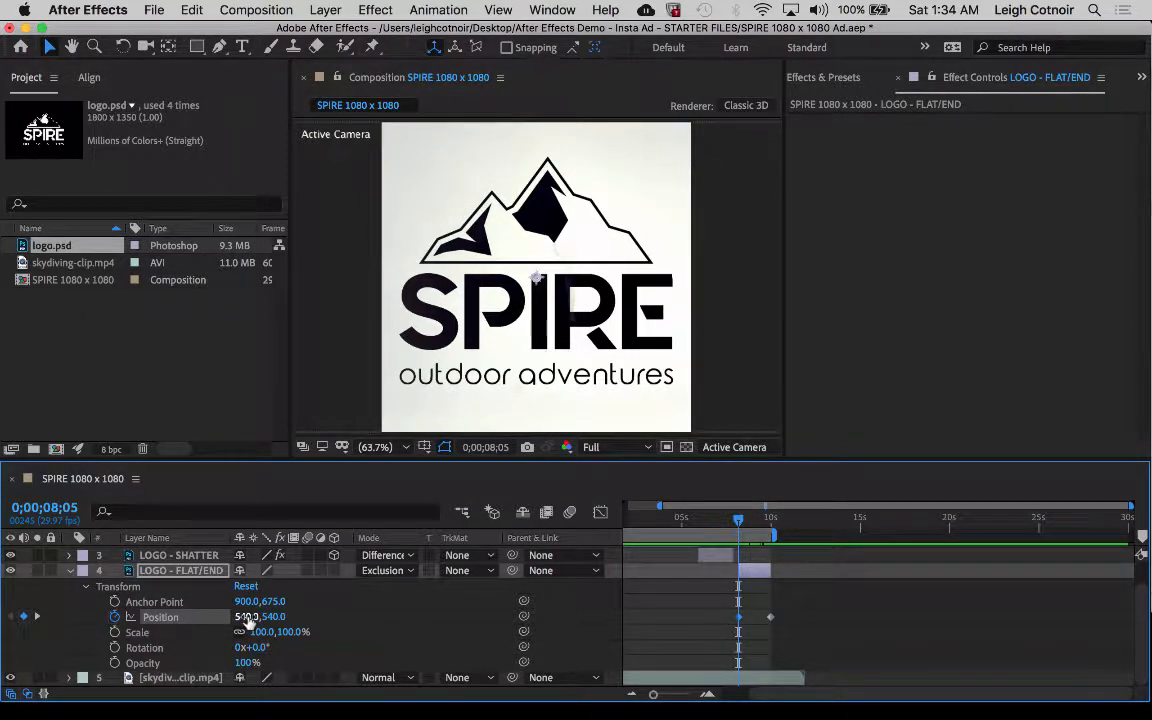
{"action": "left_click_drag", "start_coordinate": [259, 617], "coordinate": [67, 624]}
{"action": "left_click_drag", "start_coordinate": [250, 618], "coordinate": [5, 619]}
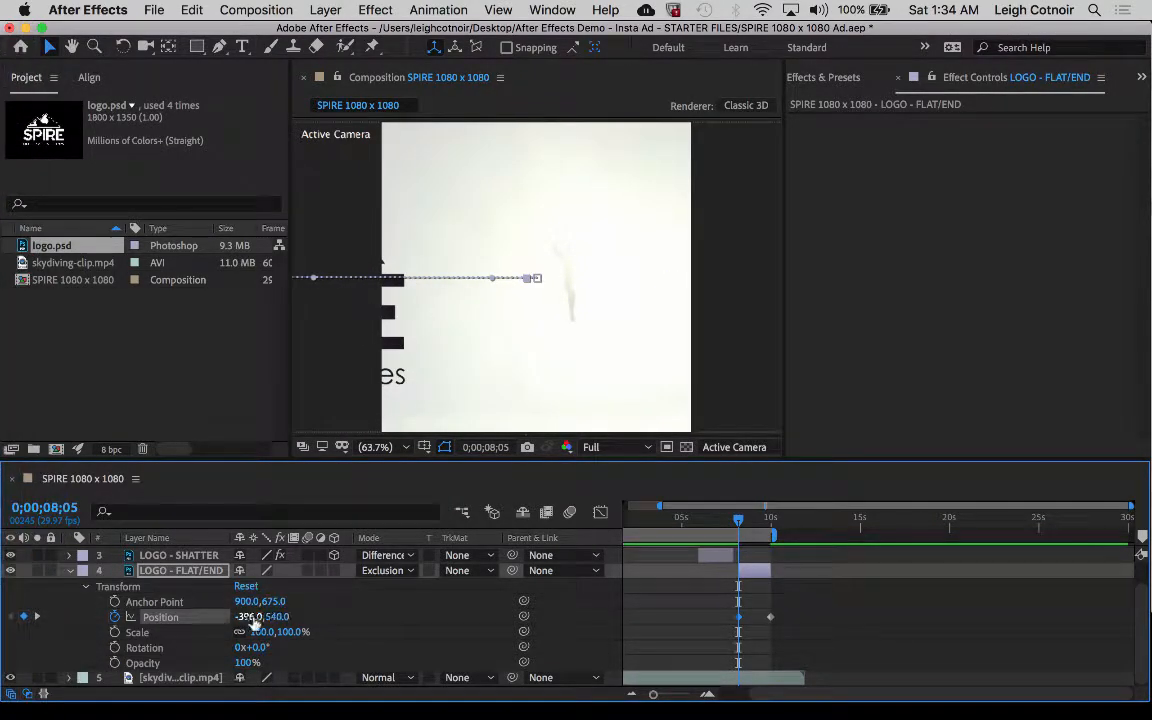
{"action": "left_click_drag", "start_coordinate": [255, 622], "coordinate": [79, 622]}
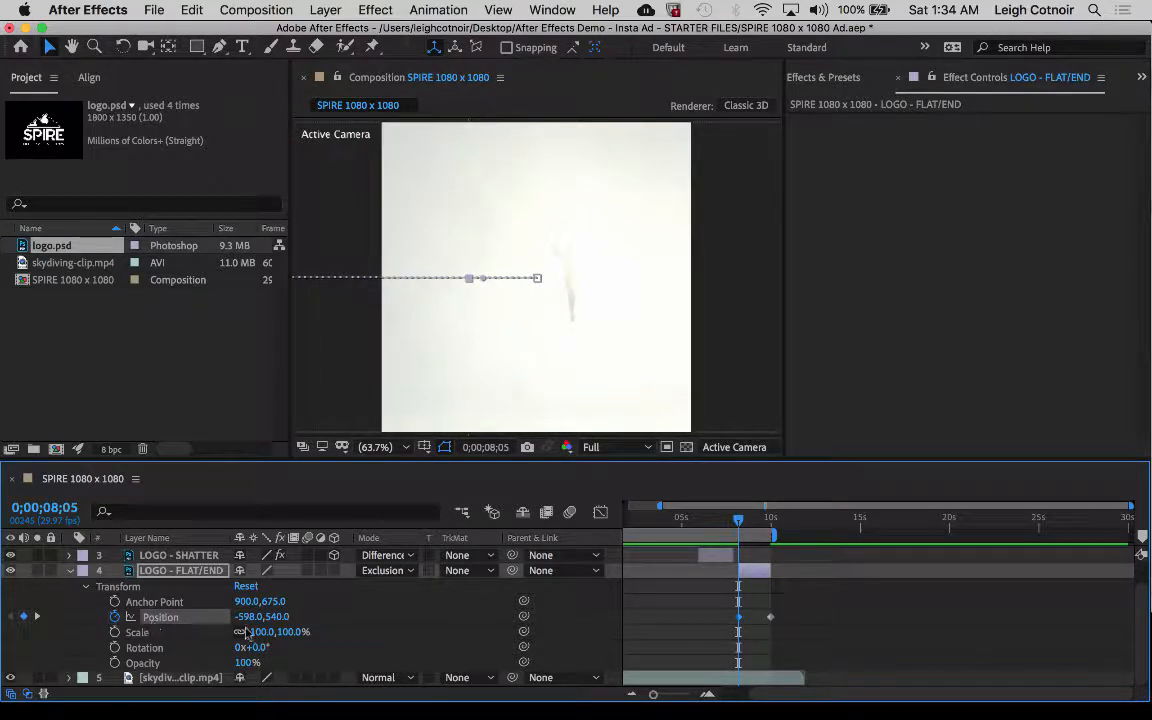
{"action": "left_click_drag", "start_coordinate": [246, 617], "coordinate": [194, 621]}
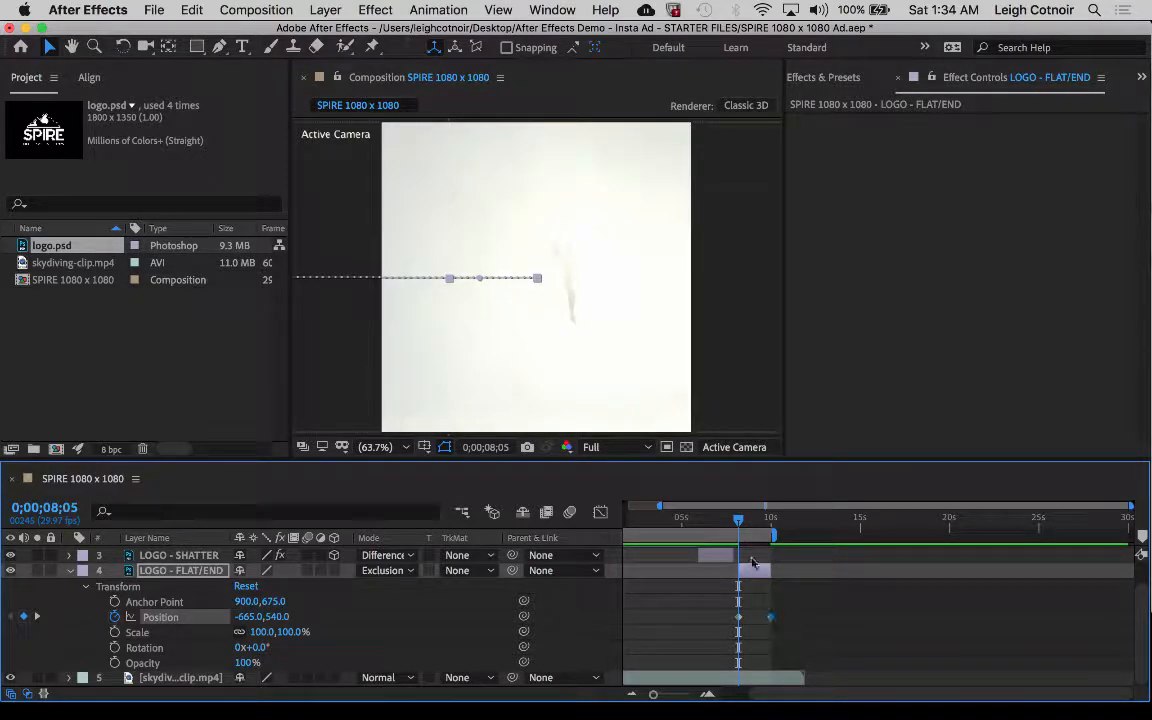
Move the ending Position keyframe of the LOGO - FLAT/END layer earlier to 0;00;09;19
{"action": "mouse_move", "coordinate": [771, 620]}
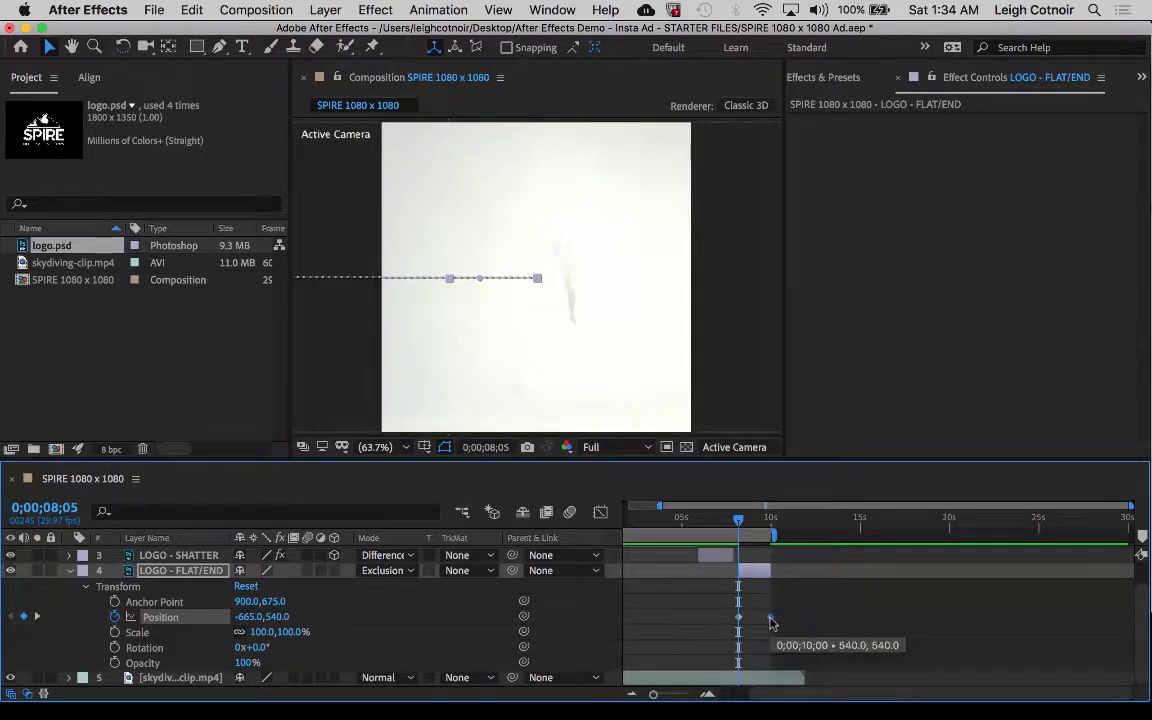
{"action": "left_click_drag", "start_coordinate": [771, 620], "coordinate": [765, 621]}
{"action": "mouse_move", "coordinate": [764, 621]}
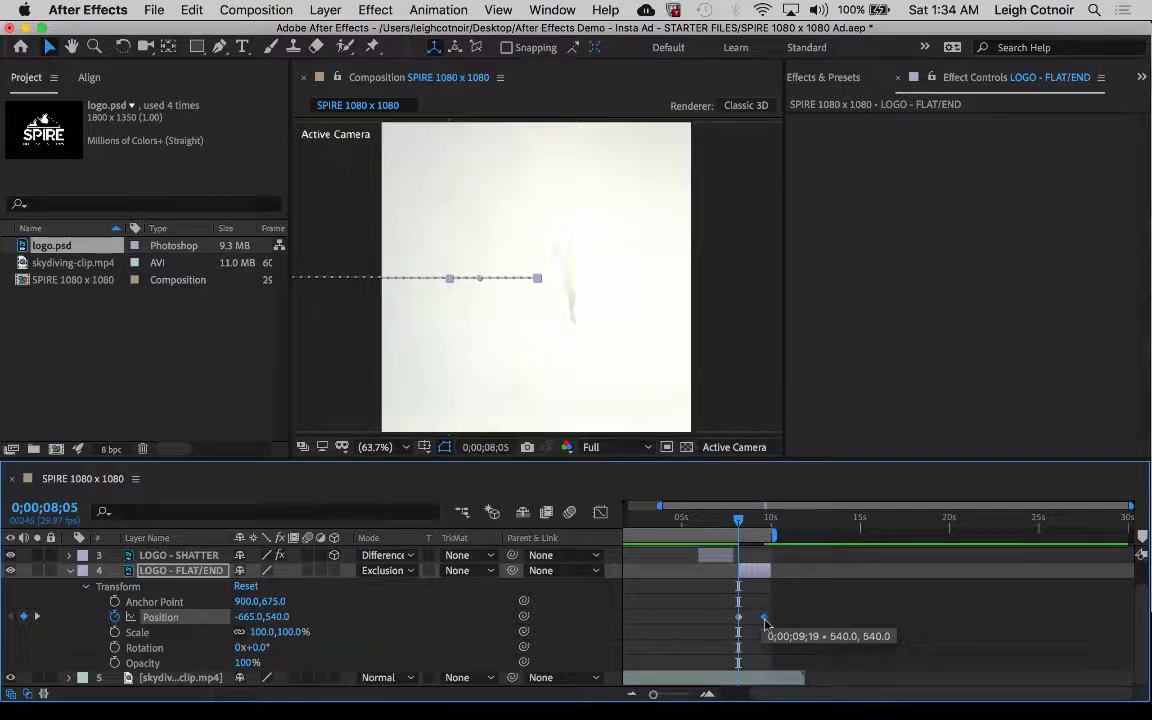
Preview the composition's animation and scrub to 0;00;07;29, just before the flat logo slides in
{"action": "left_click_drag", "start_coordinate": [740, 525], "coordinate": [713, 524]}
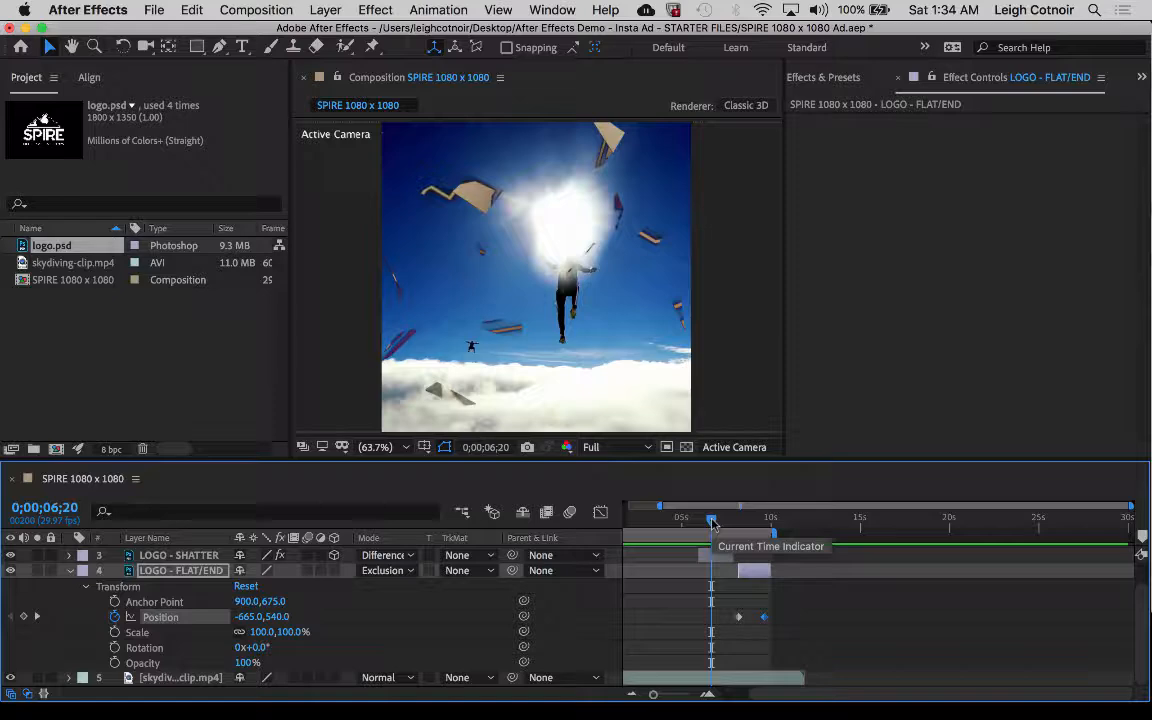
{"action": "key", "text": "space"}
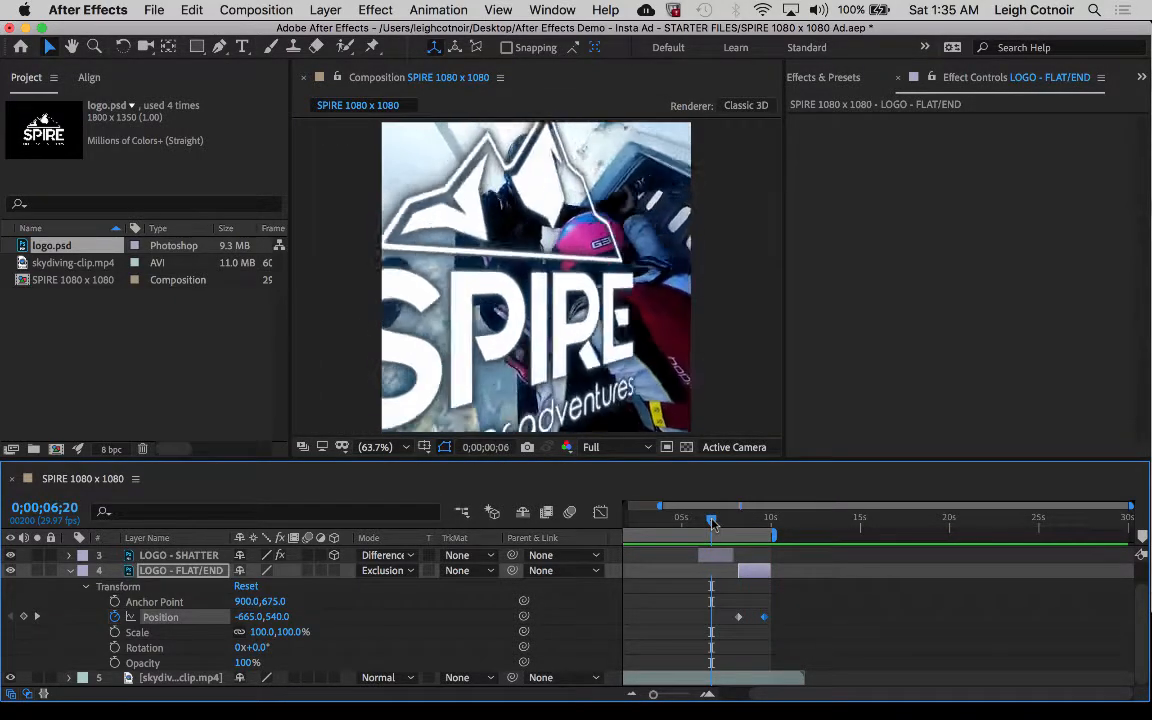
{"action": "key", "text": "space"}
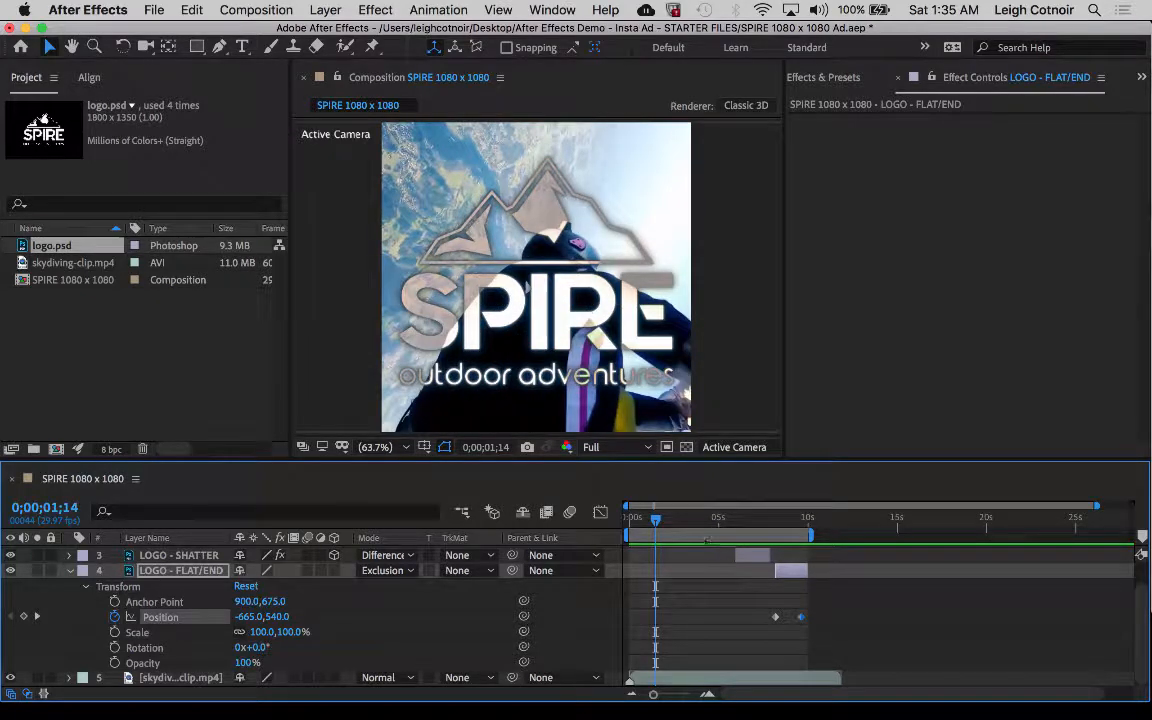
{"action": "left_click_drag", "start_coordinate": [655, 520], "coordinate": [773, 551]}
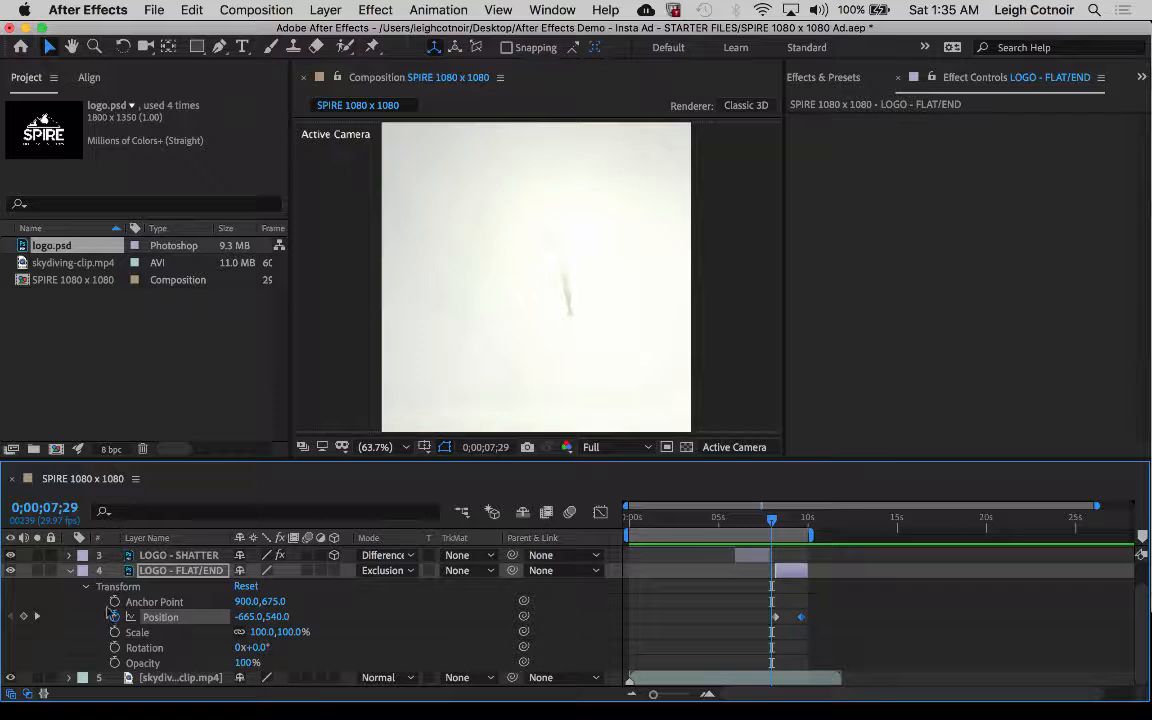
{"action": "scroll", "coordinate": [100, 618], "scroll_direction": "up", "scroll_amount": 2}
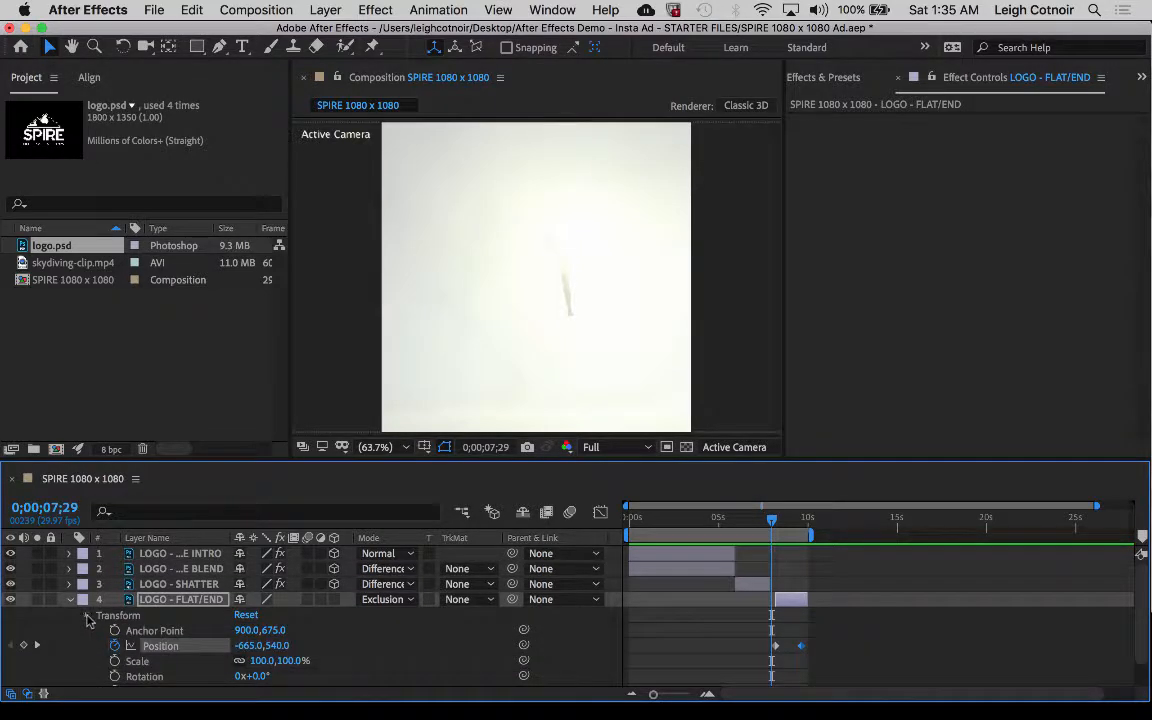
{"action": "left_click", "coordinate": [87, 616]}
{"action": "left_click", "coordinate": [83, 599]}
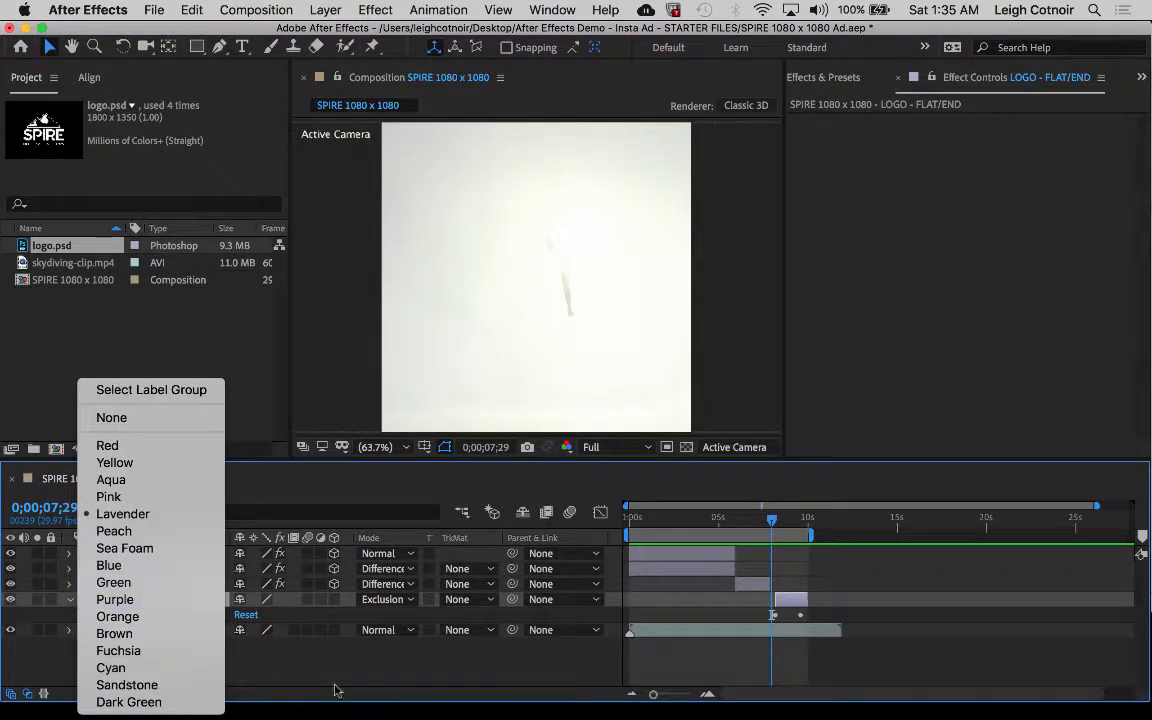
{"action": "left_click", "coordinate": [85, 600]}
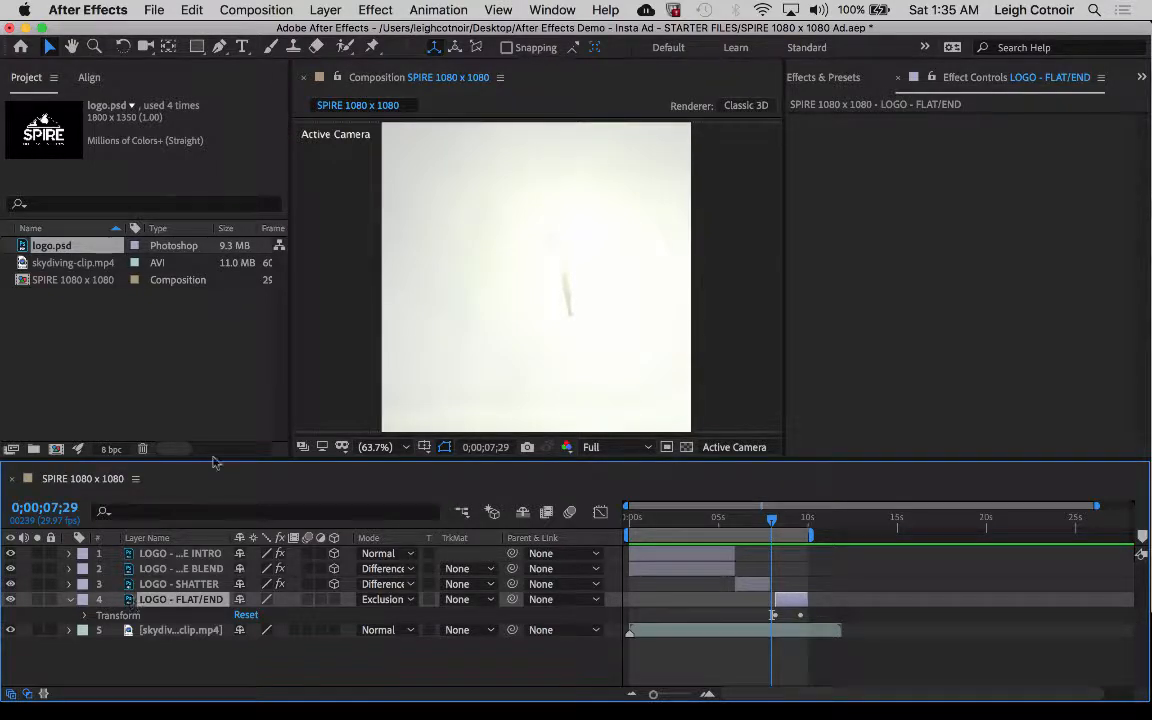
{"action": "left_click", "coordinate": [382, 10]}
{"action": "mouse_move", "coordinate": [427, 10]}
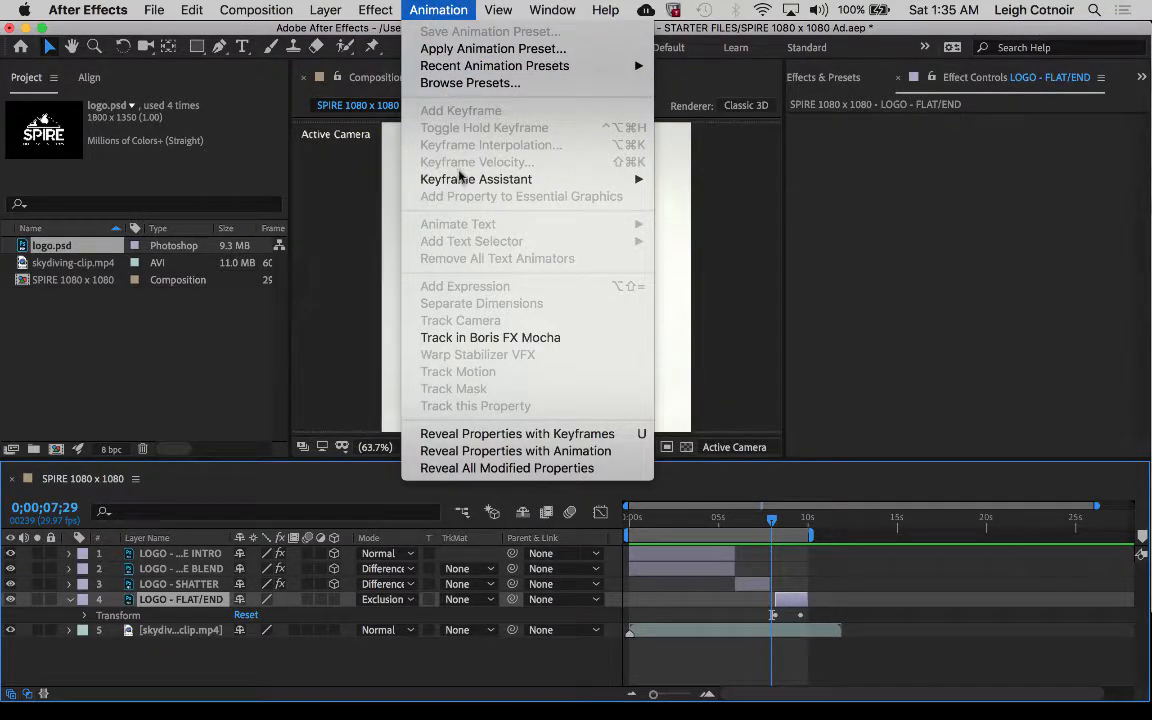
{"action": "mouse_move", "coordinate": [452, 178]}
{"action": "left_click", "coordinate": [455, 8]}
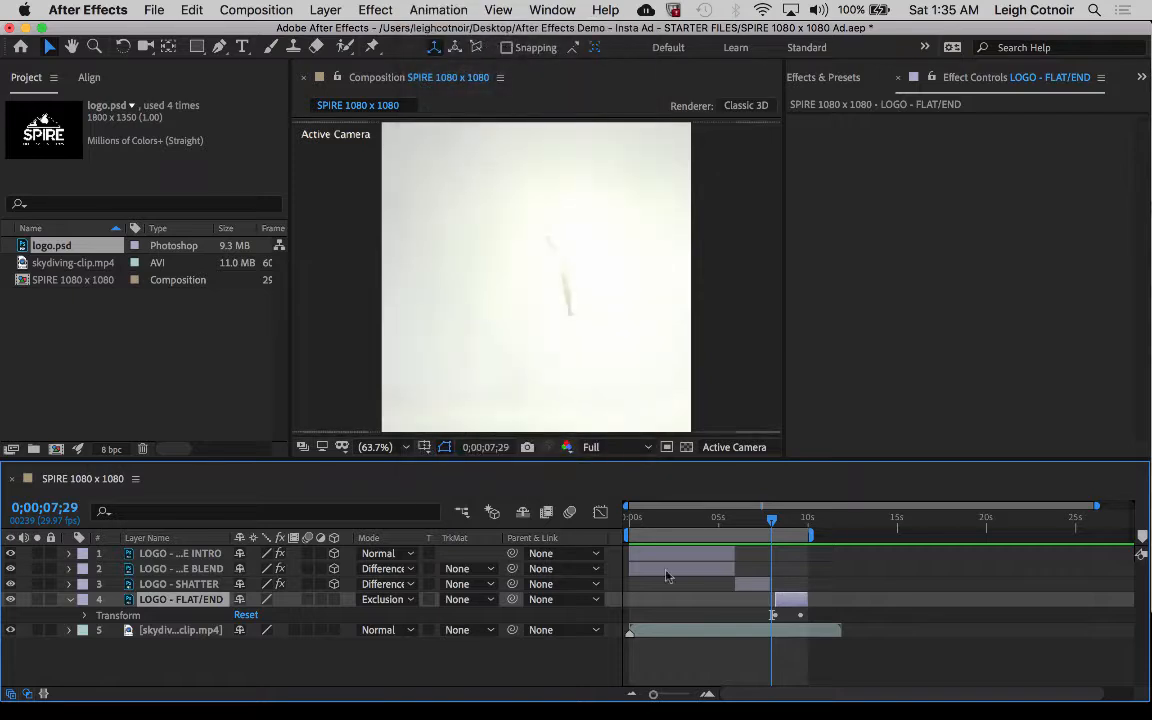
Apply Easy Ease Out to both Position keyframes of the LOGO - FLAT/END layer
{"action": "left_click", "coordinate": [84, 615]}
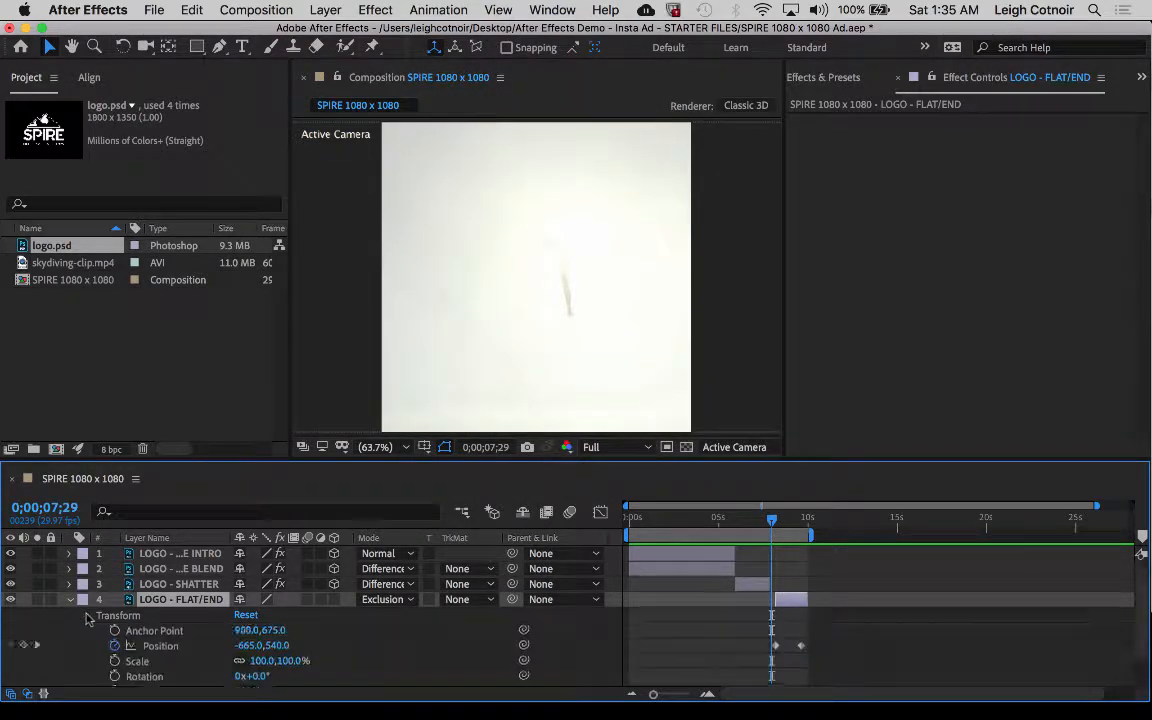
{"action": "left_click", "coordinate": [160, 633]}
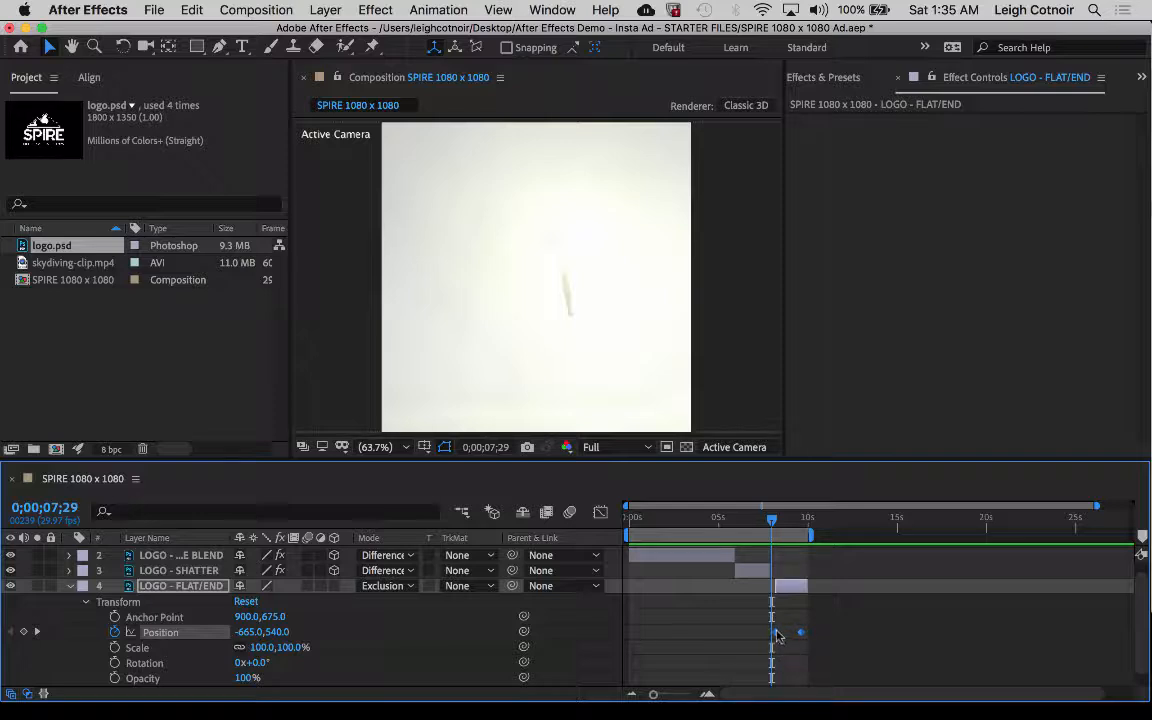
{"action": "key", "text": "F9"}
{"action": "left_click", "coordinate": [438, 10]}
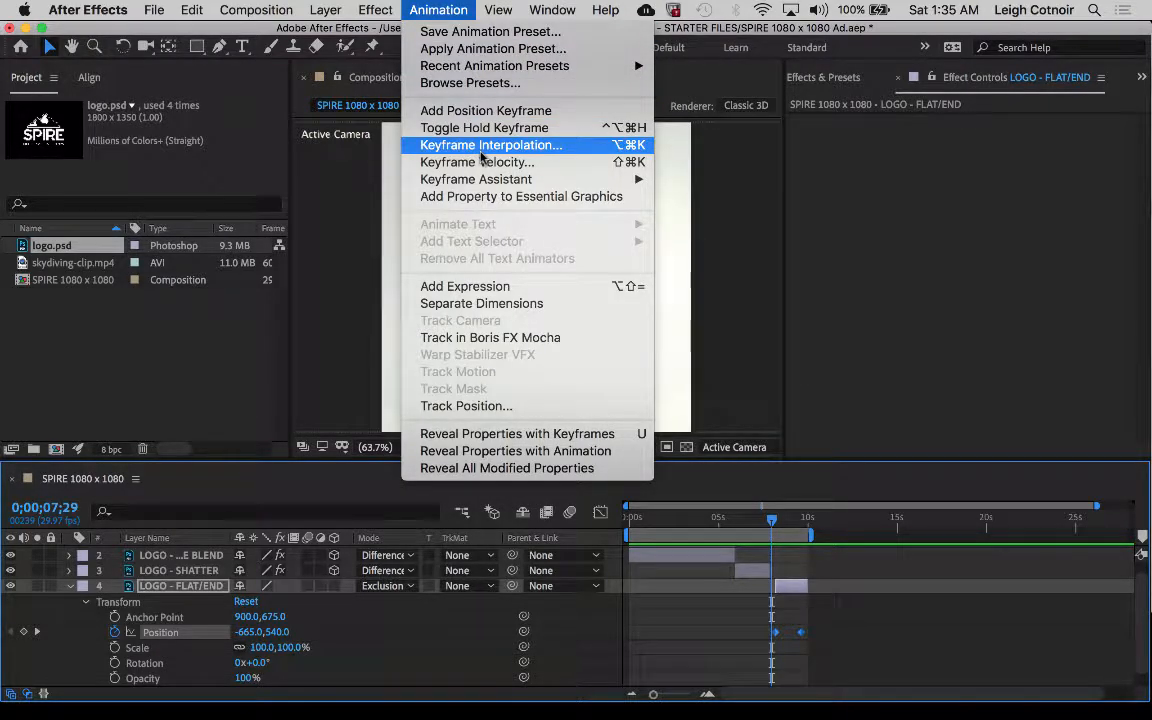
{"action": "mouse_move", "coordinate": [490, 179]}
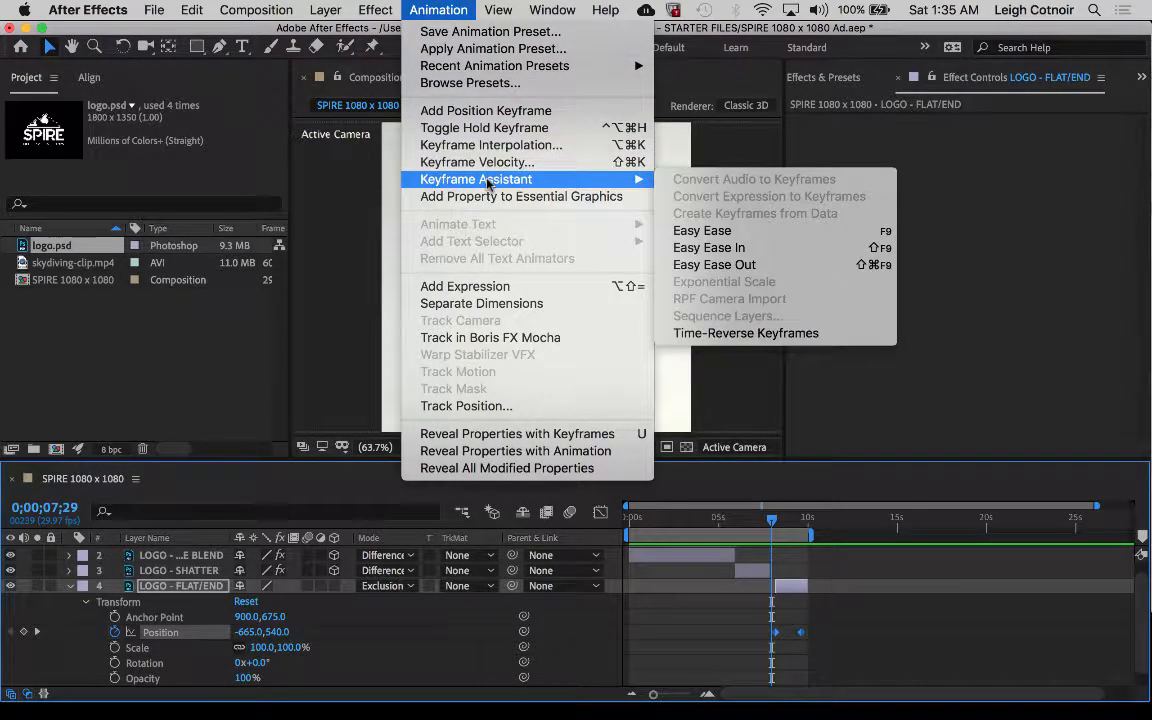
{"action": "left_click", "coordinate": [716, 268]}
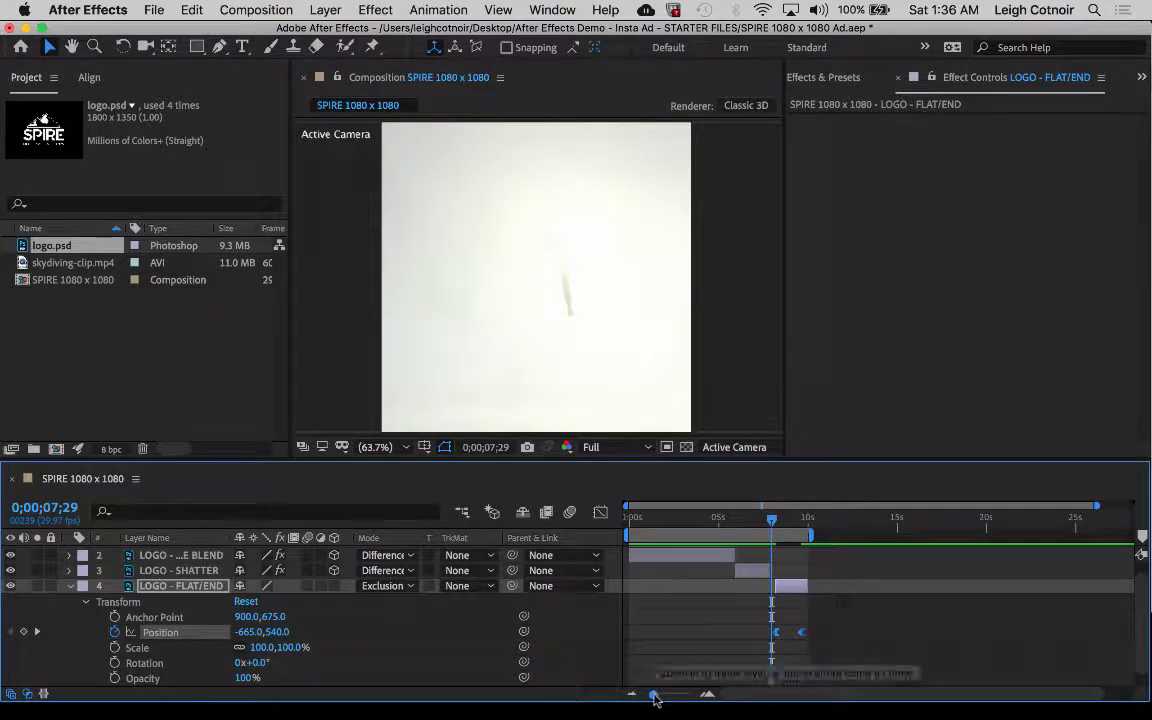
Go to the ending Position keyframe at 0;00;09;19 and examine the layer's position curve in the Graph Editor
{"action": "left_click_drag", "start_coordinate": [653, 694], "coordinate": [663, 695]}
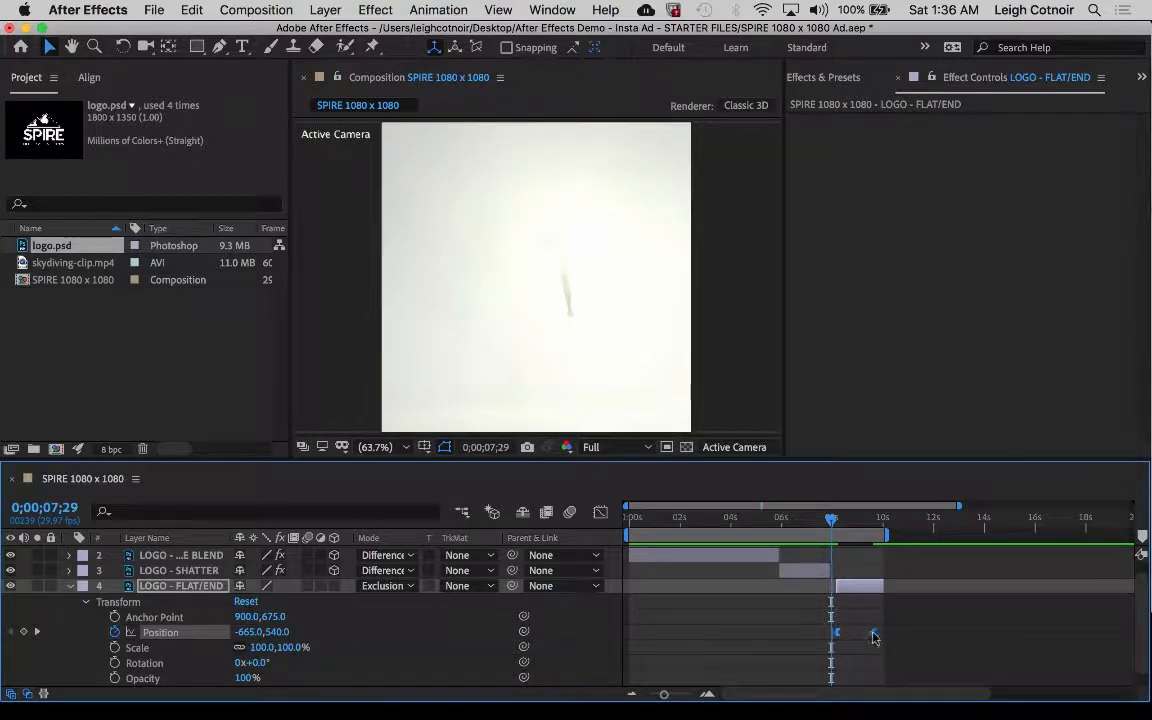
{"action": "mouse_move", "coordinate": [873, 637]}
{"action": "left_click_drag", "start_coordinate": [831, 522], "coordinate": [874, 533]}
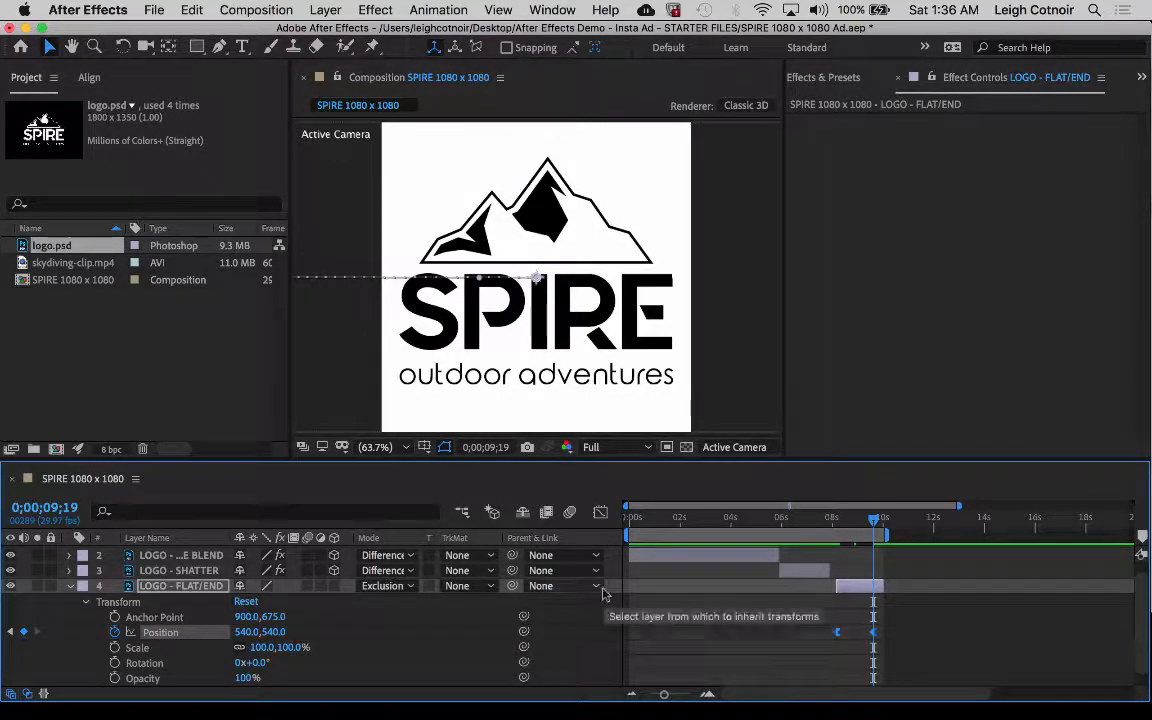
{"action": "left_click", "coordinate": [600, 512]}
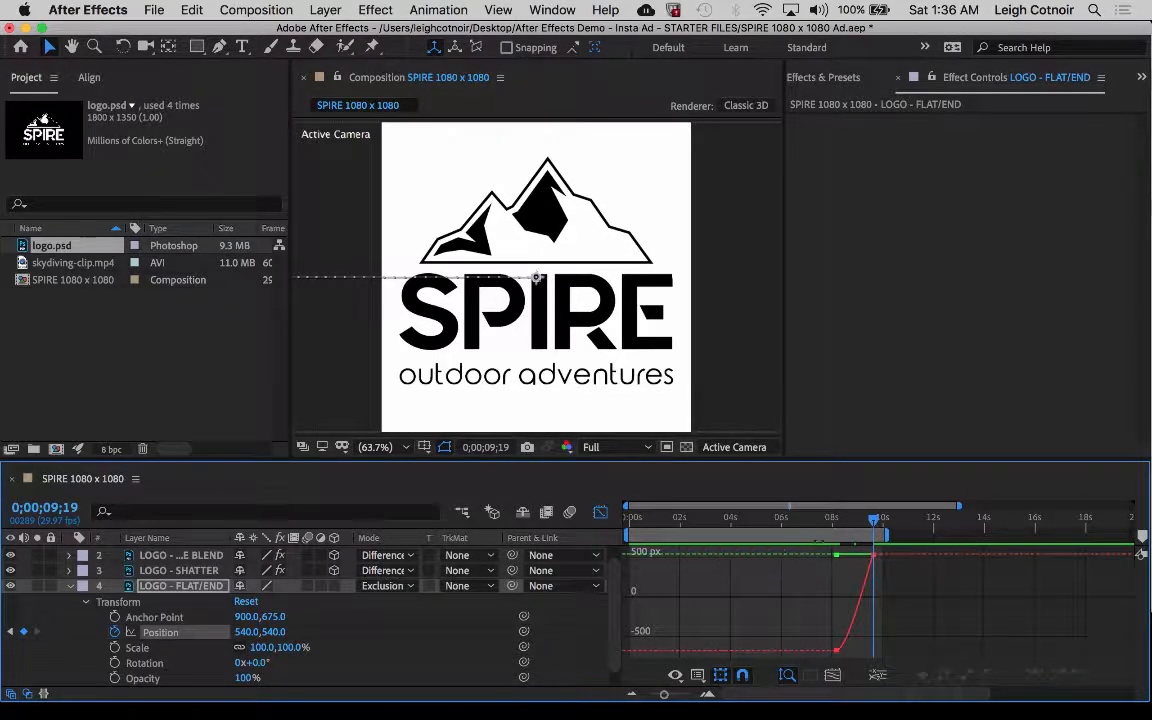
{"action": "key", "text": "shift+F3"}
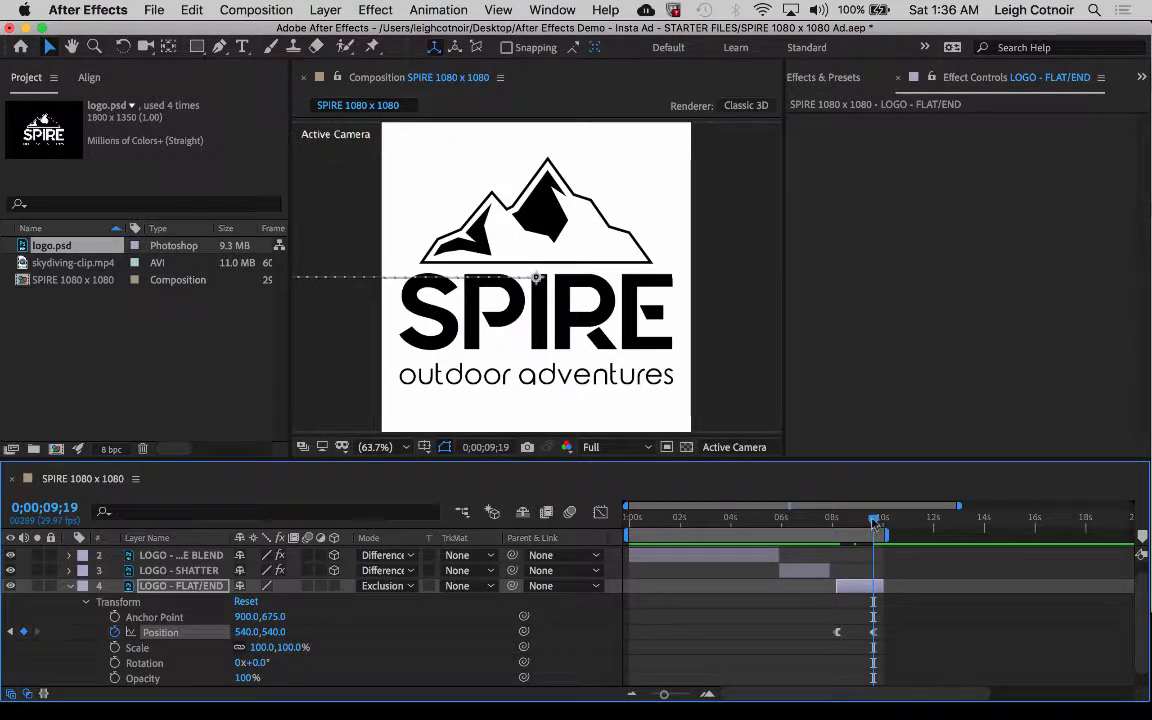
Start the work area at about 0;00;07;12, just before the flat logo slides in, and preview that section
{"action": "left_click", "coordinate": [818, 520]}
{"action": "key", "text": "space"}
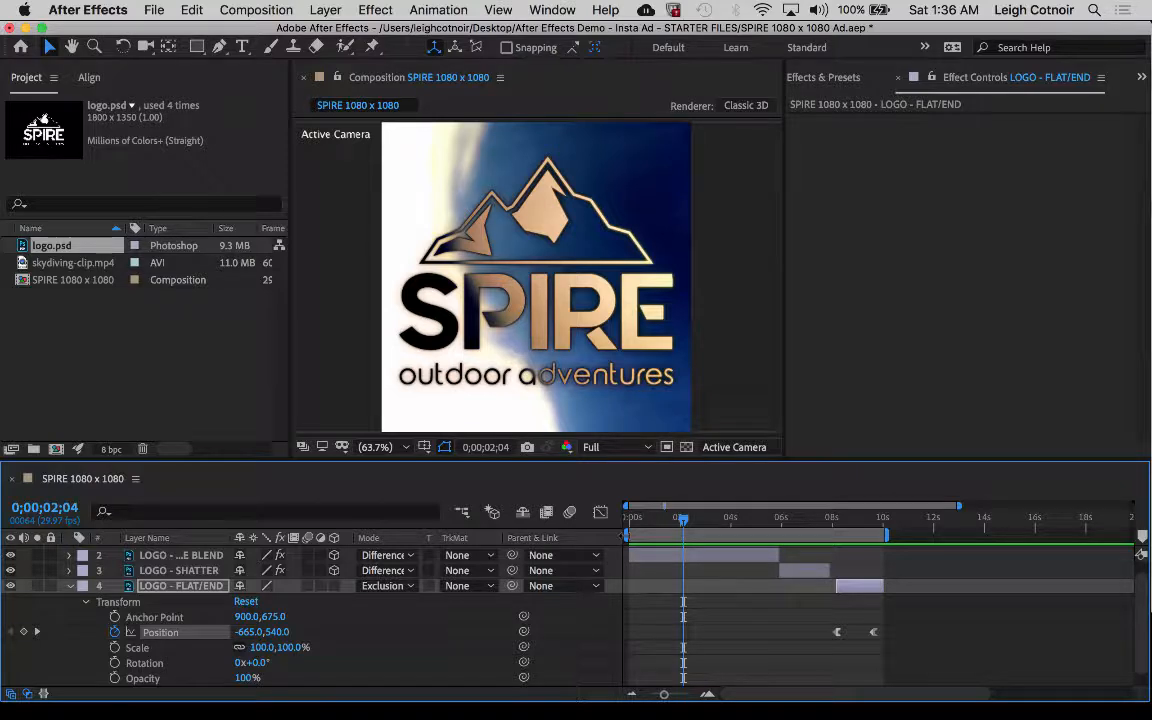
{"action": "left_click_drag", "start_coordinate": [627, 535], "coordinate": [808, 527]}
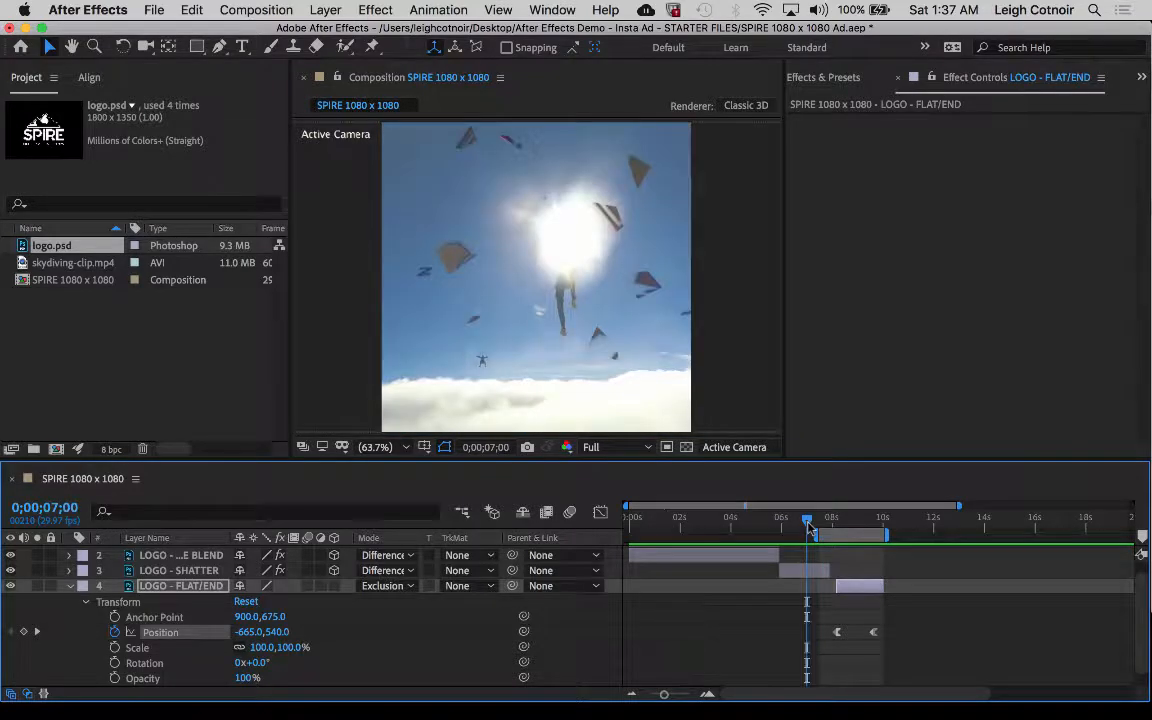
{"action": "key", "text": "space"}
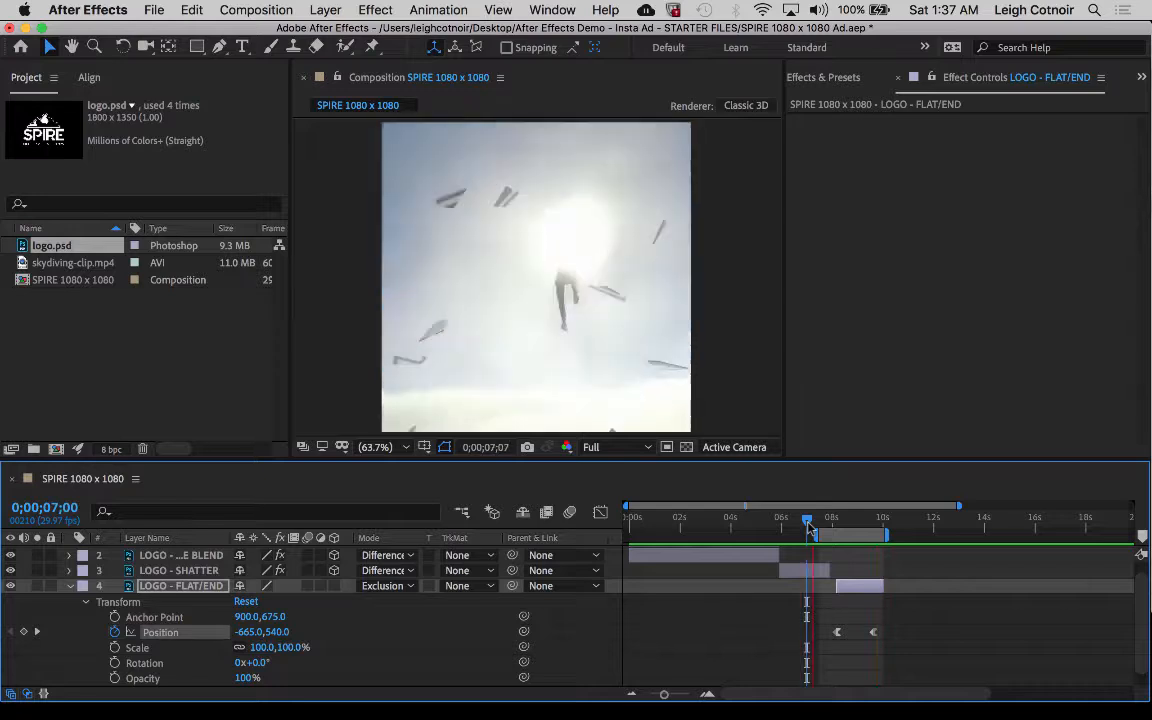
{"action": "key", "text": "space"}
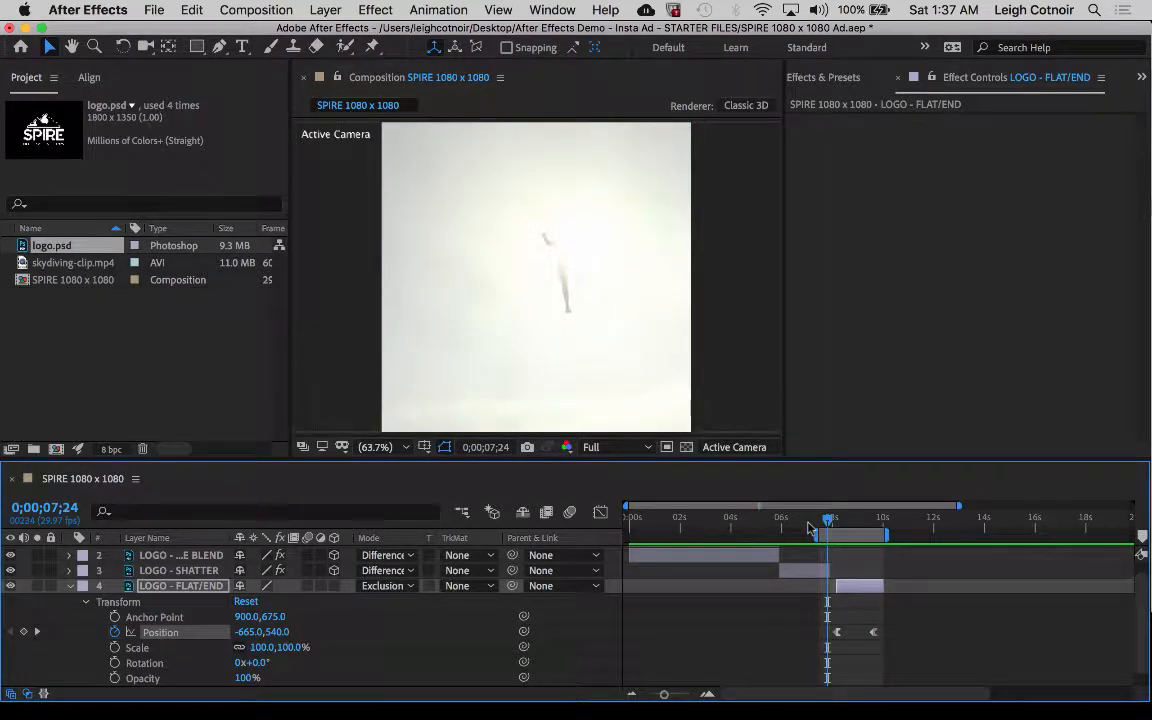
Move the ending Position keyframe of the LOGO - FLAT/END layer earlier to 0;00;09;10 and preview the faster slide-in
{"action": "left_click_drag", "start_coordinate": [828, 520], "coordinate": [859, 520]}
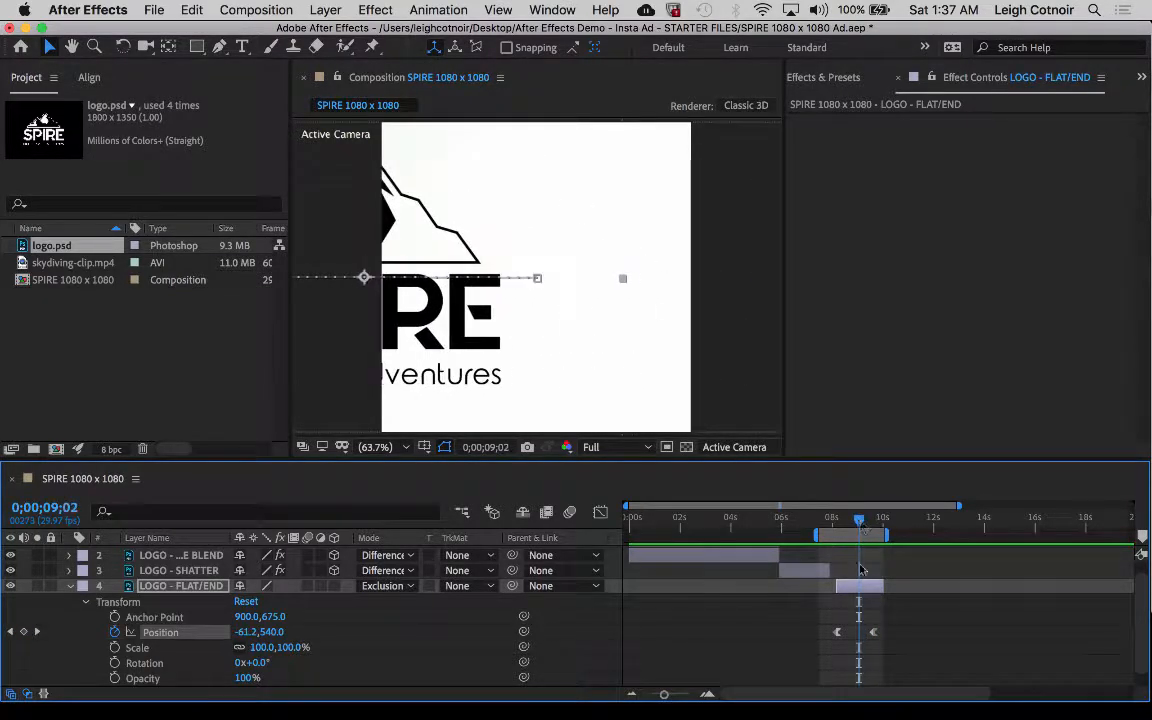
{"action": "left_click_drag", "start_coordinate": [872, 634], "coordinate": [864, 634]}
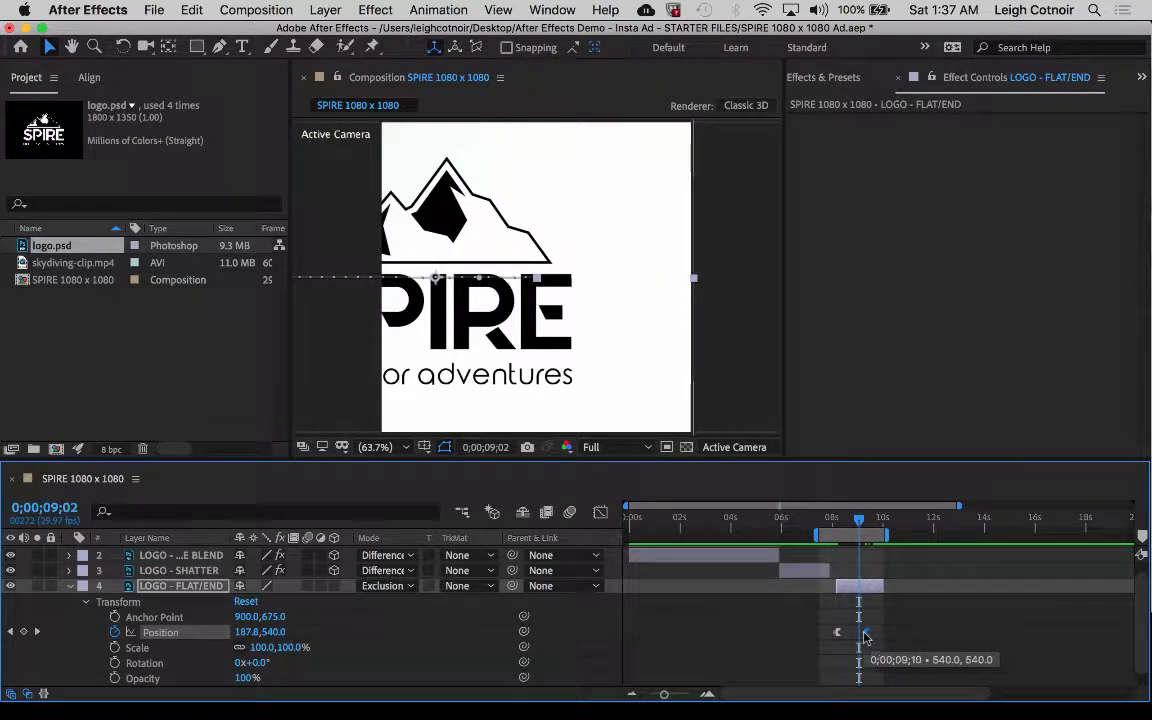
{"action": "left_click_drag", "start_coordinate": [858, 521], "coordinate": [822, 521]}
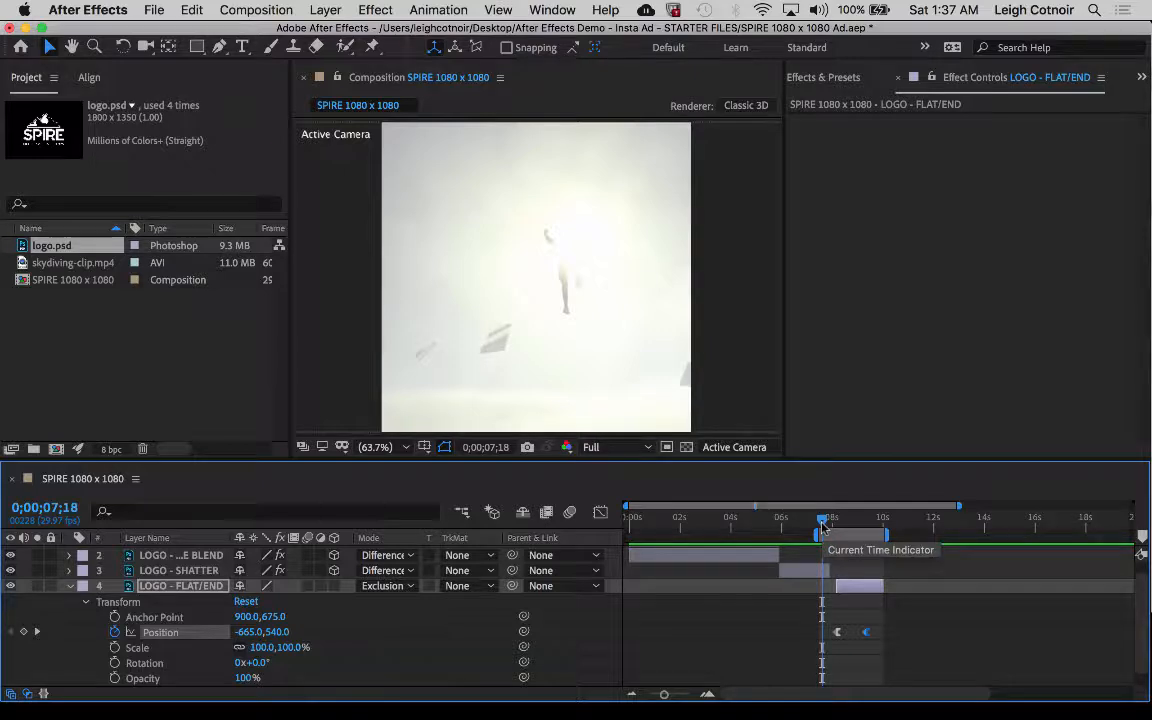
{"action": "key", "text": "space"}
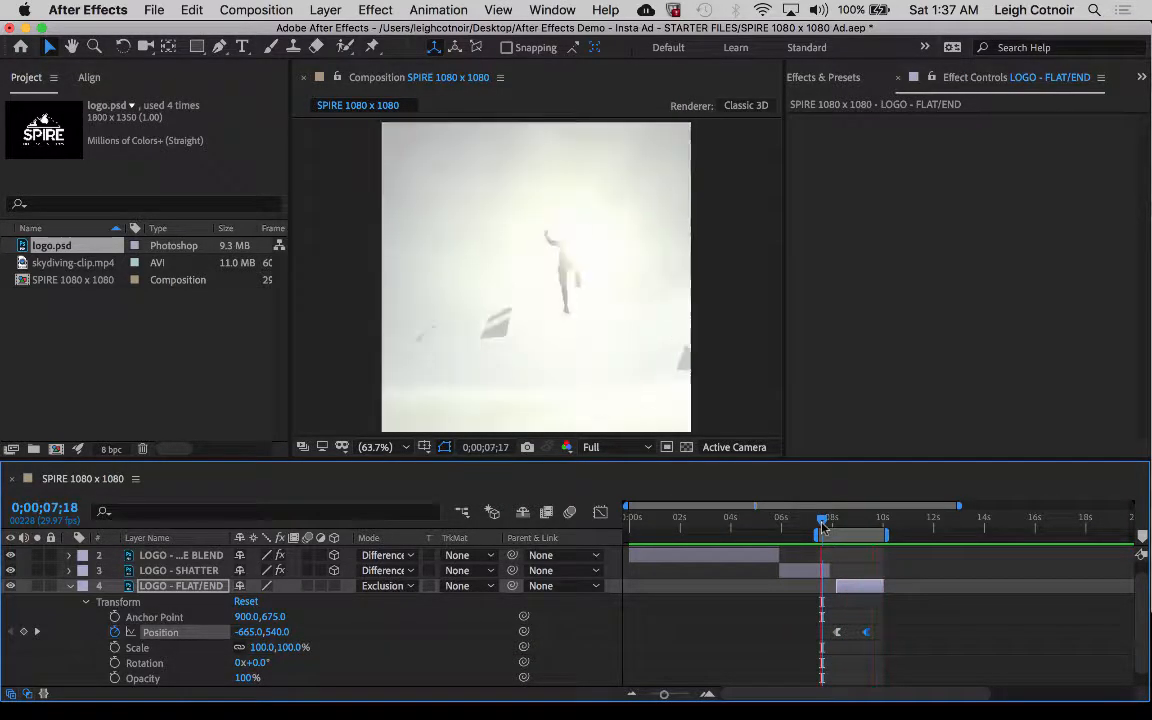
{"action": "left_click", "coordinate": [823, 522]}
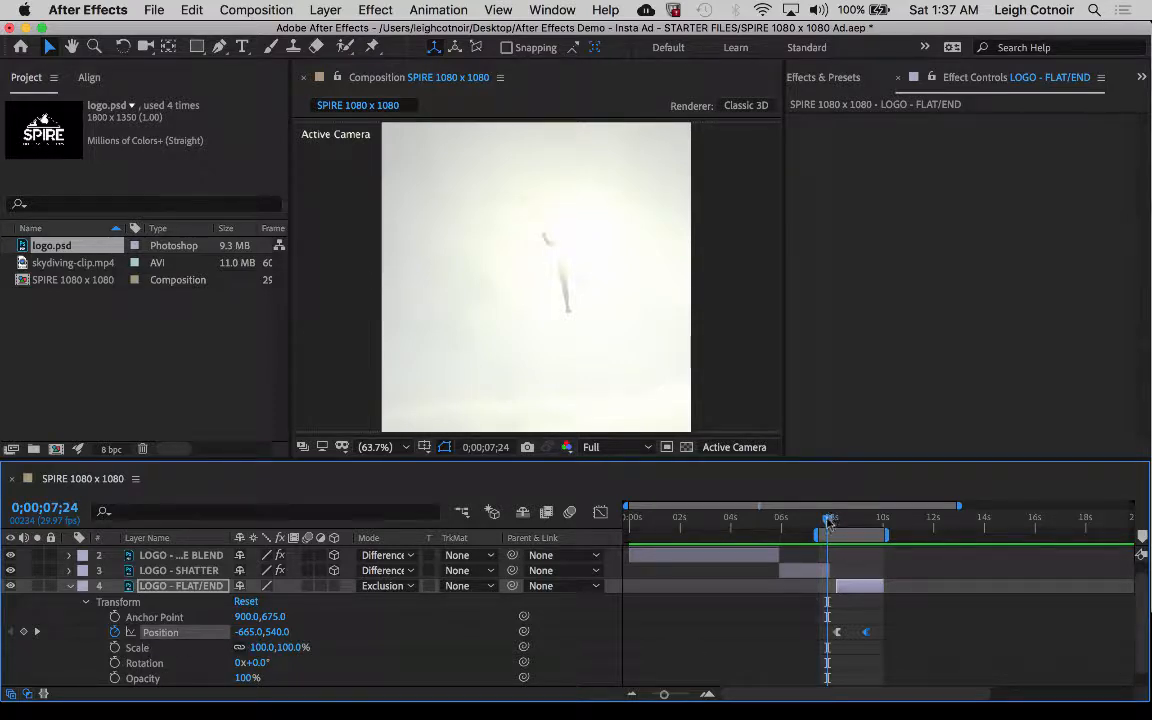
Scrub through the flat logo's slide-in from 0;00;08;05 to its resting position at 0;00;10;00
{"action": "left_click", "coordinate": [84, 586]}
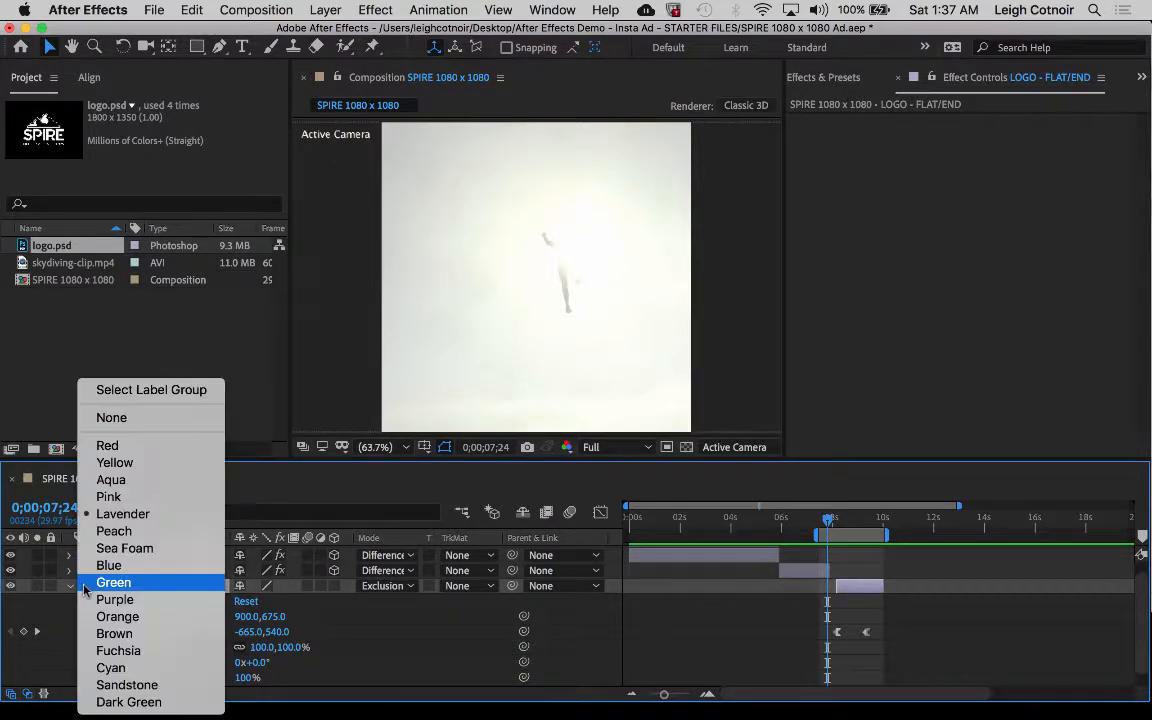
{"action": "left_click", "coordinate": [864, 590]}
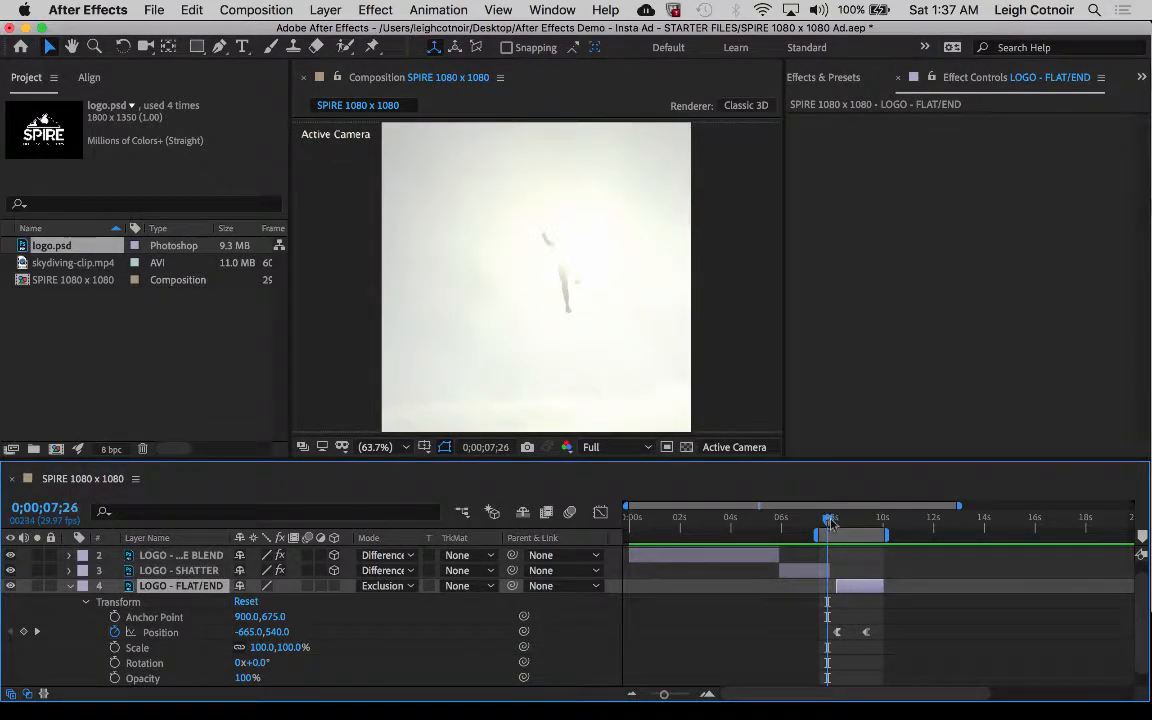
{"action": "left_click_drag", "start_coordinate": [829, 521], "coordinate": [838, 523]}
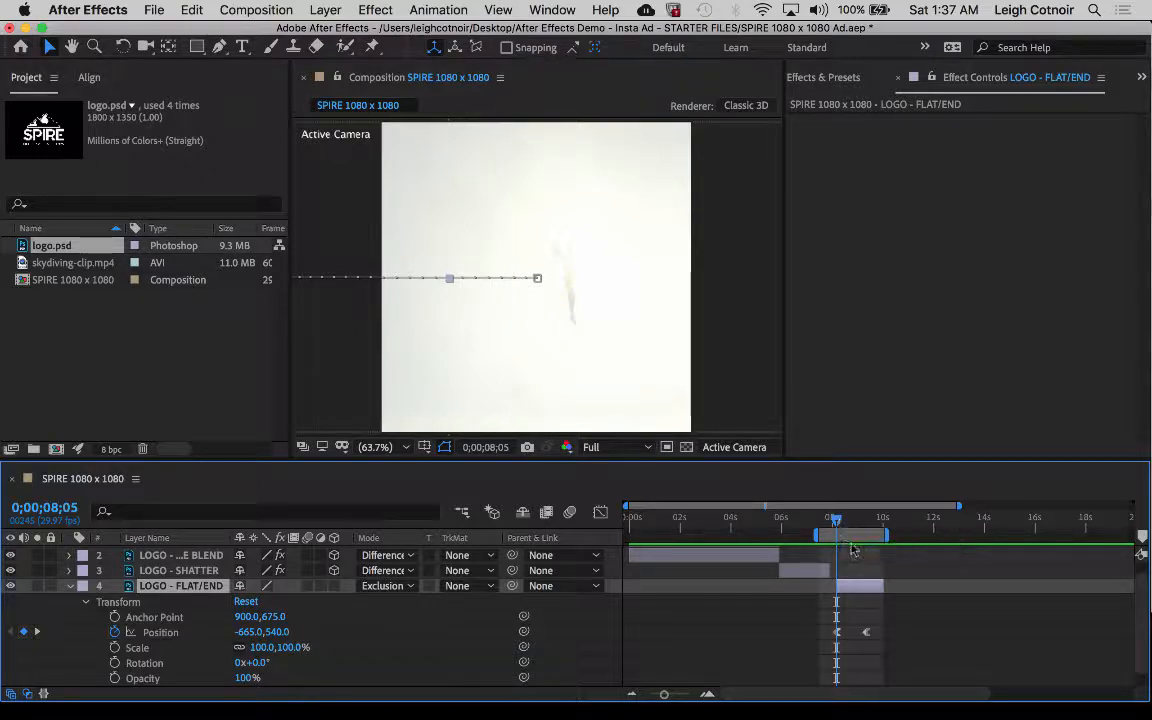
{"action": "left_click_drag", "start_coordinate": [839, 522], "coordinate": [883, 522]}
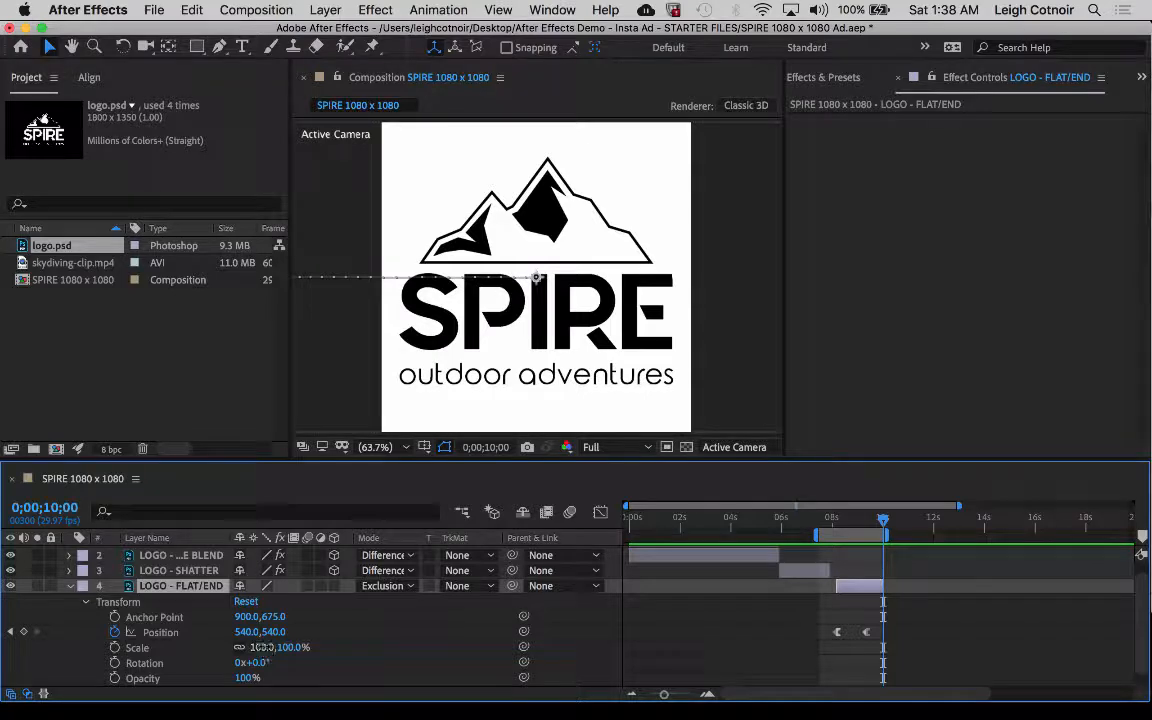
Set the Scale of the LOGO - FLAT/END layer to 80%
{"action": "left_click_drag", "start_coordinate": [262, 647], "coordinate": [241, 647]}
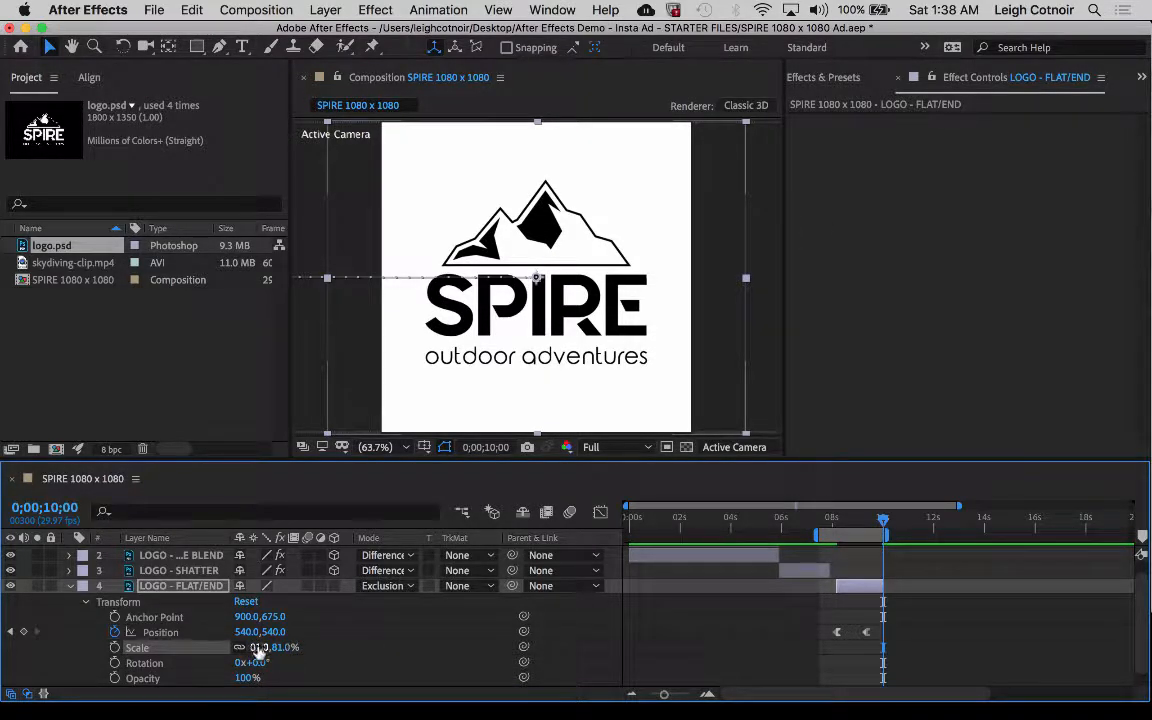
{"action": "left_click", "coordinate": [258, 648]}
{"action": "type", "text": "80"}
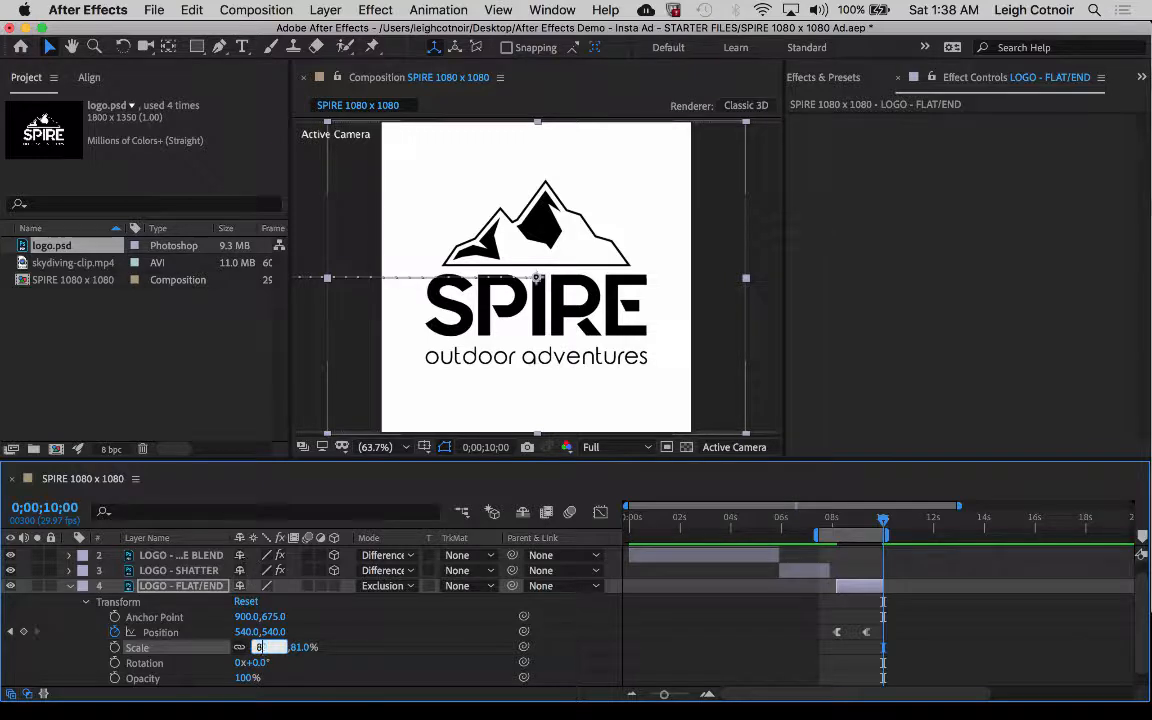
{"action": "key", "text": "Return"}
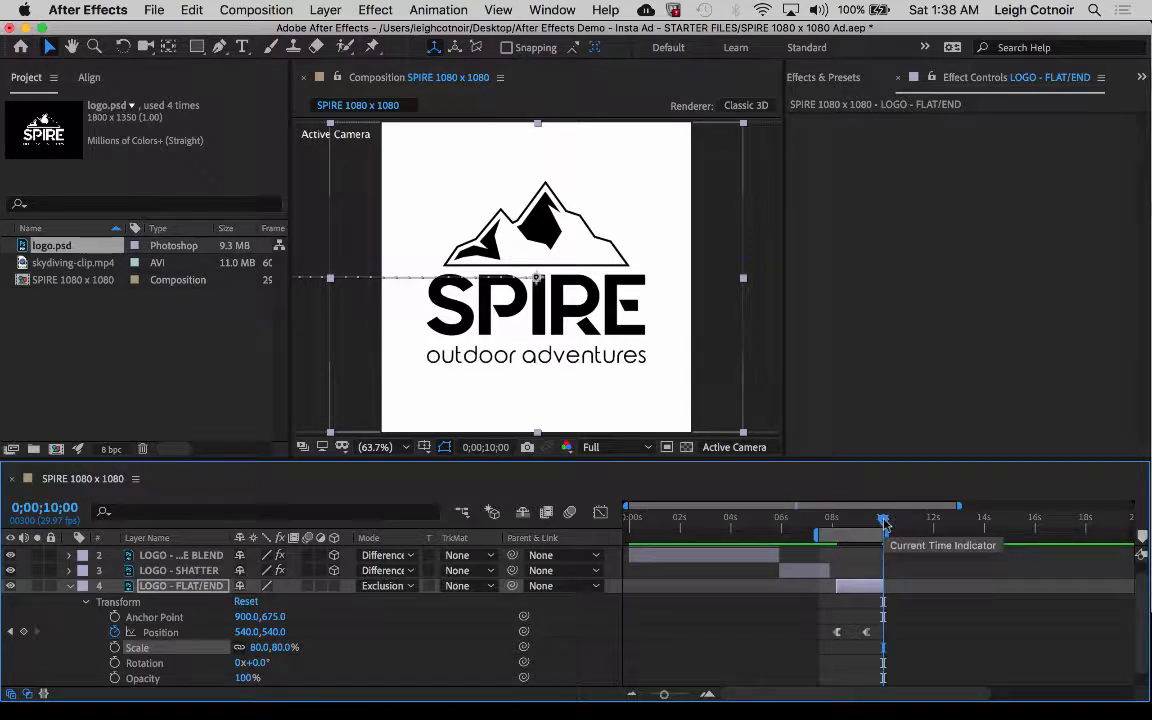
Preview the slide-in of the scaled-down flat logo and scrub to 0;00;07;22
{"action": "left_click_drag", "start_coordinate": [884, 522], "coordinate": [811, 532]}
{"action": "key", "text": "space"}
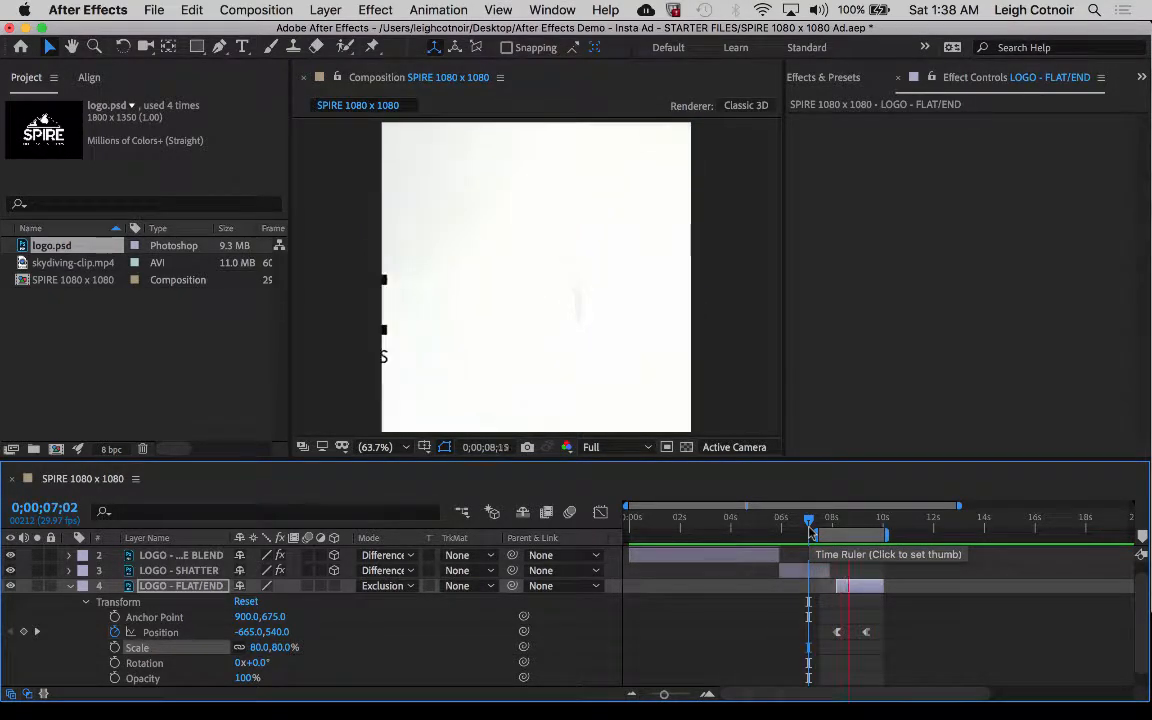
{"action": "key", "text": "space"}
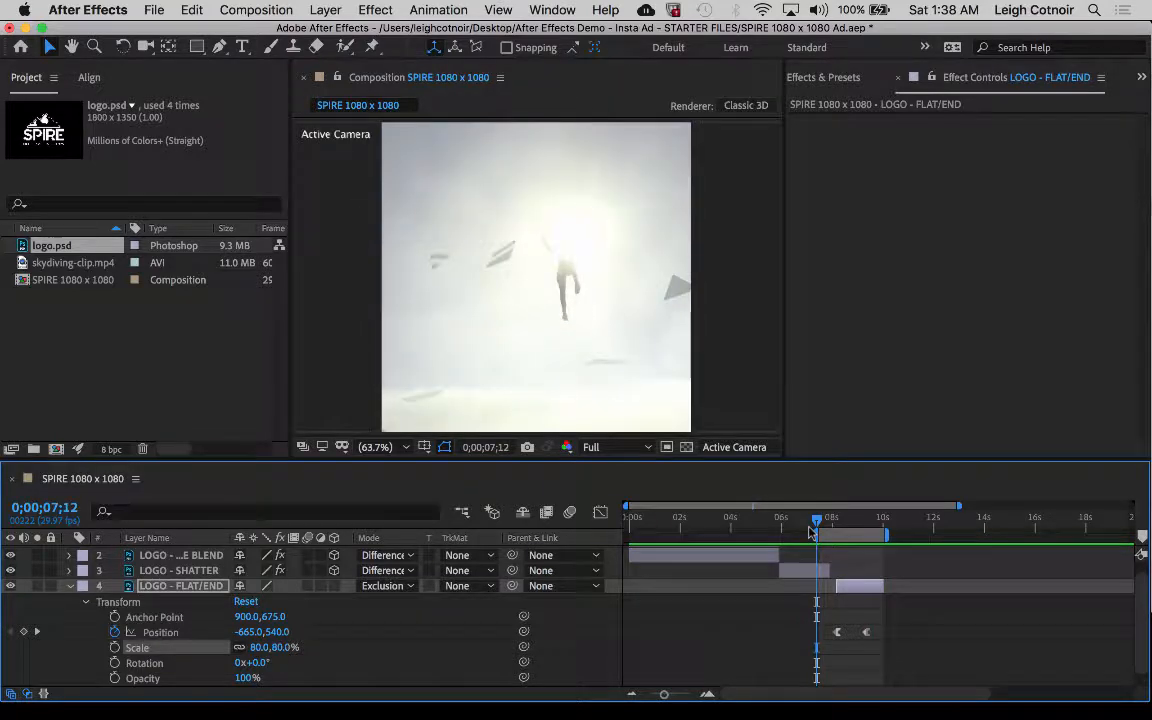
{"action": "mouse_move", "coordinate": [818, 519]}
{"action": "left_mouse_down"}
{"action": "mouse_move", "coordinate": [863, 525]}
{"action": "mouse_move", "coordinate": [789, 520]}
{"action": "mouse_move", "coordinate": [826, 520]}
{"action": "left_mouse_up"}
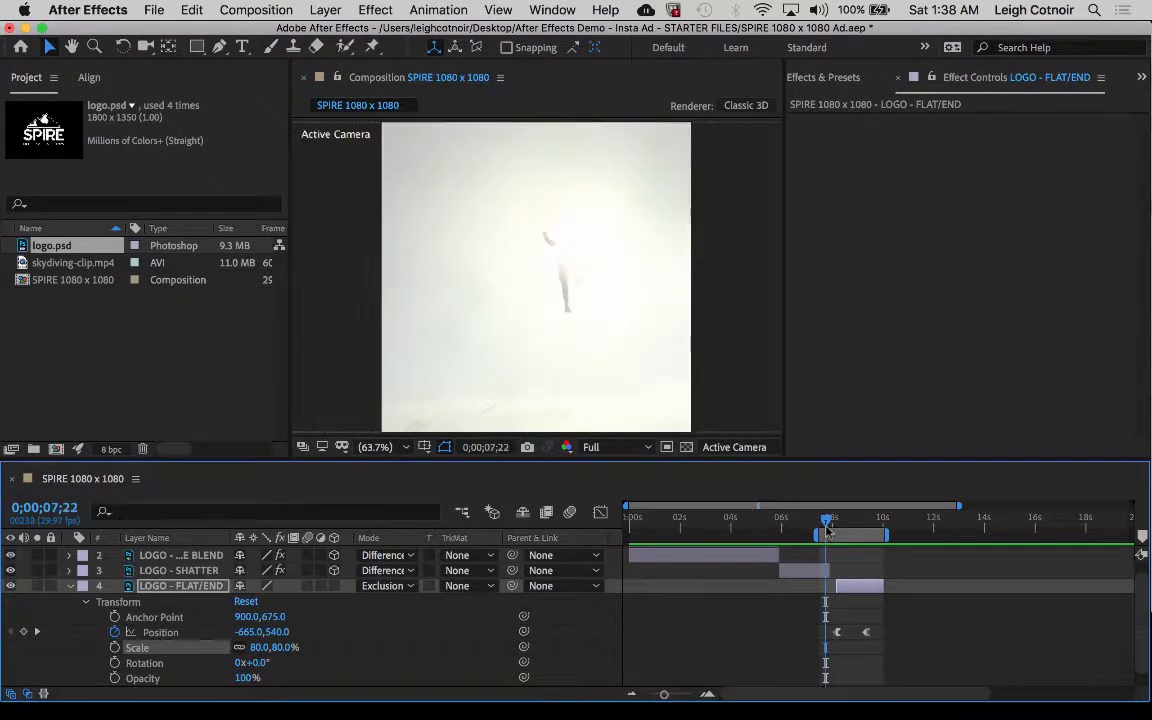
Apply Easy Ease In to the ending Position keyframe of the LOGO - FLAT/END layer and preview the slide-in
{"action": "left_click", "coordinate": [866, 632]}
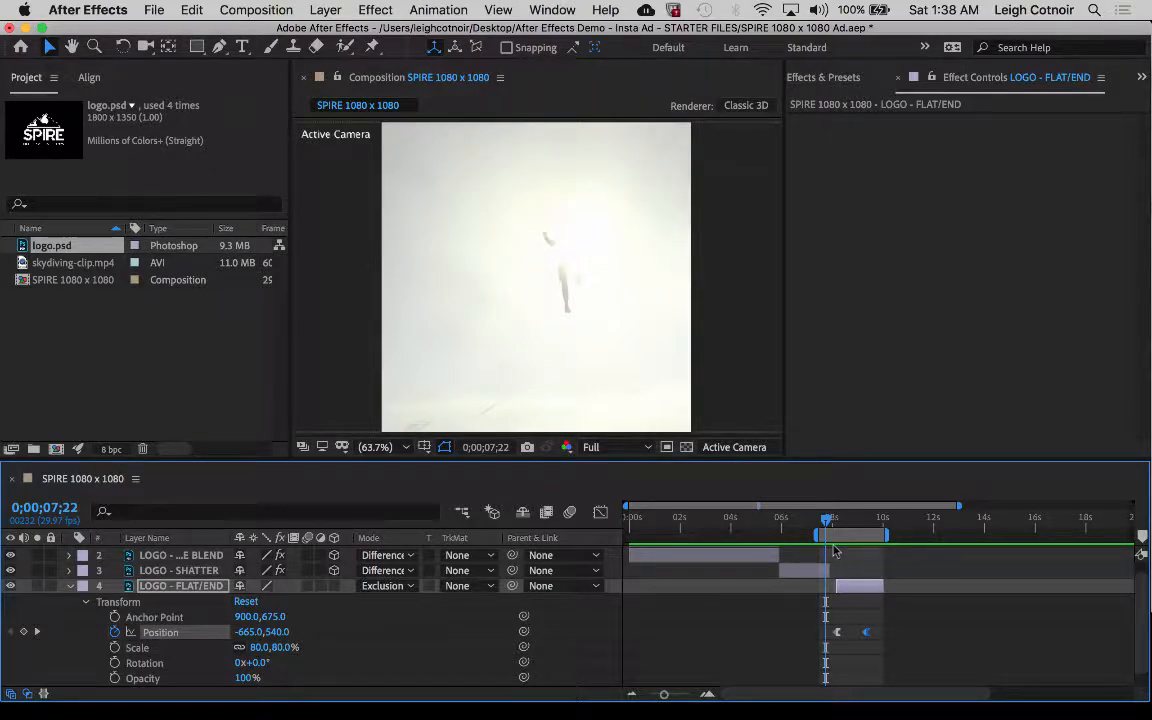
{"action": "left_click", "coordinate": [438, 9]}
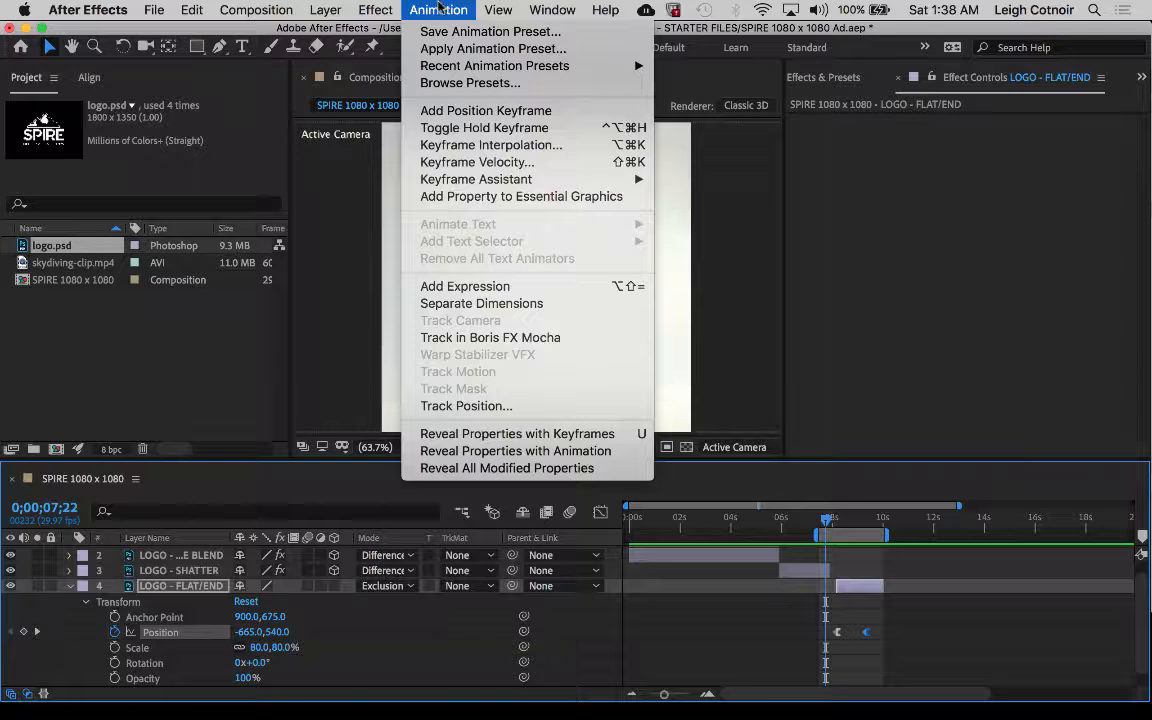
{"action": "mouse_move", "coordinate": [590, 178]}
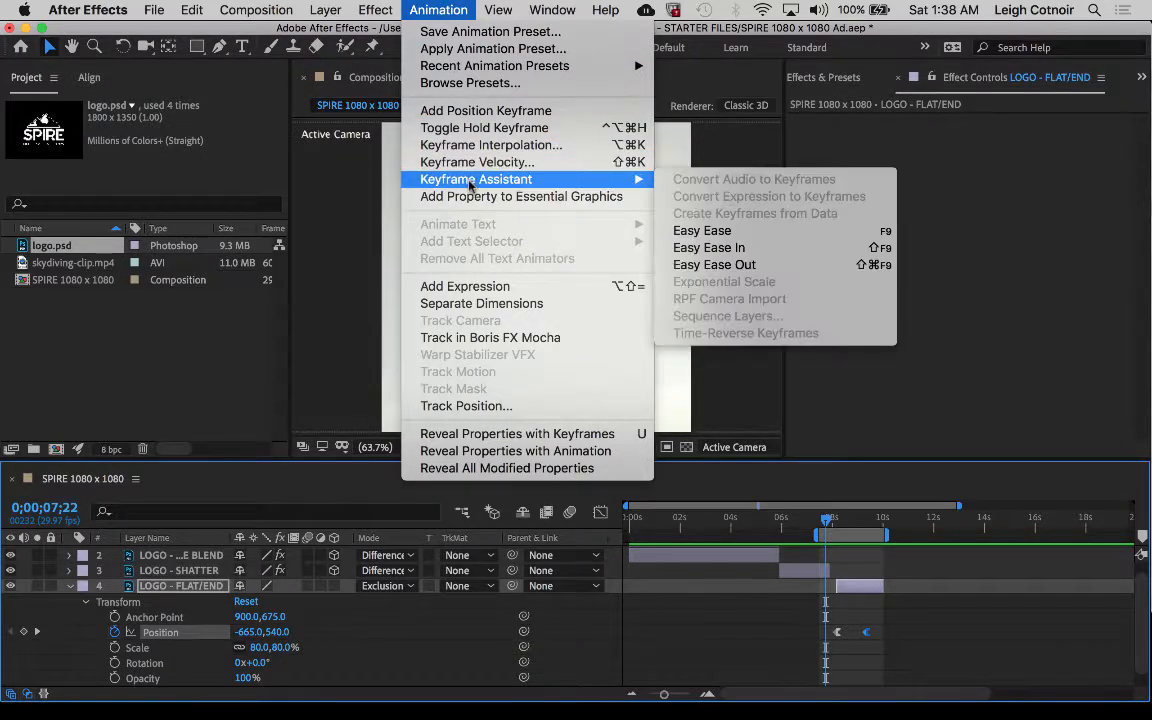
{"action": "left_click", "coordinate": [740, 254]}
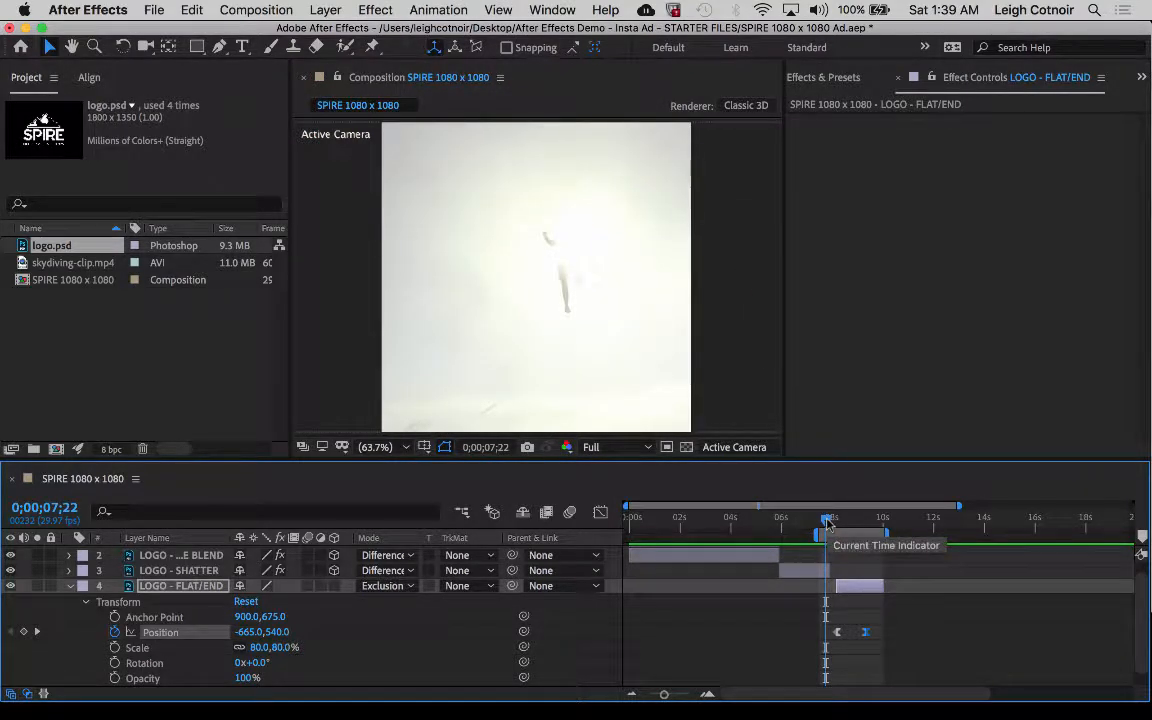
{"action": "key", "text": "space"}
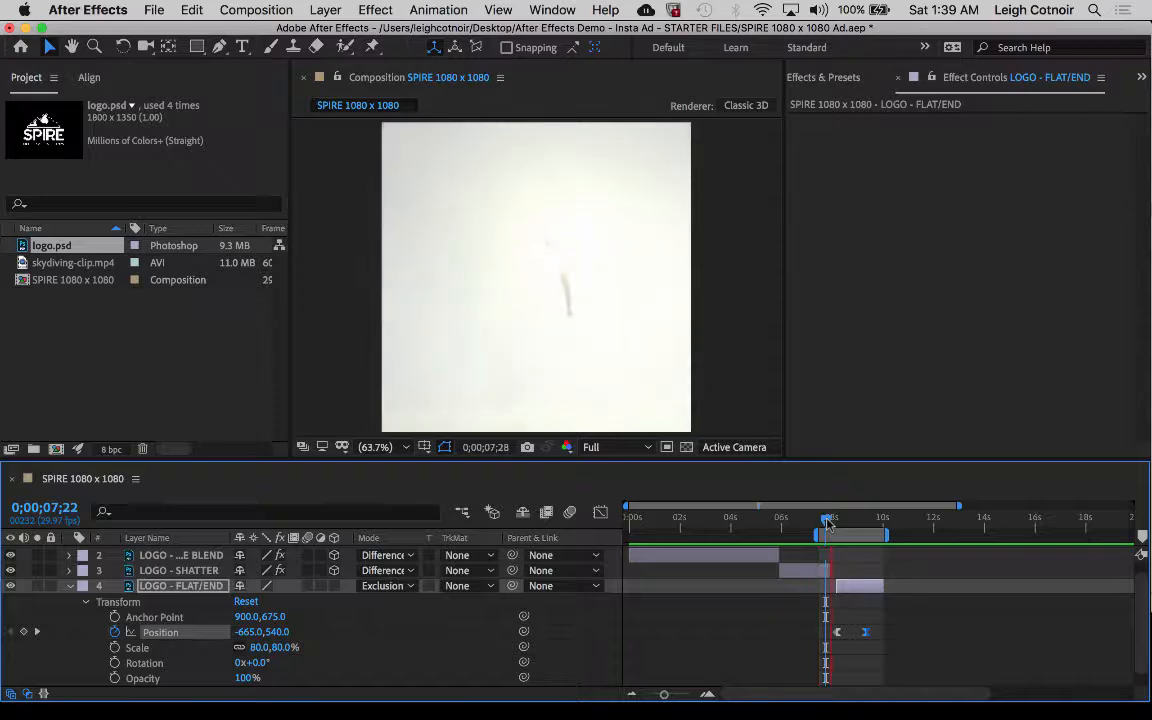
{"action": "key", "text": "space"}
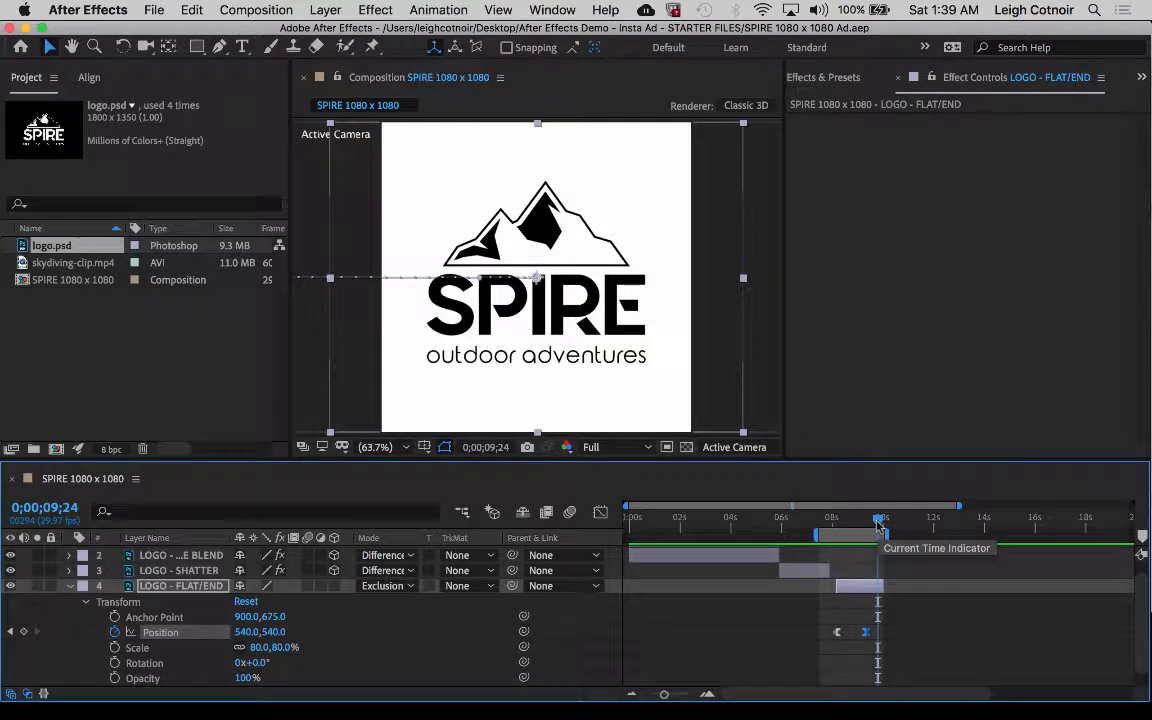
{"action": "left_click_drag", "start_coordinate": [877, 517], "coordinate": [851, 520]}
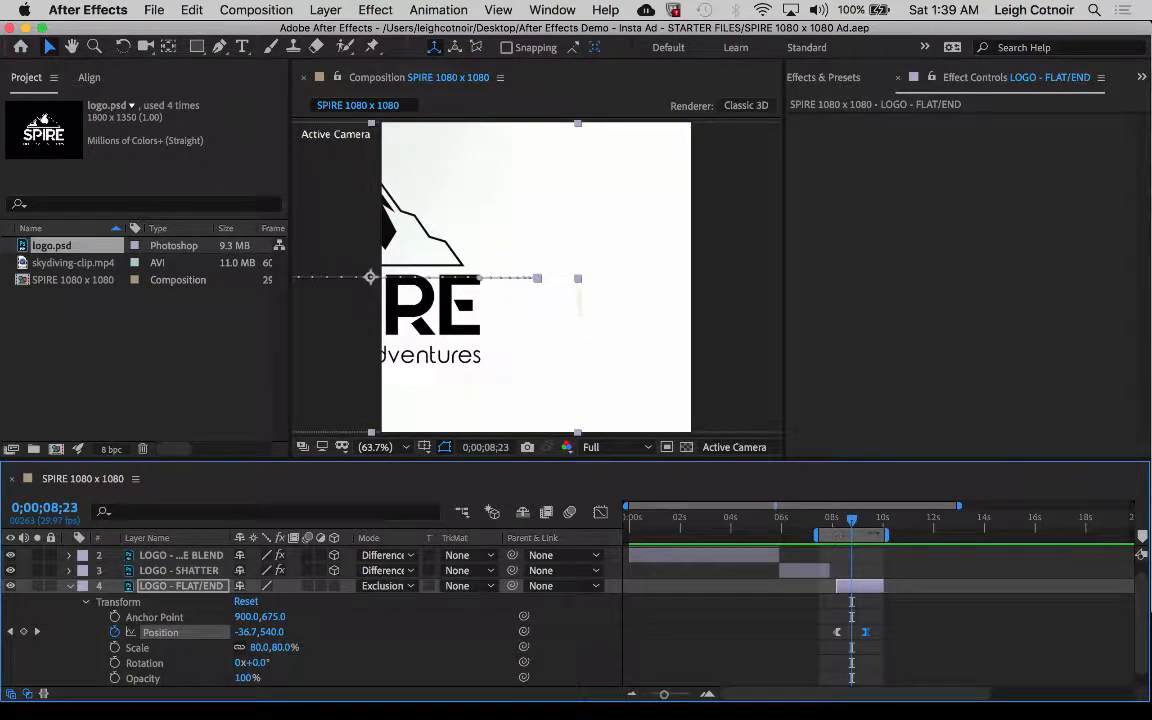
Extend the work area back to the start of the composition, keeping its end at 10 seconds, and save the project
{"action": "left_click_drag", "start_coordinate": [815, 535], "coordinate": [627, 535]}
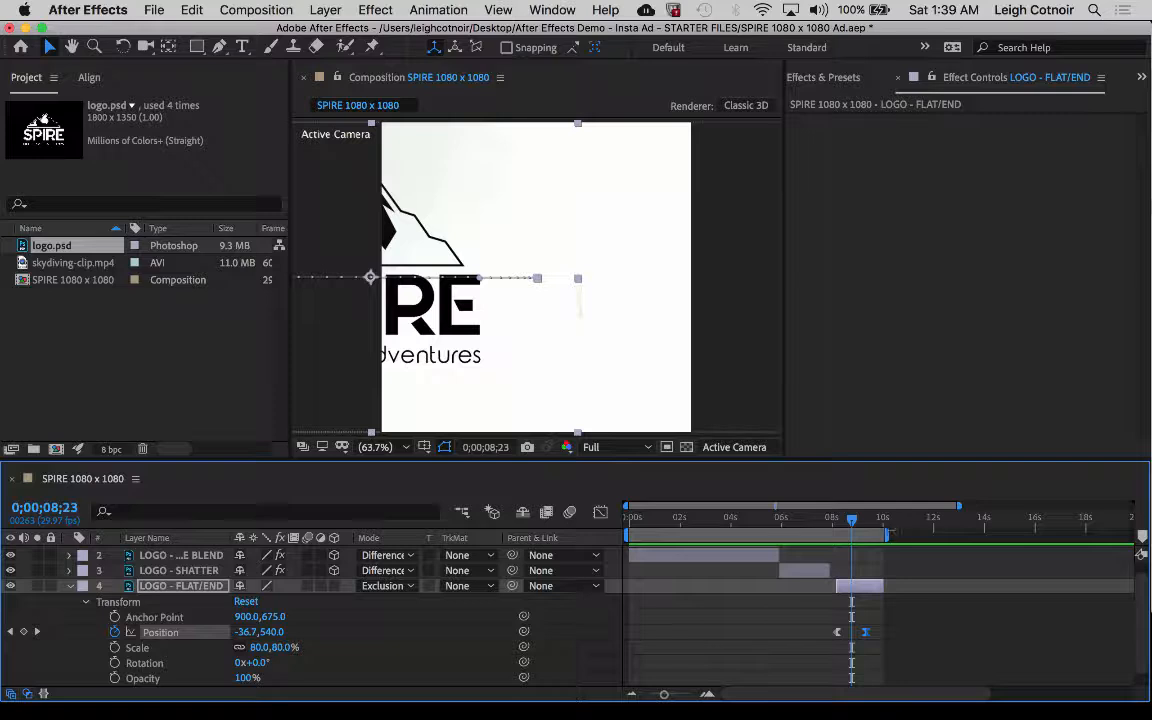
{"action": "left_click", "coordinate": [883, 520]}
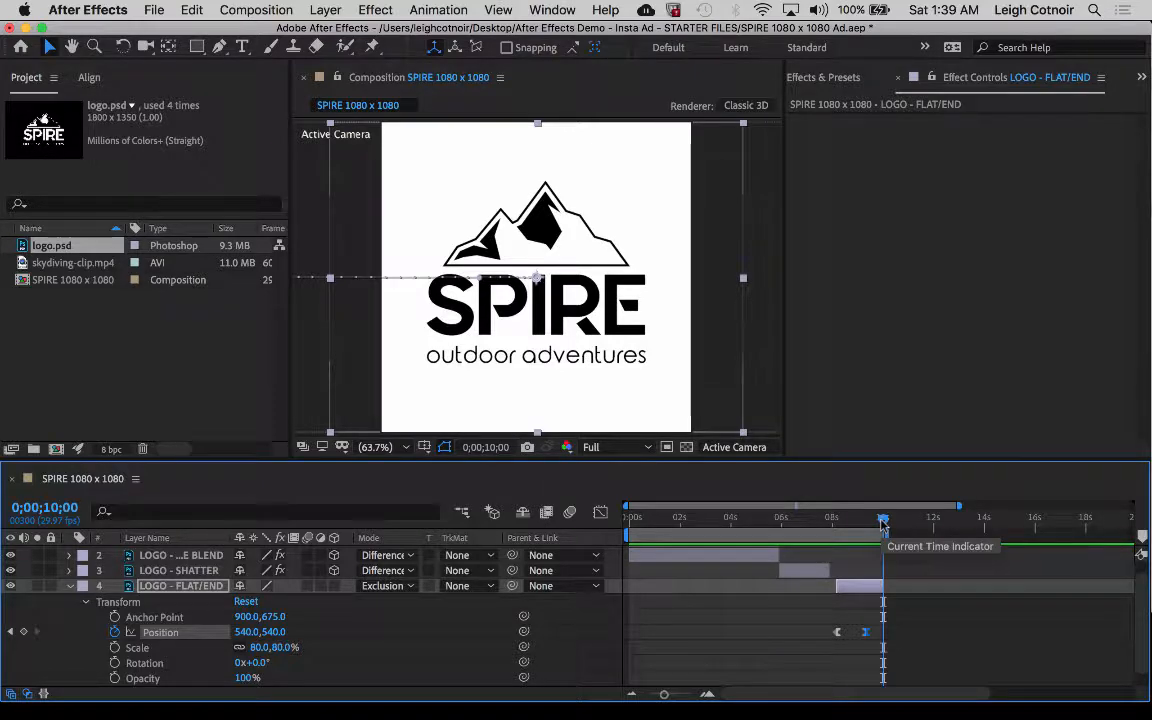
{"action": "key", "text": "super+s"}
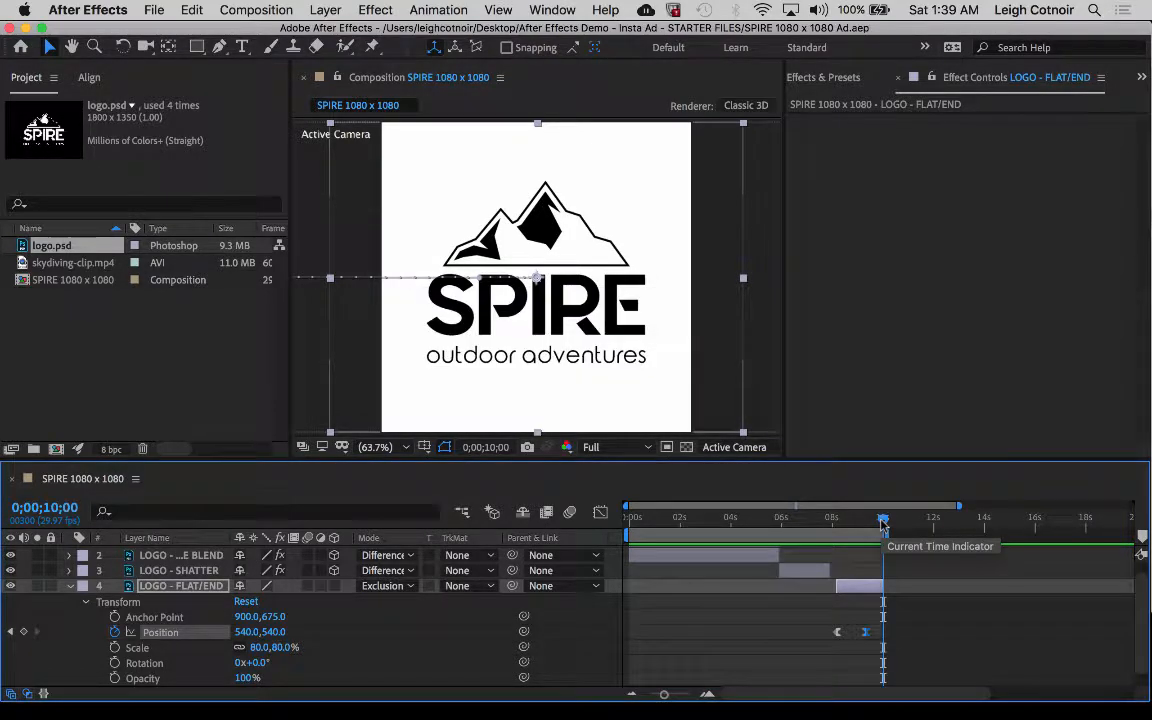
Extend the LOGO - FLAT/END layer's start to just before LOGO - SHATTER ends and move its first Position keyframe slightly earlier
{"action": "key", "text": "space"}
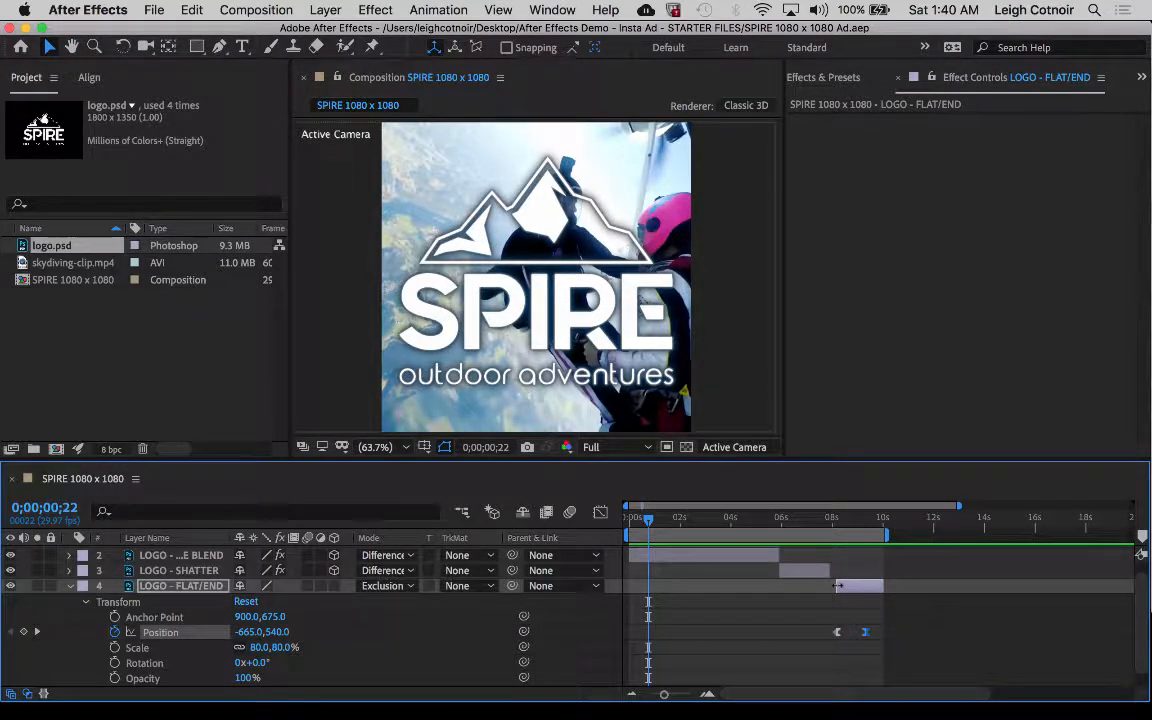
{"action": "left_click_drag", "start_coordinate": [838, 586], "coordinate": [826, 586]}
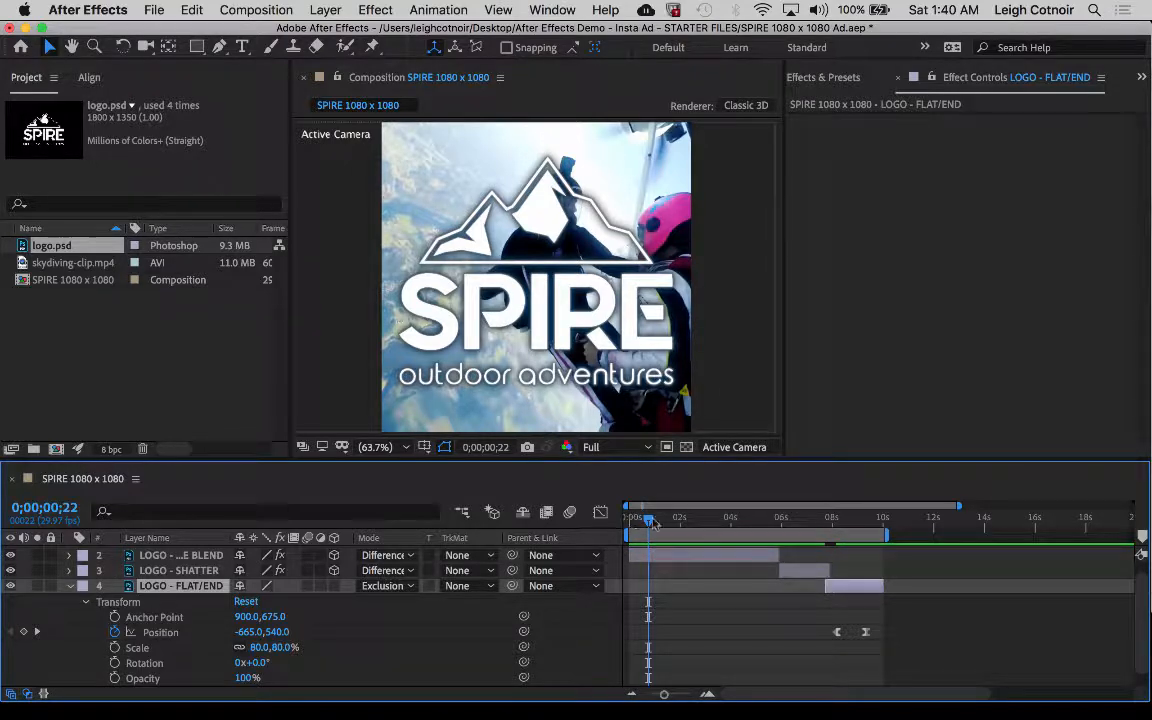
{"action": "left_click_drag", "start_coordinate": [650, 520], "coordinate": [835, 546]}
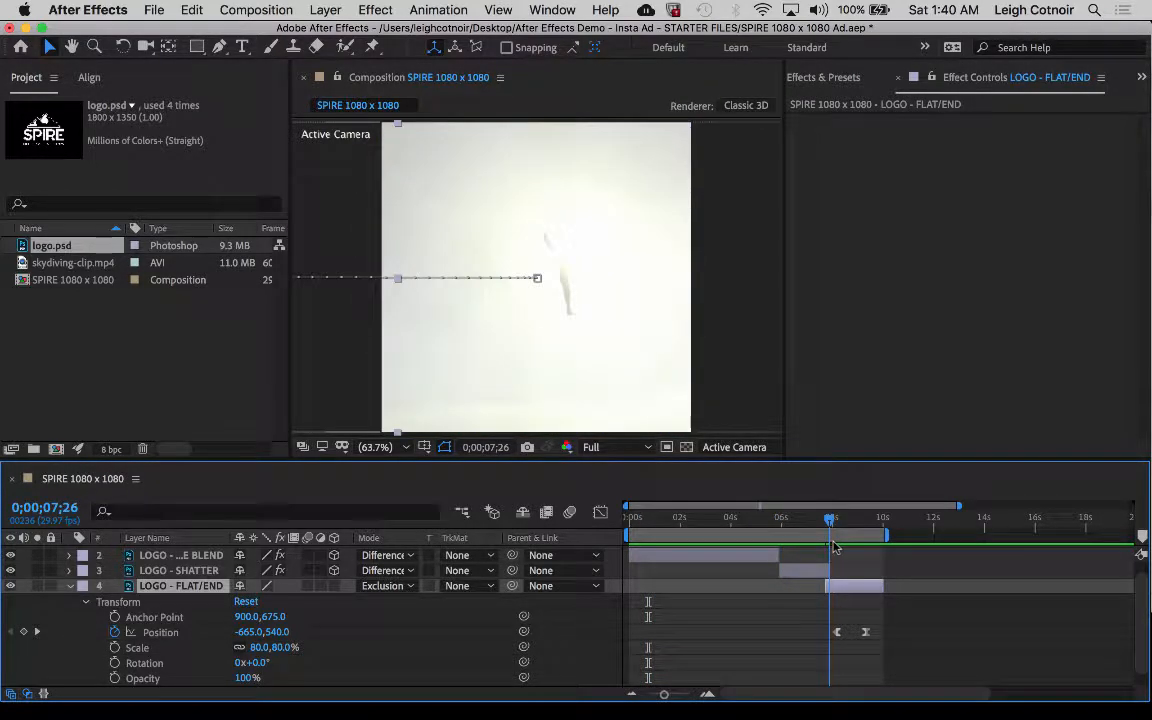
{"action": "left_click", "coordinate": [835, 633]}
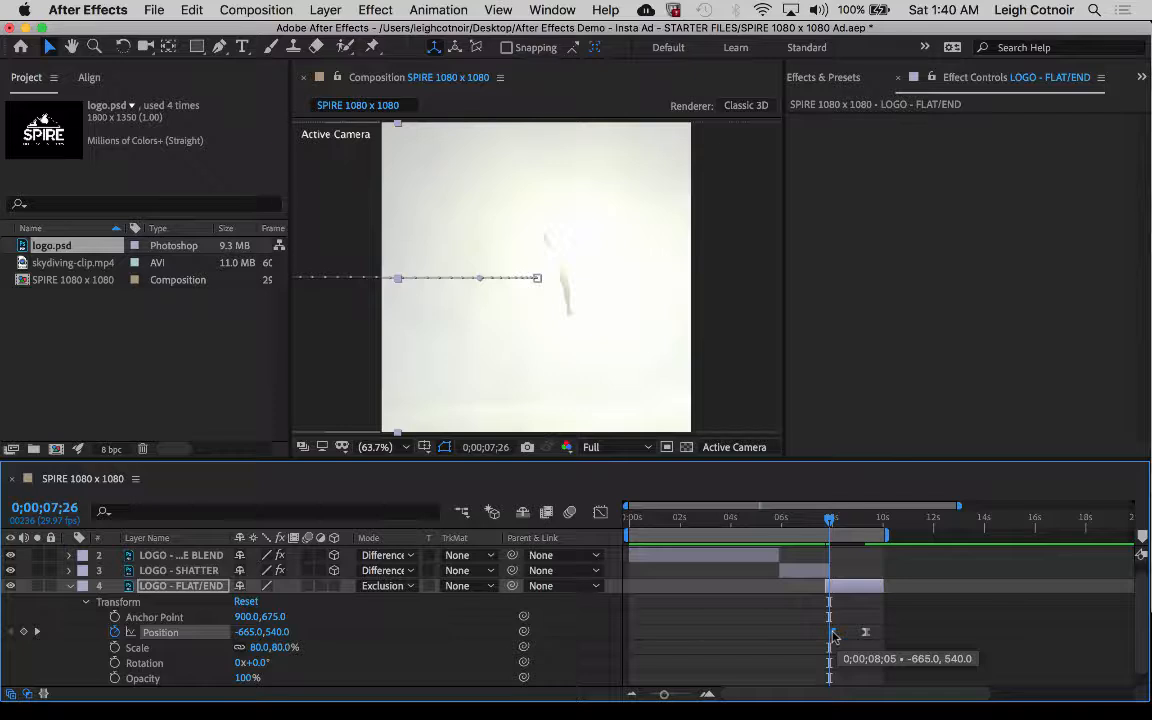
{"action": "left_click_drag", "start_coordinate": [829, 520], "coordinate": [813, 523]}
{"action": "key", "text": "space"}
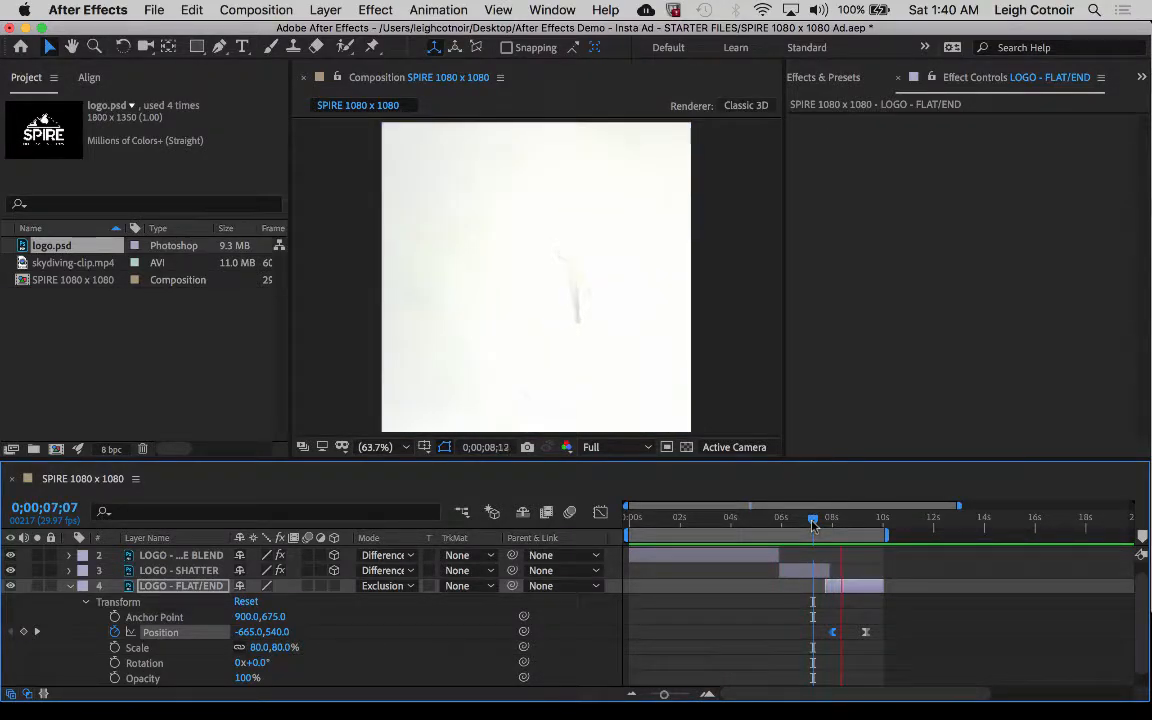
{"action": "key", "text": "space"}
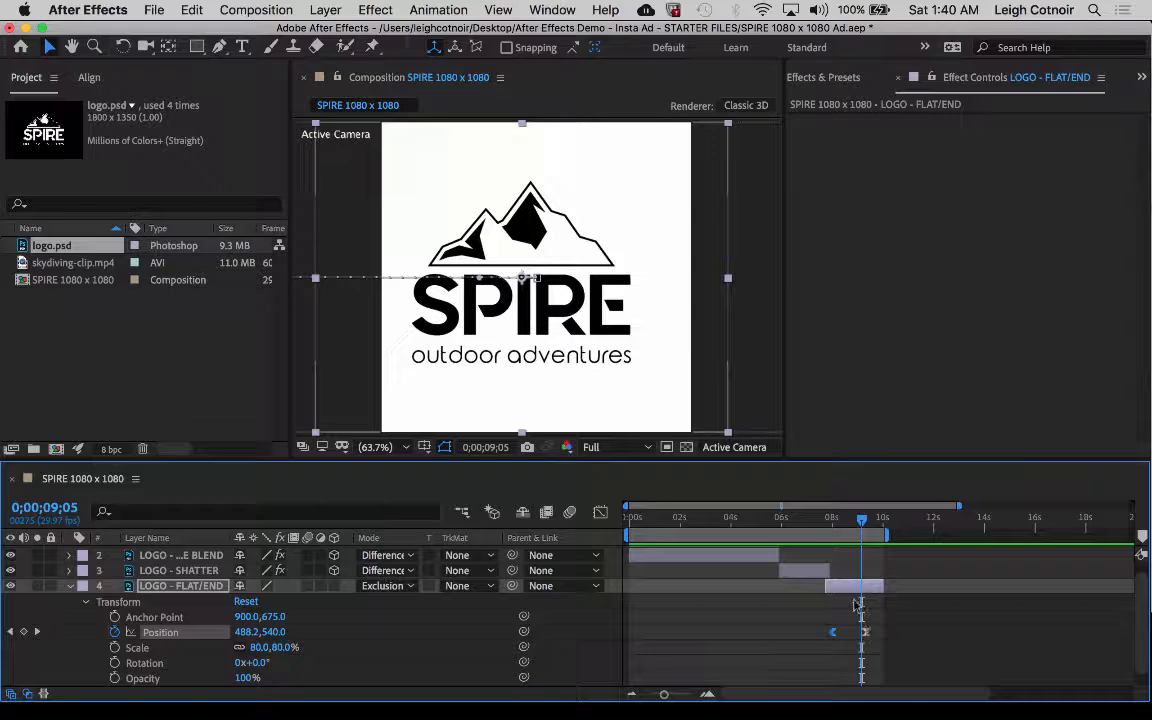
Shift the LOGO - FLAT/END layer and its keyframes earlier to overlap LOGO - SHATTER, keep its end at 10 seconds, and preview the timing
{"action": "left_click", "coordinate": [848, 590]}
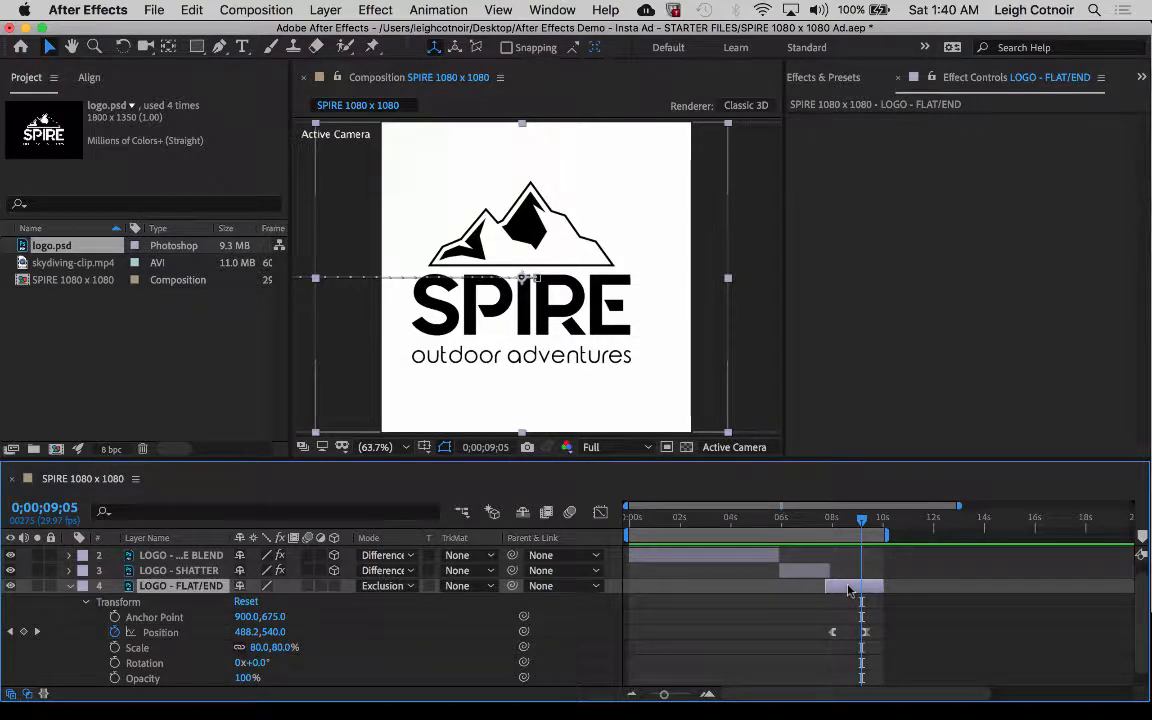
{"action": "left_click_drag", "start_coordinate": [848, 590], "coordinate": [885, 586]}
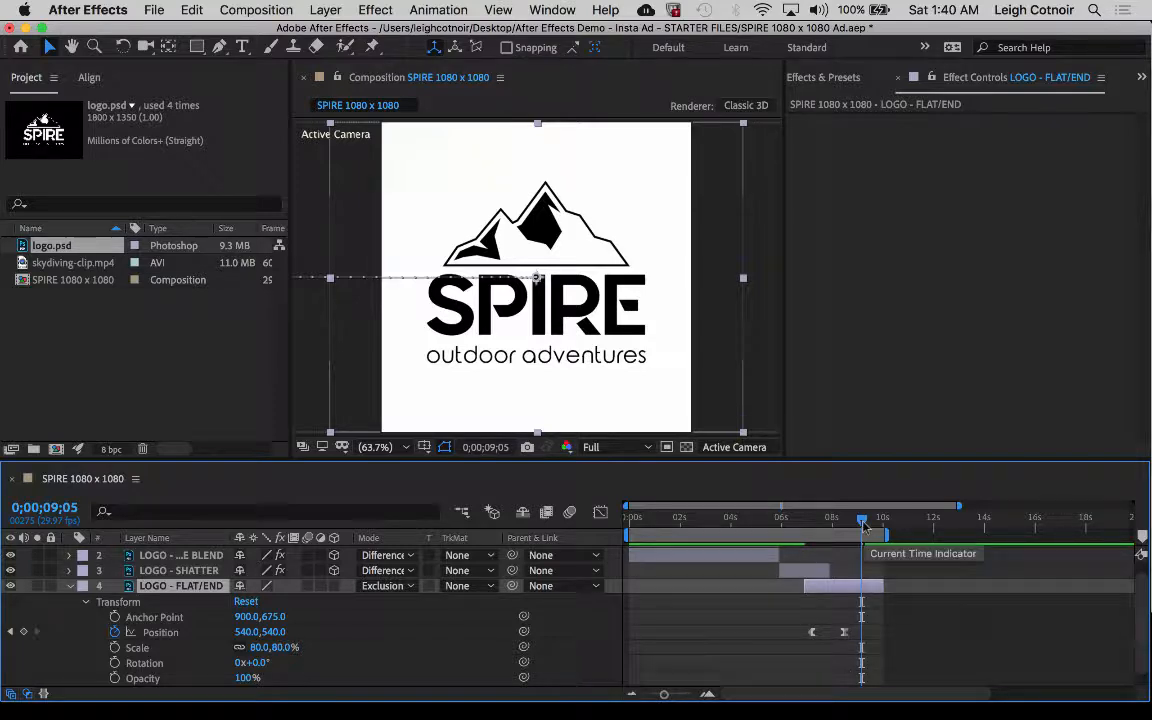
{"action": "left_click_drag", "start_coordinate": [863, 521], "coordinate": [792, 524]}
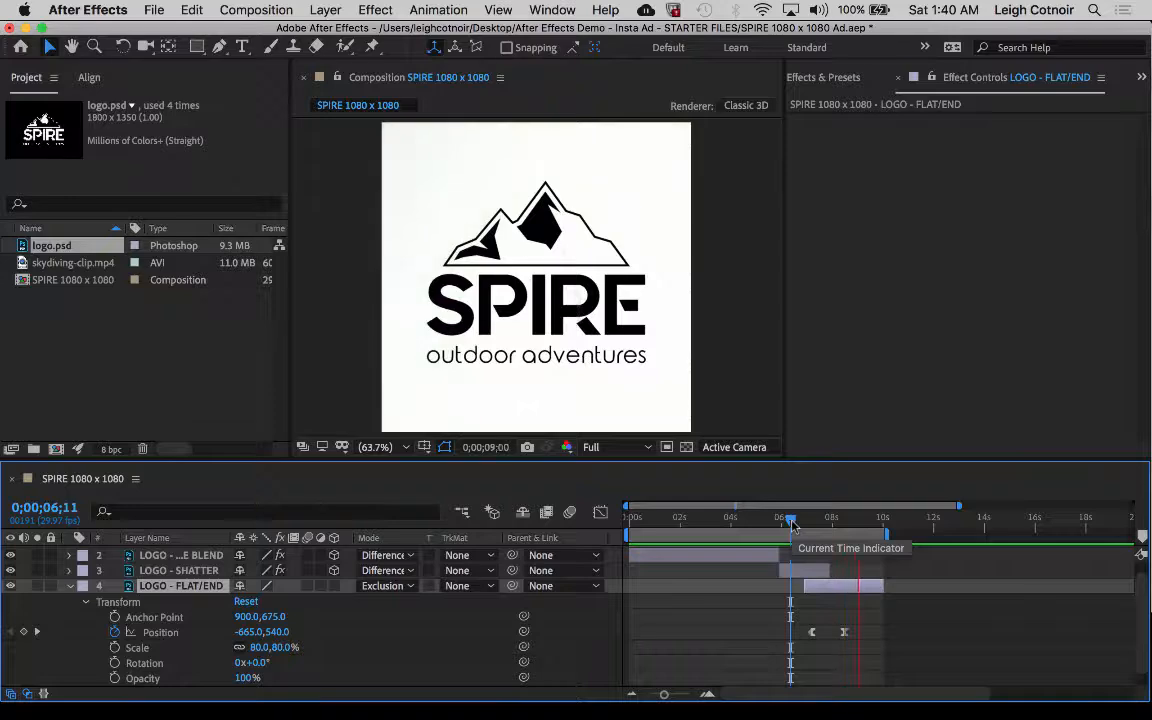
{"action": "left_click_drag", "start_coordinate": [790, 524], "coordinate": [858, 533]}
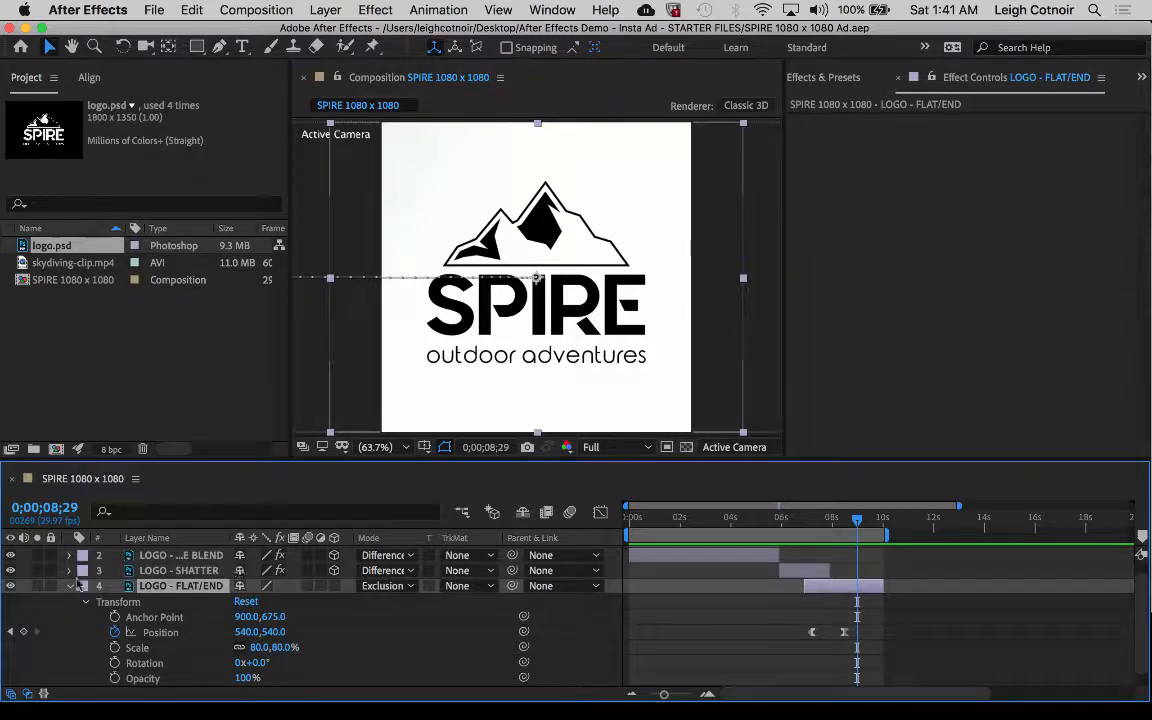
{"action": "left_click", "coordinate": [70, 585]}
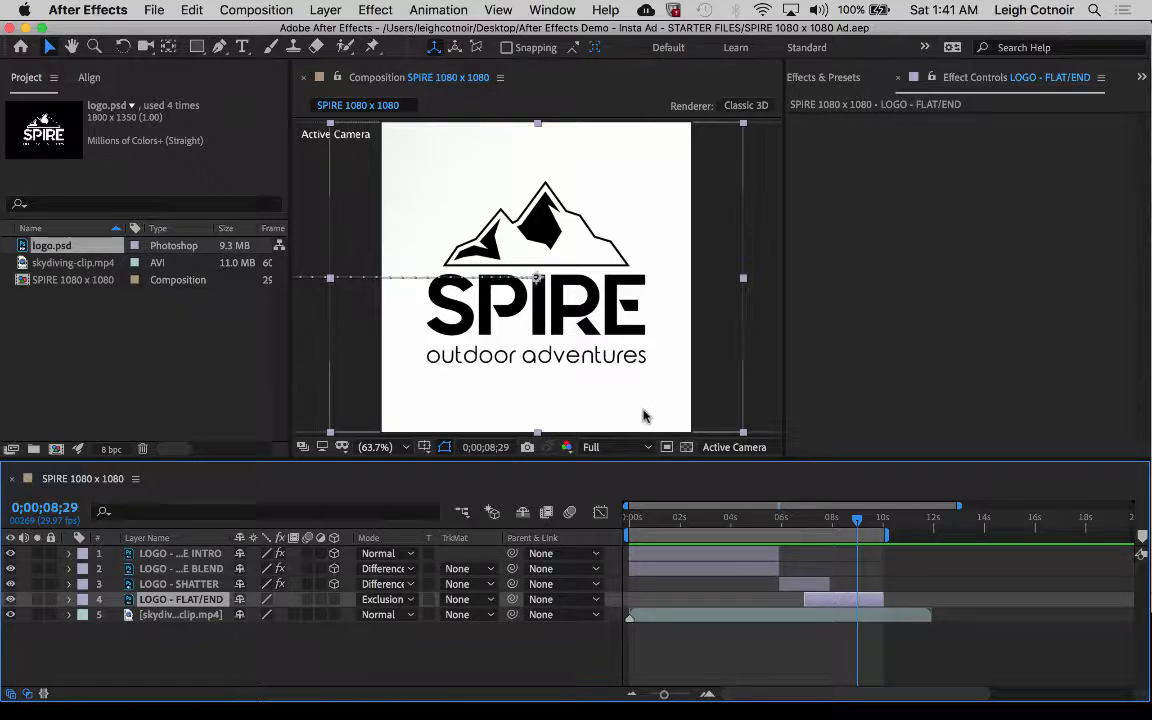
{"action": "left_click", "coordinate": [600, 450]}
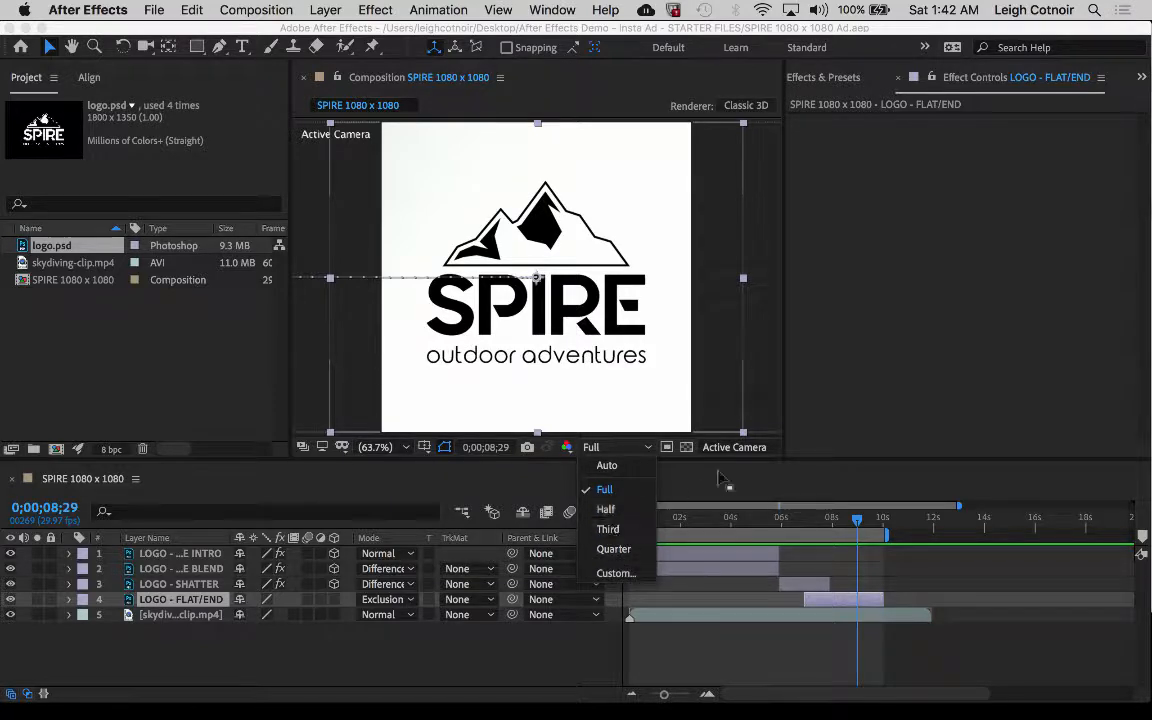
{"action": "left_click", "coordinate": [689, 489]}
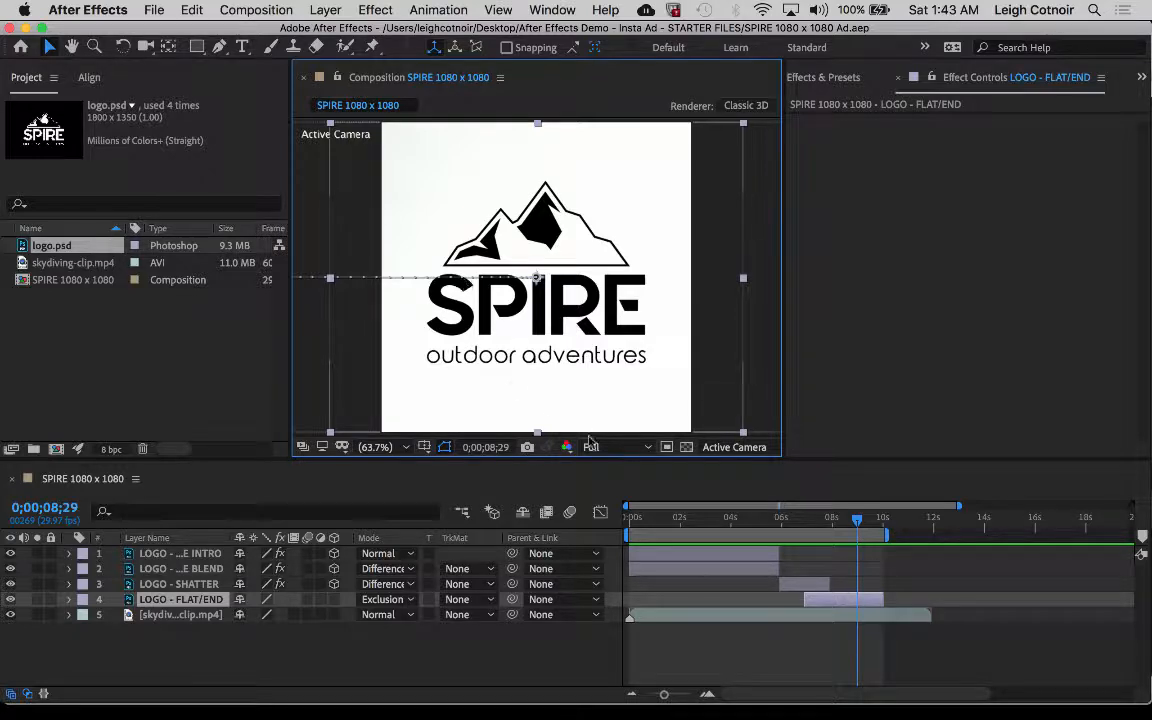
{"action": "left_click", "coordinate": [610, 449]}
{"action": "left_click", "coordinate": [610, 449]}
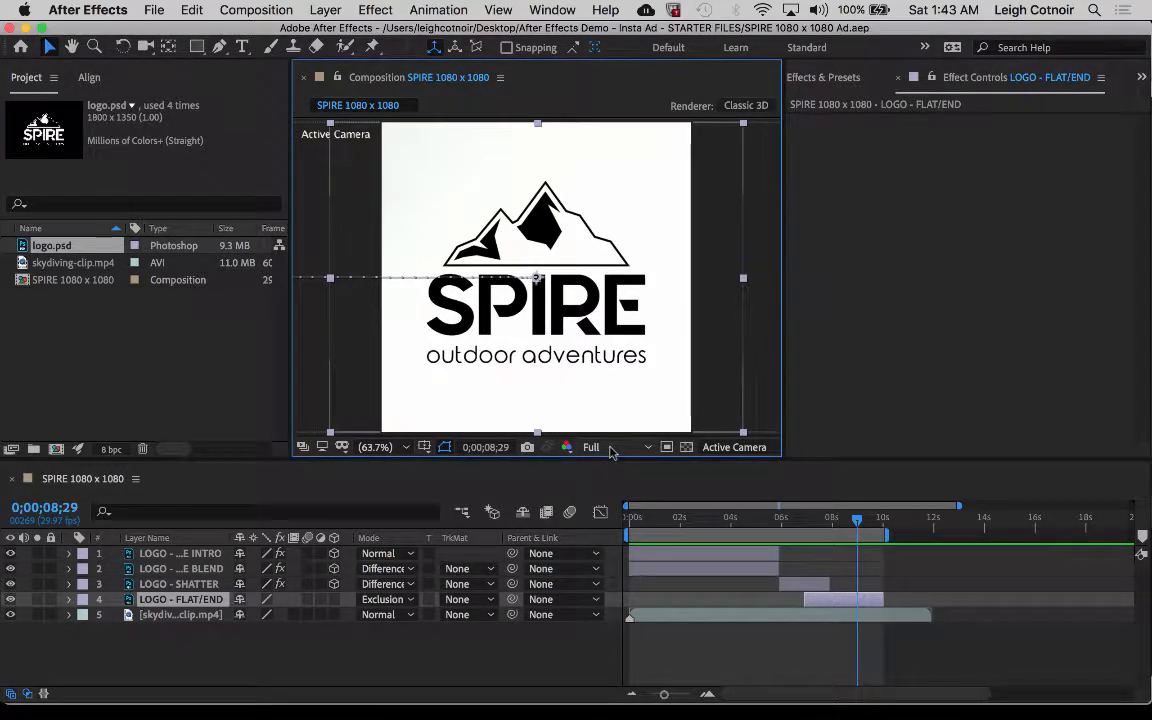
Add the SPIRE 1080 x 1080 composition to the render queue with the Best Settings render template
{"action": "left_click", "coordinate": [258, 12]}
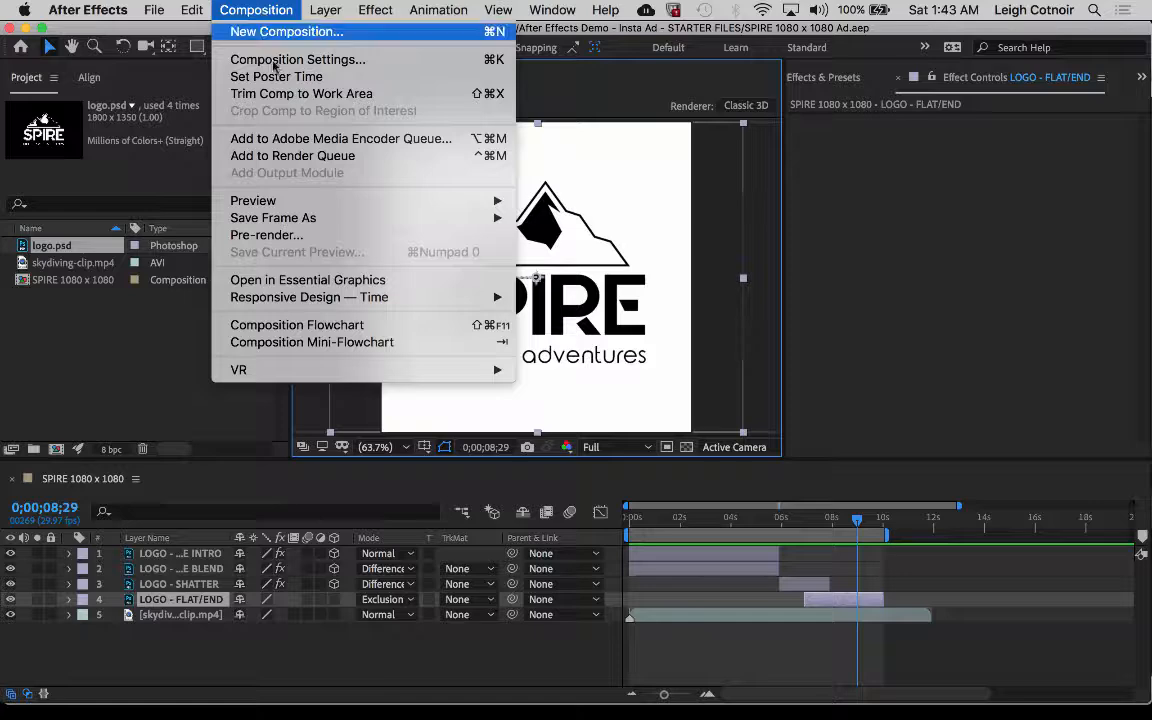
{"action": "left_click", "coordinate": [296, 156]}
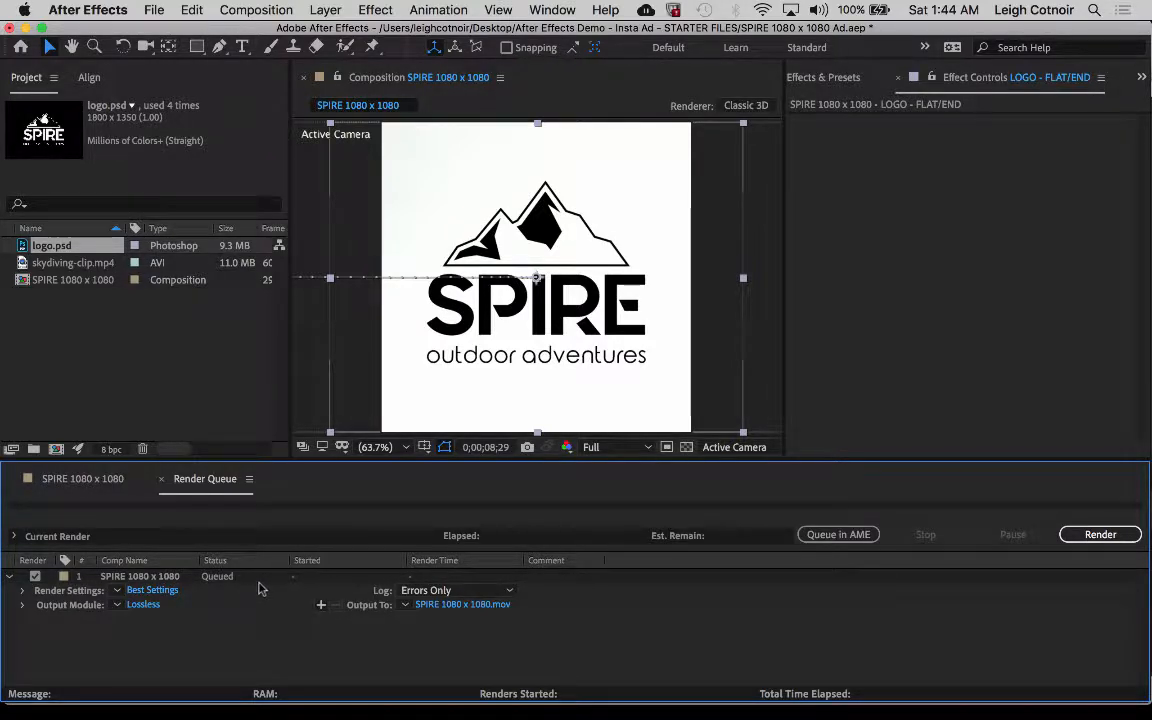
{"action": "left_click", "coordinate": [117, 595]}
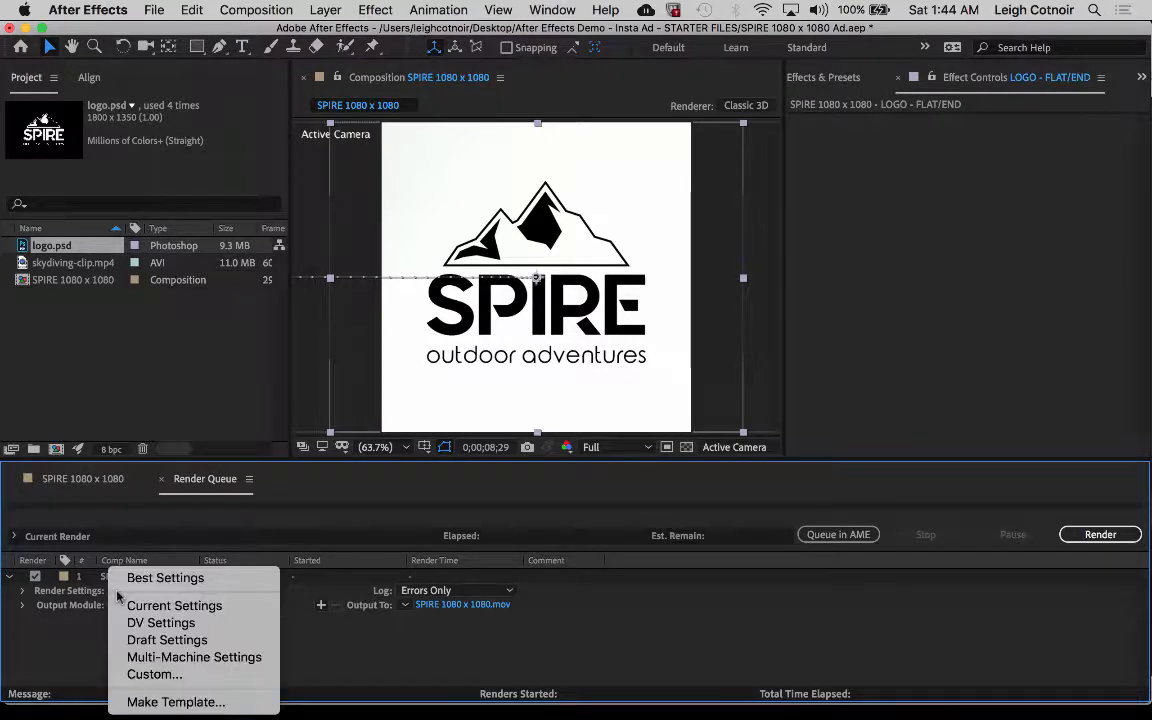
{"action": "left_click", "coordinate": [353, 659]}
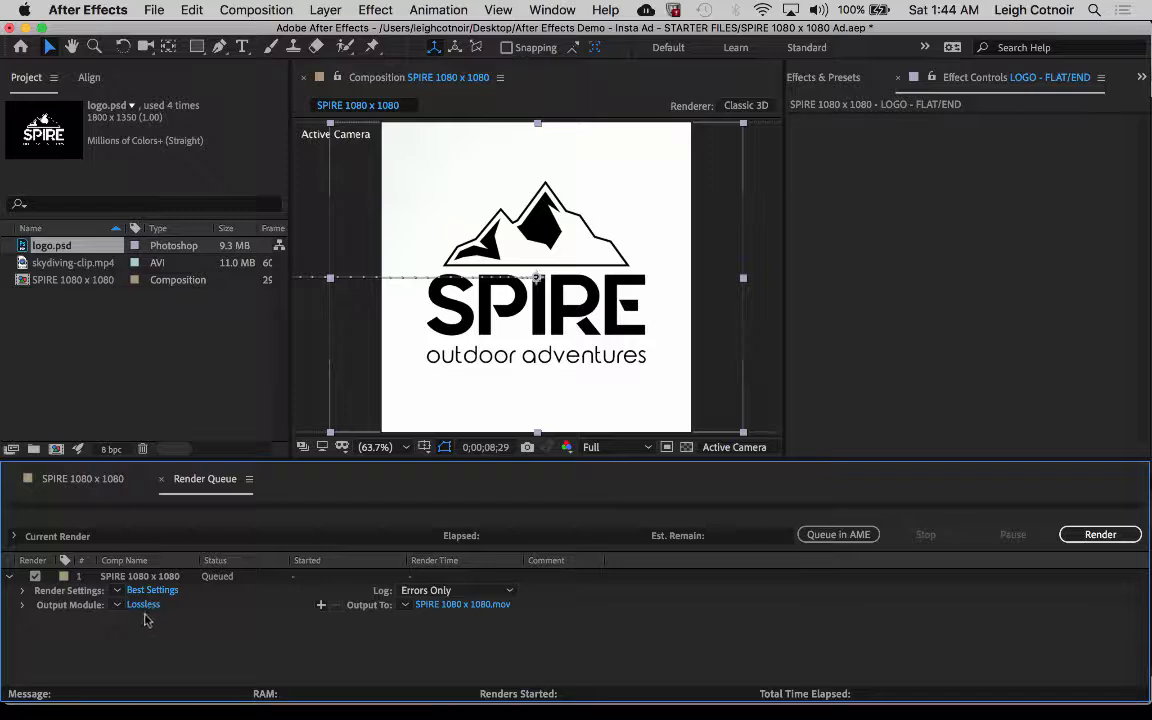
Set the movie's output location to a new folder named Renders inside the project folder, keeping the QuickTime (*.mov) format
{"action": "left_click", "coordinate": [445, 605]}
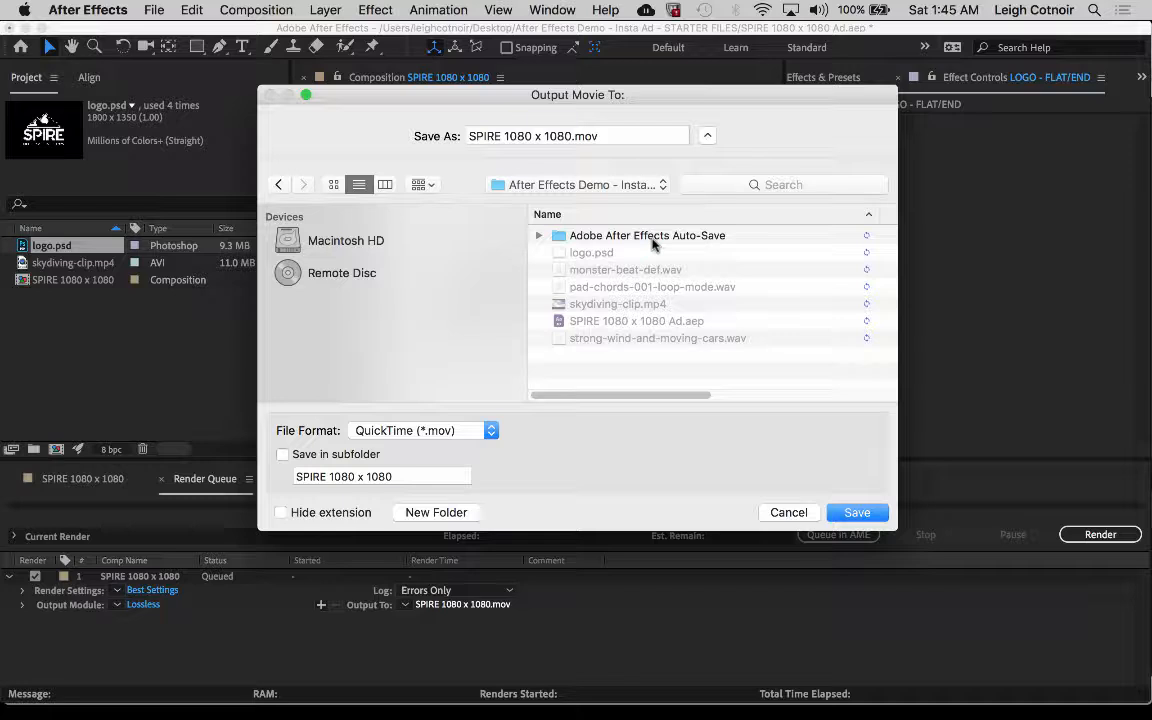
{"action": "left_click", "coordinate": [283, 455]}
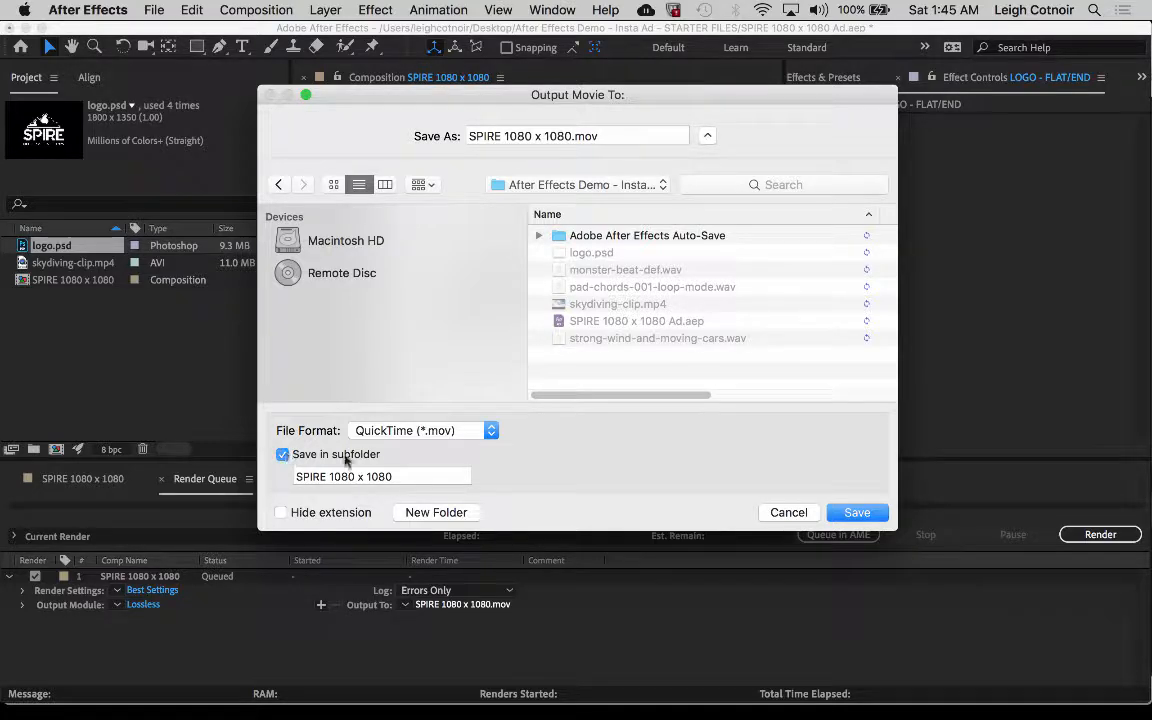
{"action": "left_click", "coordinate": [283, 455]}
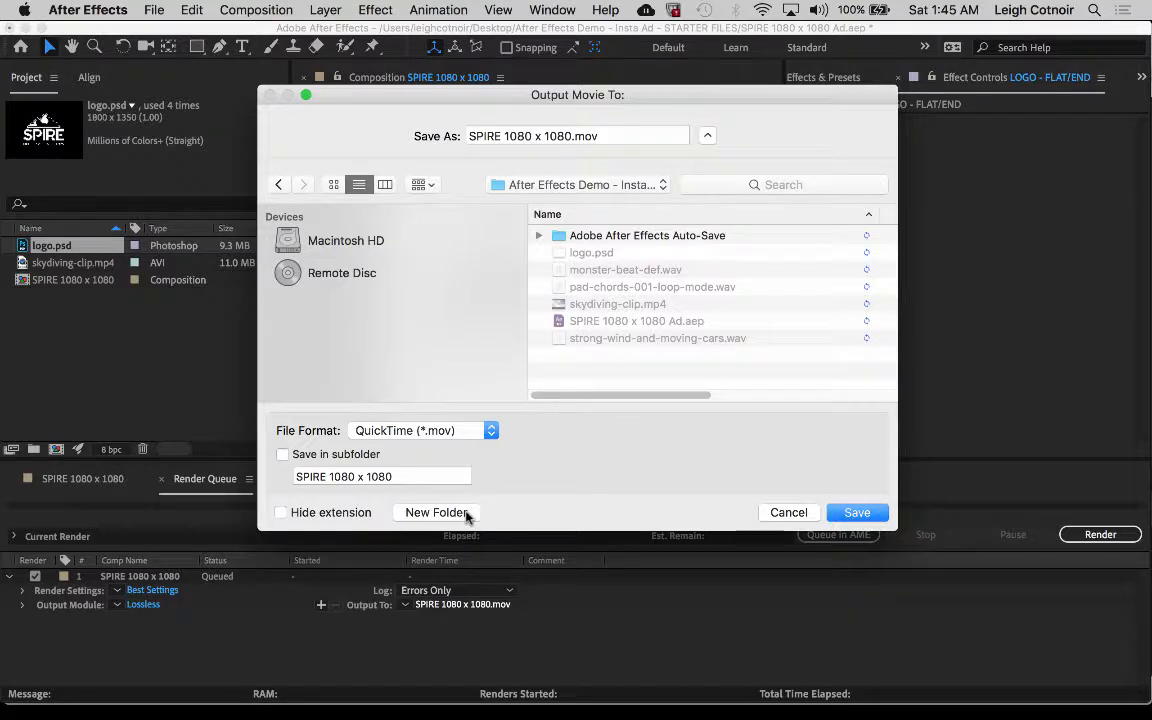
{"action": "left_click", "coordinate": [436, 512]}
{"action": "type", "text": "R"}
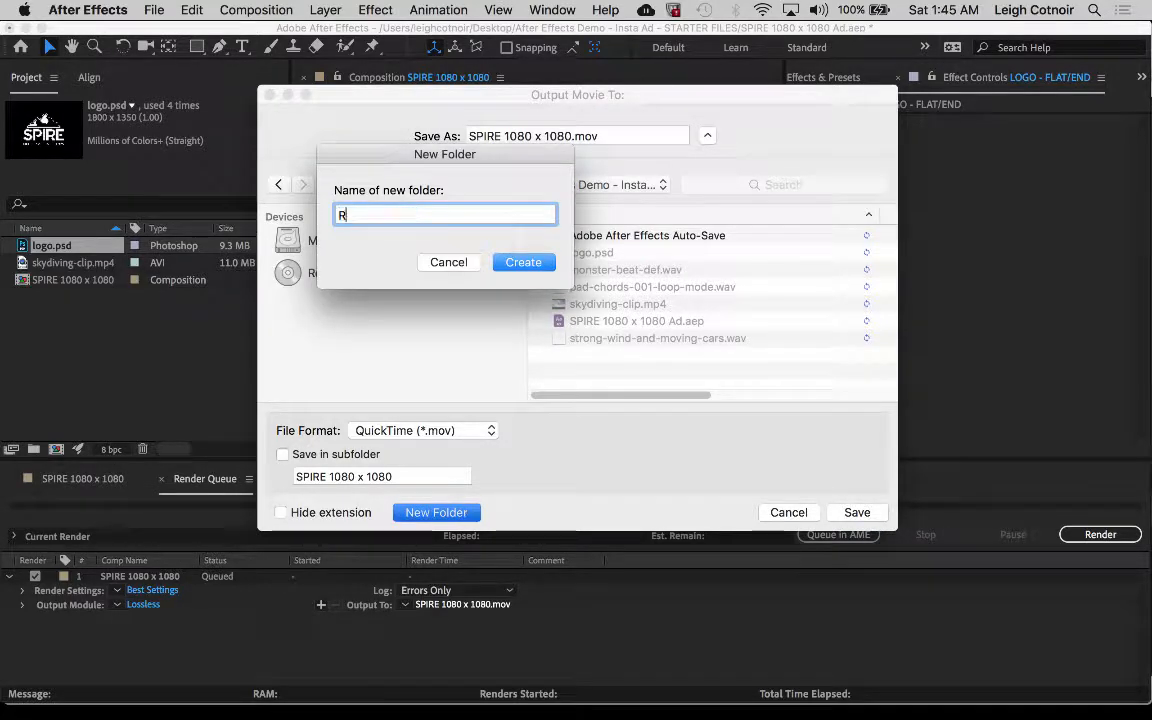
{"action": "type", "text": "enders"}
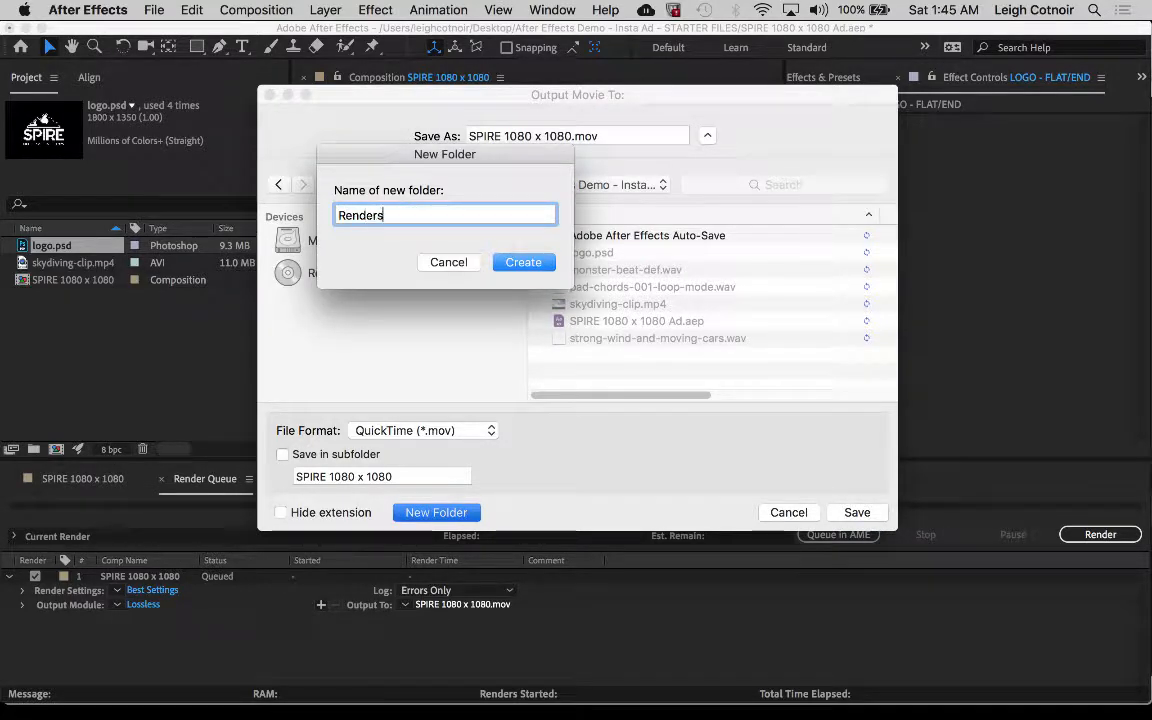
{"action": "left_click", "coordinate": [526, 263]}
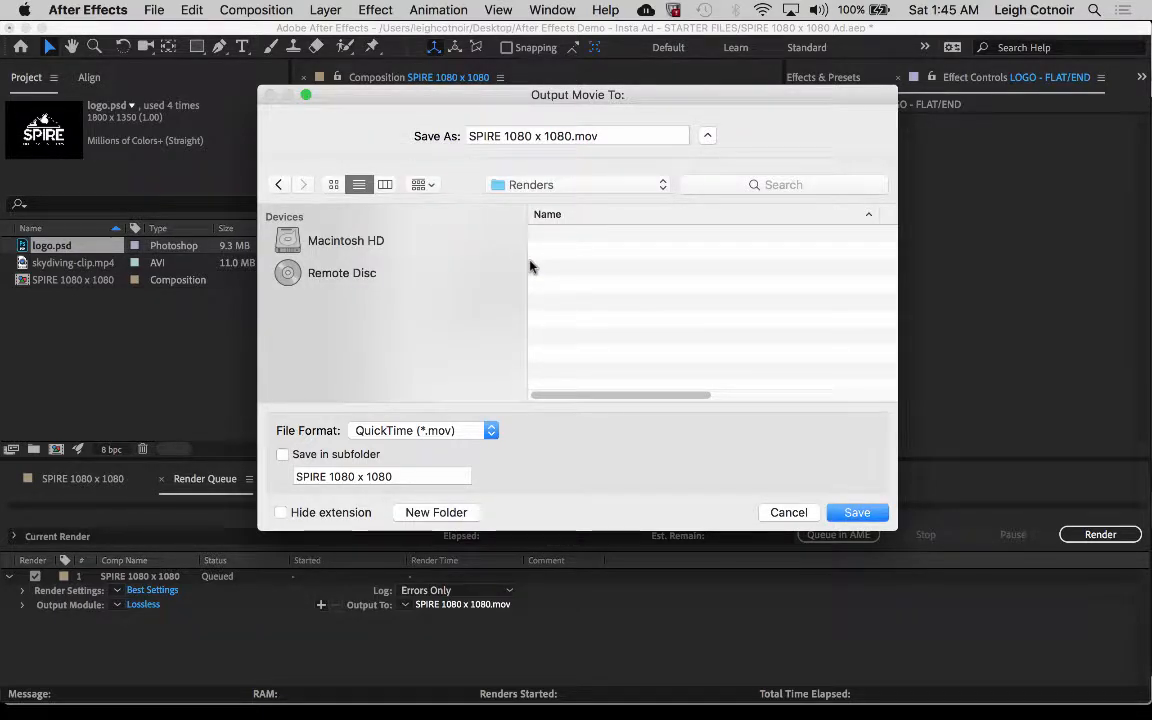
{"action": "left_click", "coordinate": [450, 434]}
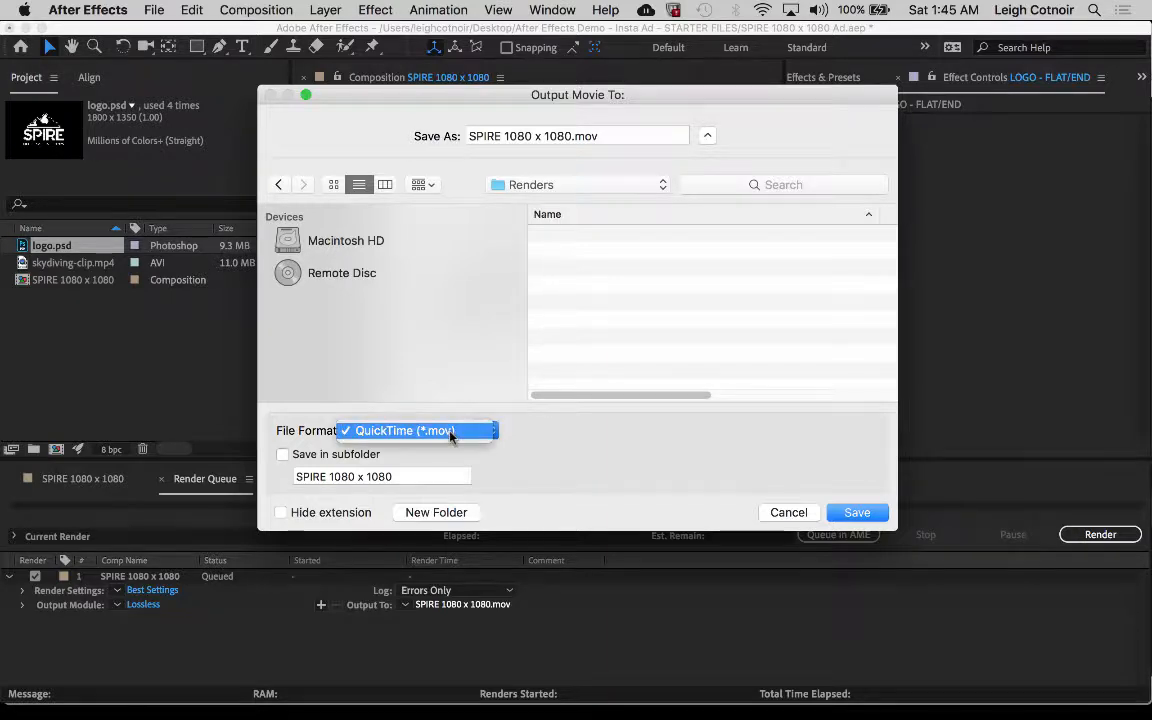
{"action": "left_click", "coordinate": [310, 431]}
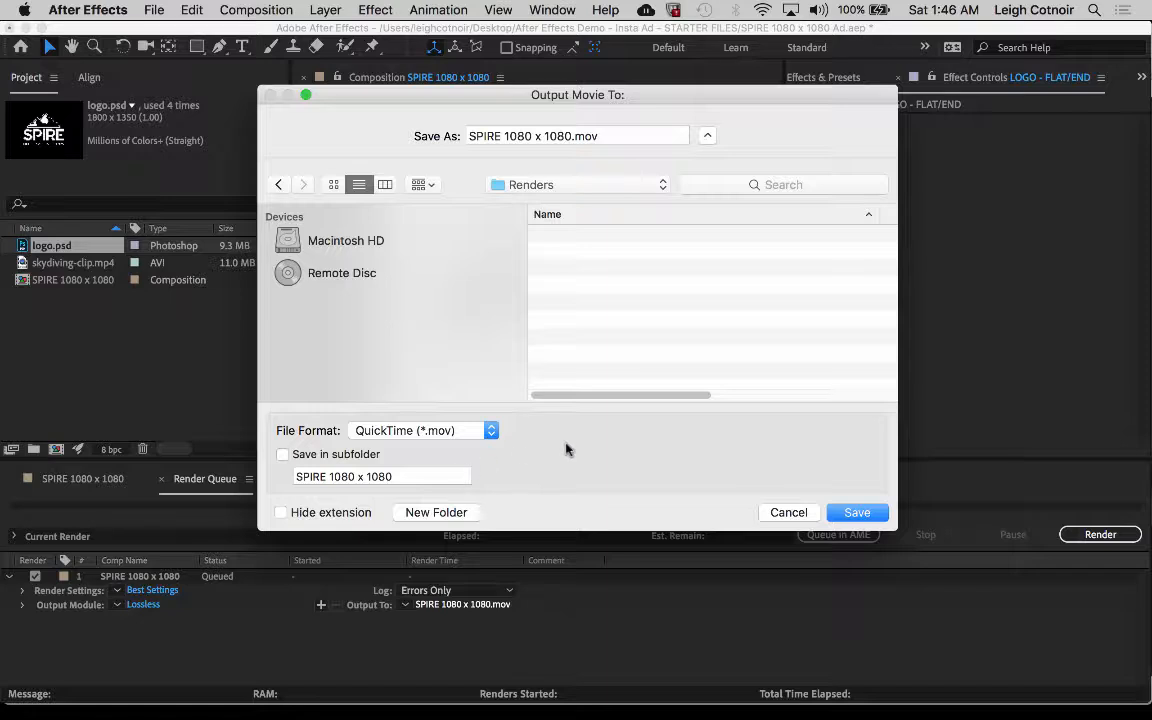
{"action": "left_click", "coordinate": [857, 512]}
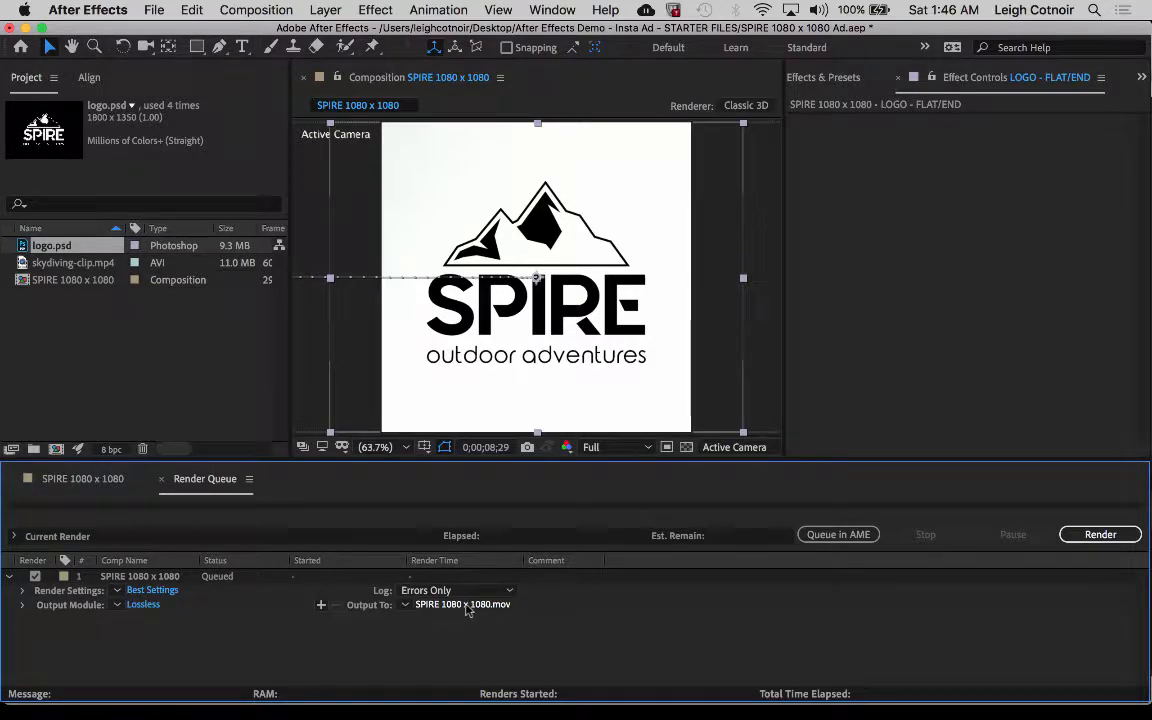
Rename the output file as SPIRE 1080 x 1080 - no audio.mov and render the queued composition
{"action": "left_click", "coordinate": [459, 606]}
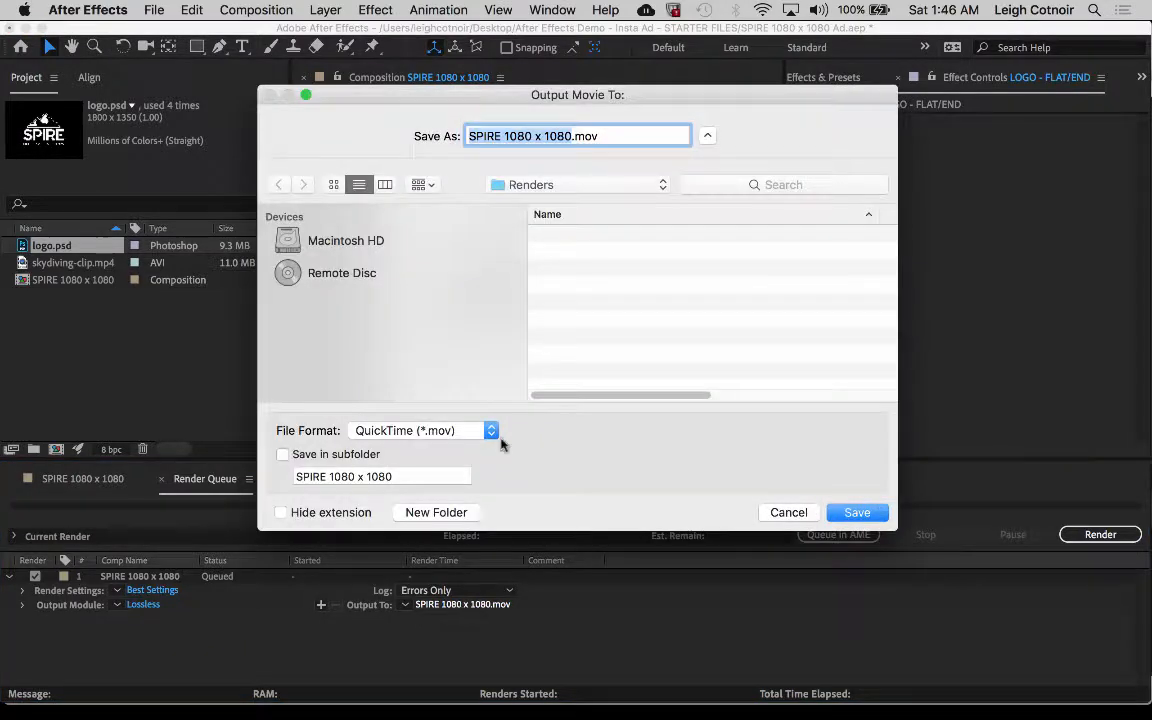
{"action": "key", "text": "Right"}
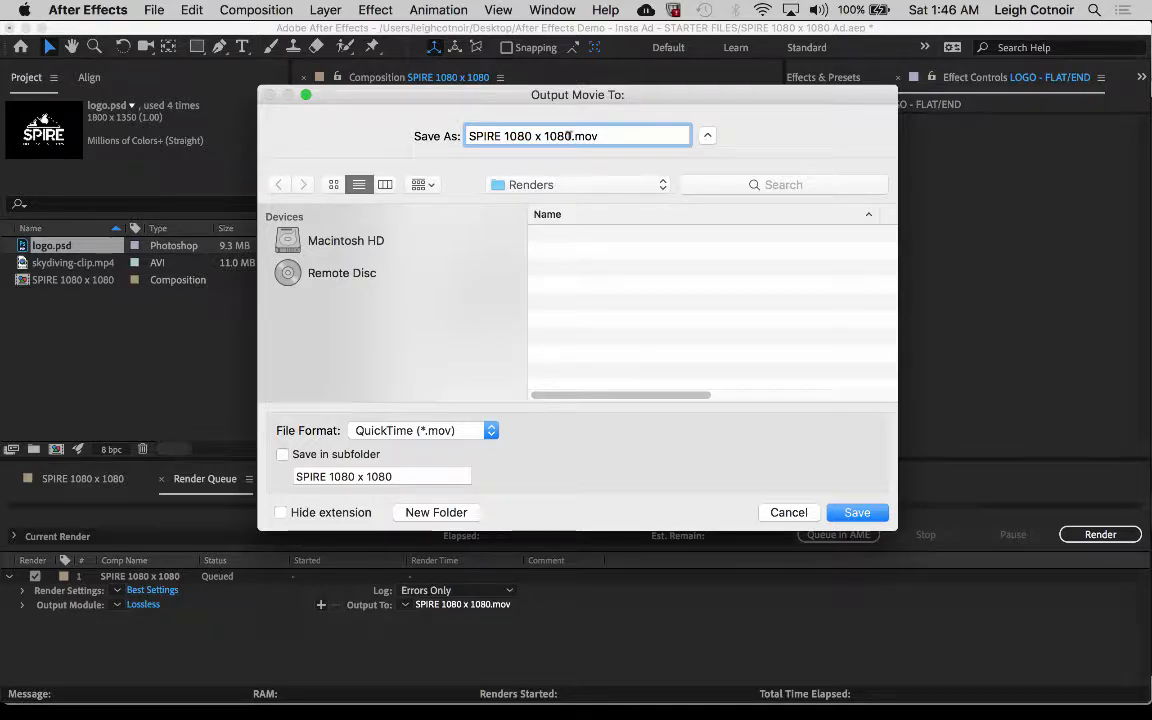
{"action": "type", "text": "- no audio"}
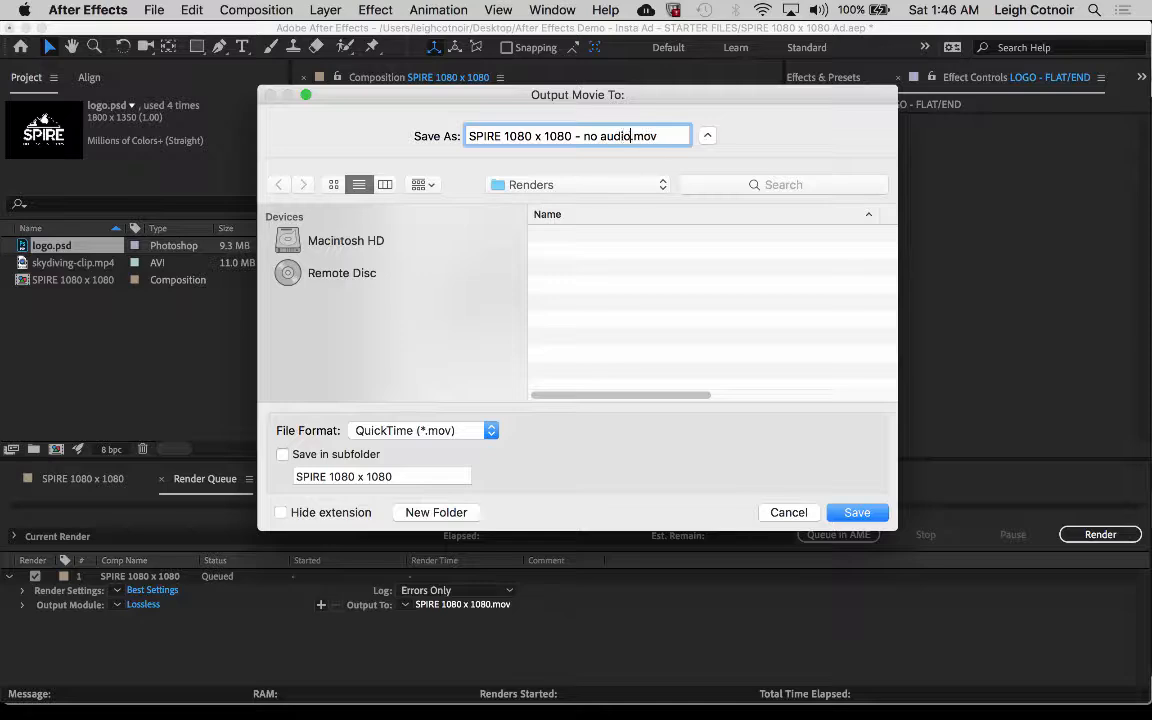
{"action": "key", "text": "Return"}
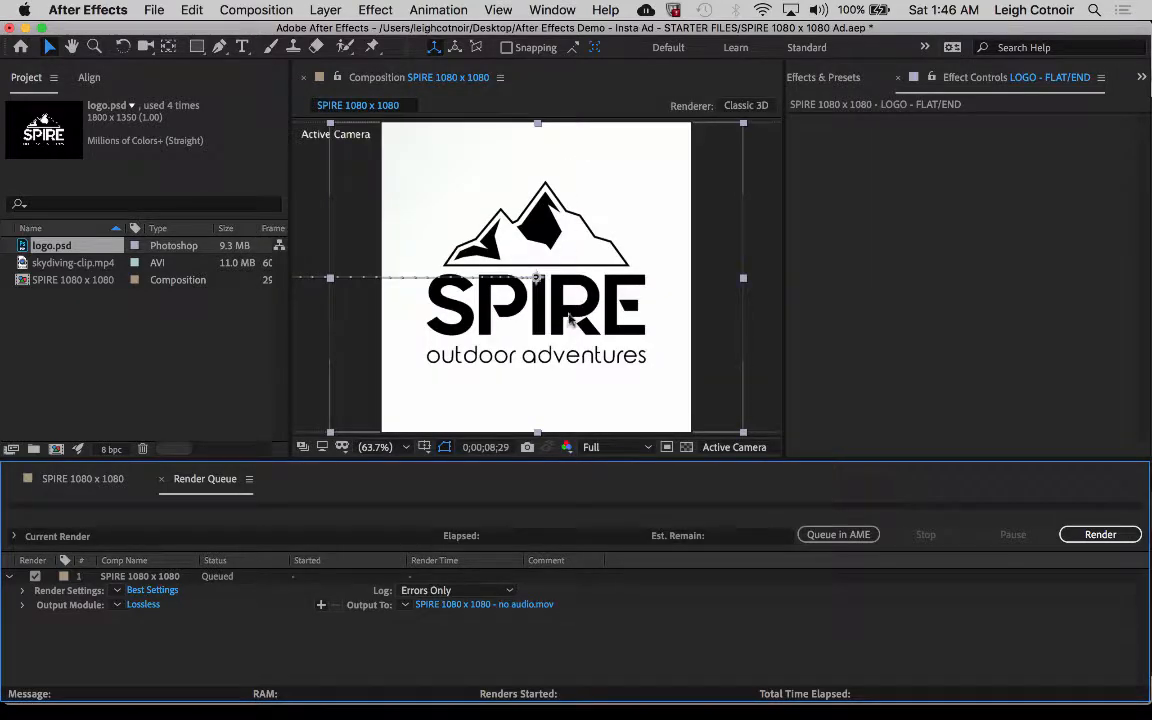
{"action": "left_click", "coordinate": [1099, 535]}
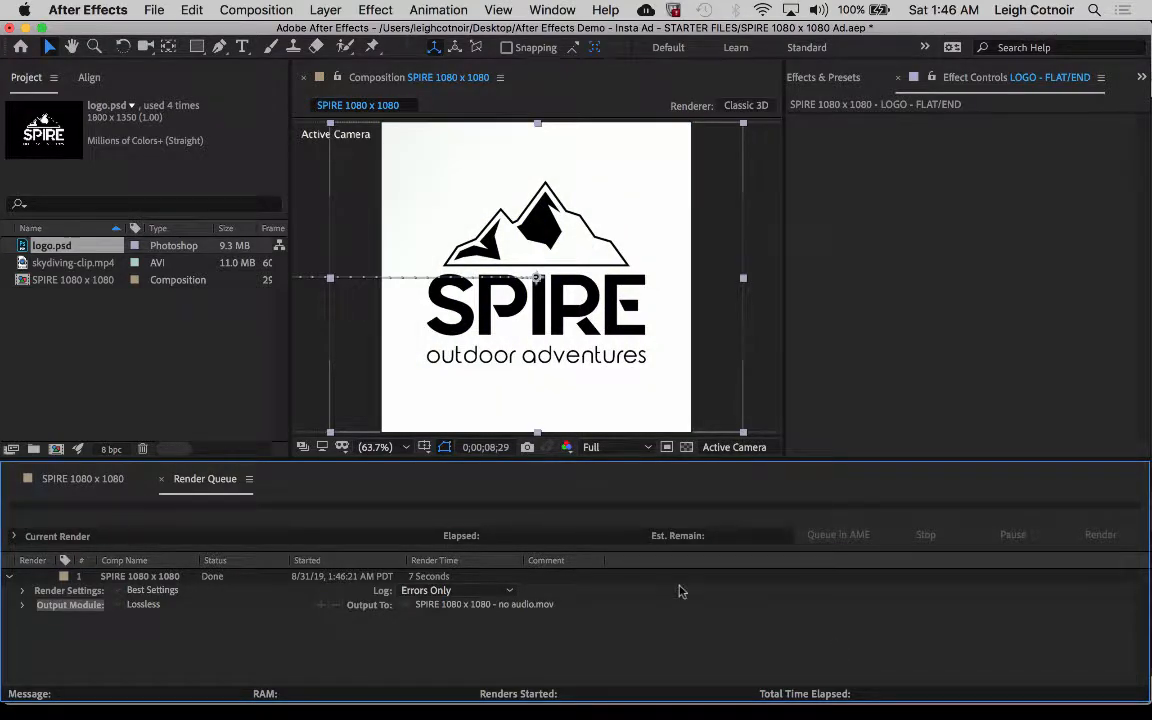
Switch to Finder, open SPIRE 1080 x 1080 - no audio.mov from the Renders folder in QuickTime Player, and play it
{"action": "mouse_move", "coordinate": [14, 85]}
{"action": "left_click", "coordinate": [35, 72]}
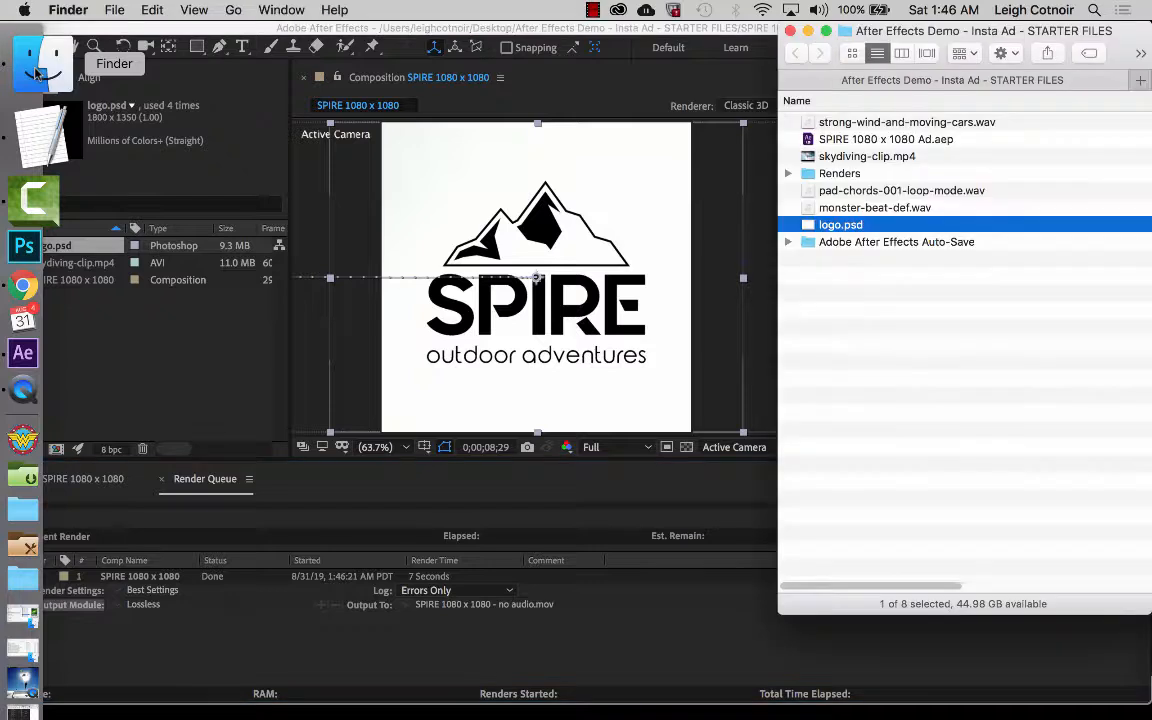
{"action": "left_click", "coordinate": [800, 174]}
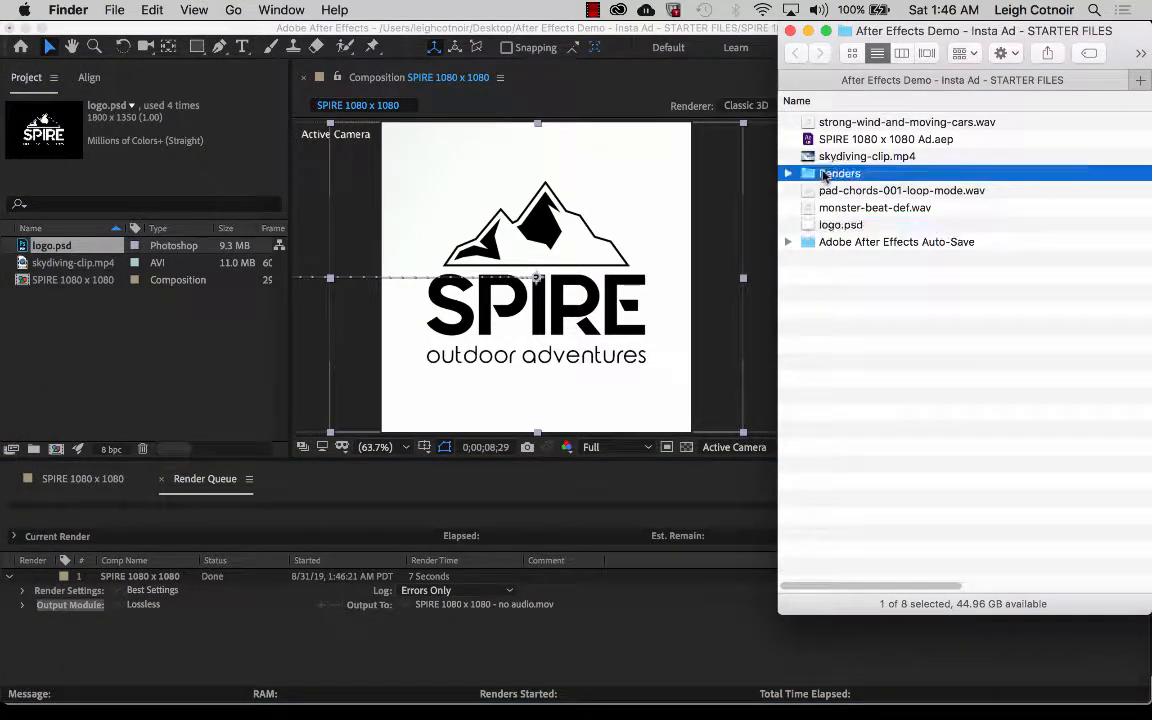
{"action": "left_click", "coordinate": [788, 173]}
{"action": "left_click", "coordinate": [884, 191]}
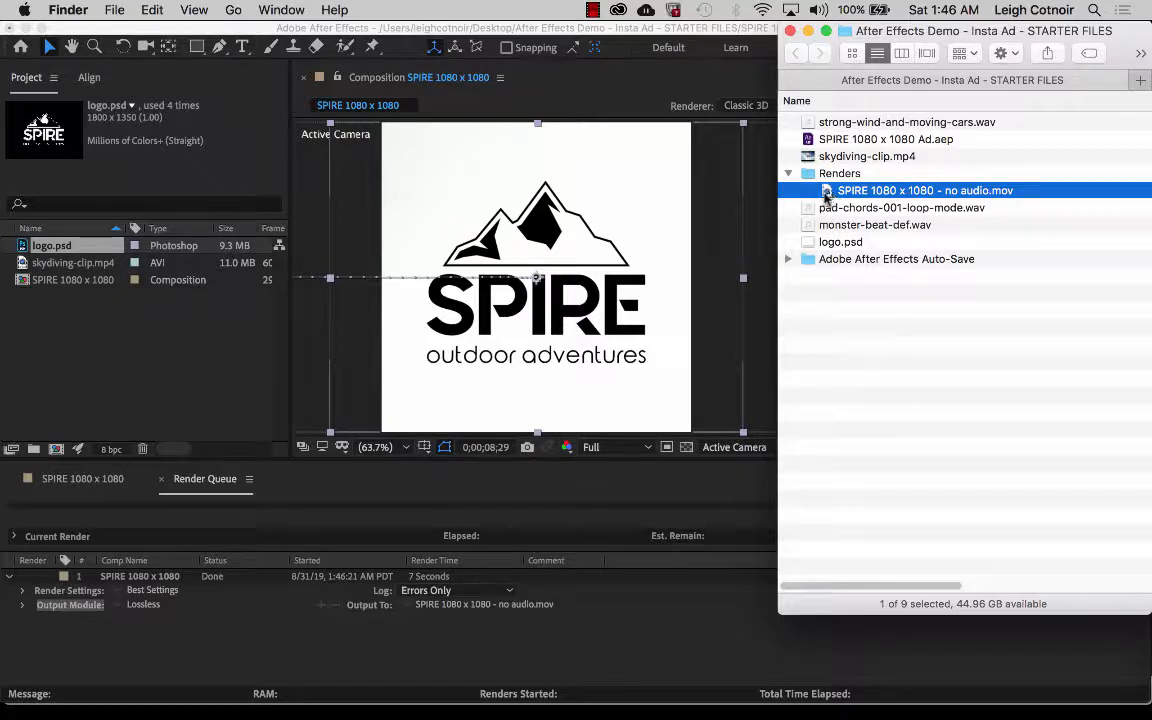
{"action": "double_click", "coordinate": [827, 194]}
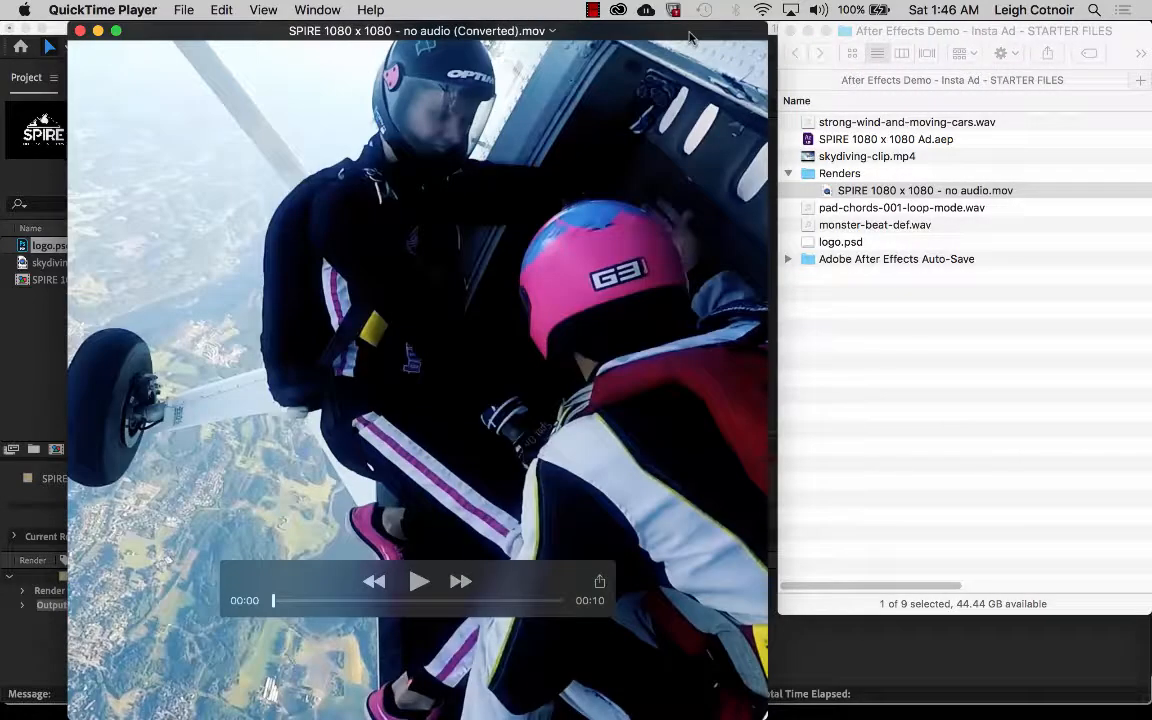
{"action": "left_click", "coordinate": [419, 581]}
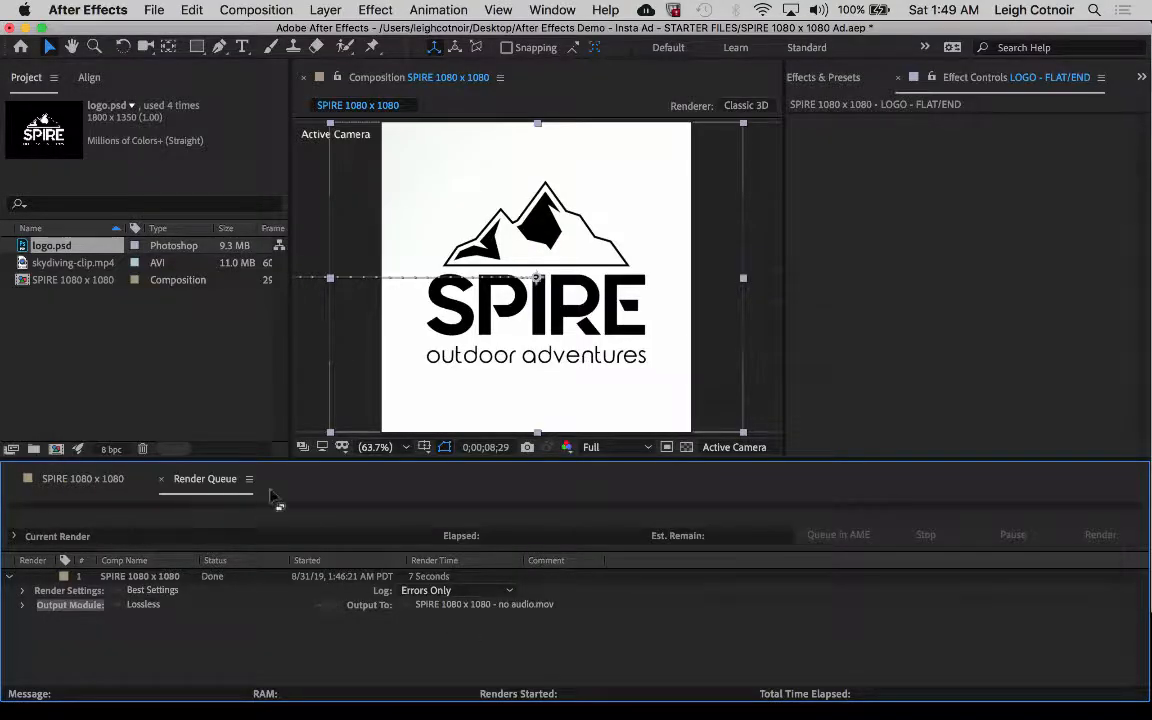
Return to After Effects and close the Render Queue to get back to the SPIRE 1080 x 1080 timeline
{"action": "left_click", "coordinate": [161, 479]}
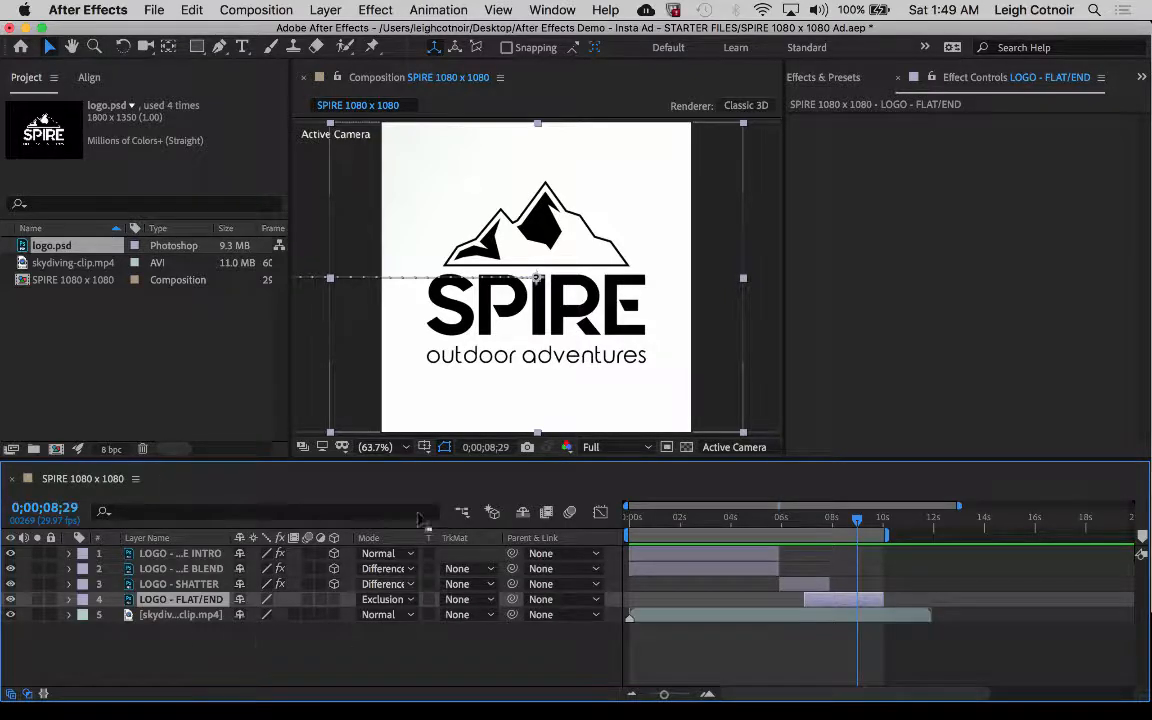